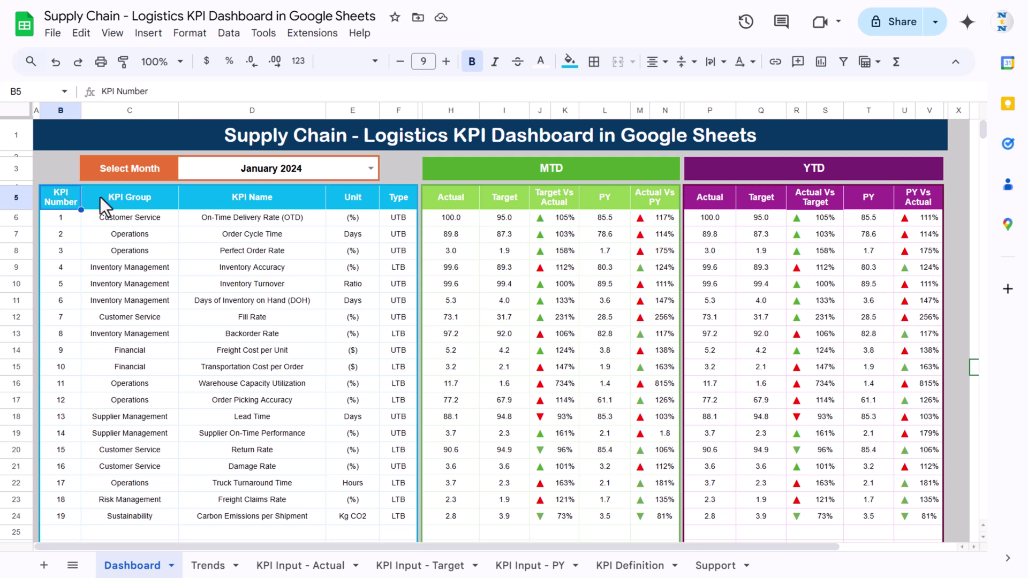
Set the dashboard's selected month to February 2024
{"action": "left_click", "coordinate": [113, 168]}
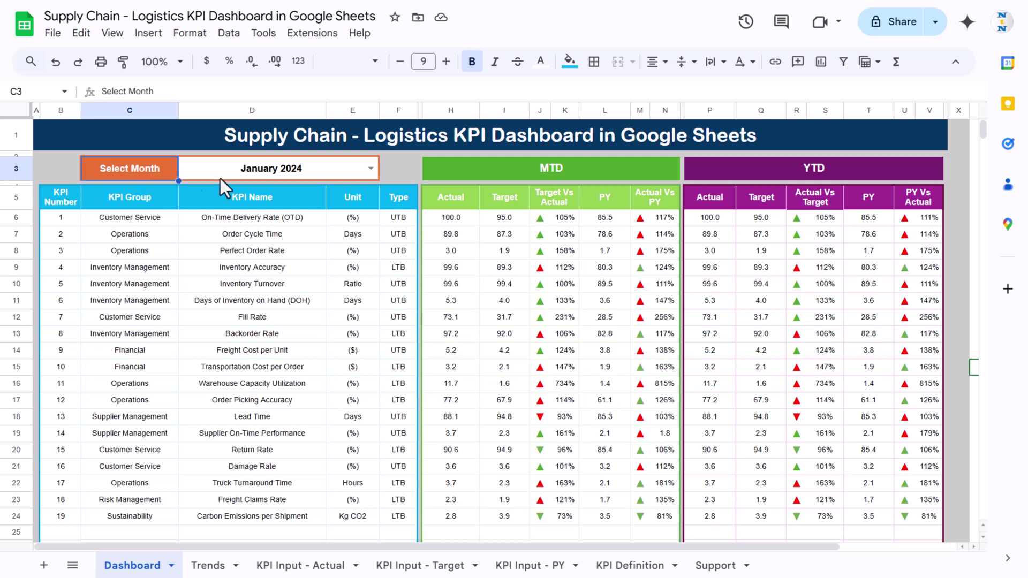
{"action": "left_click", "coordinate": [369, 169]}
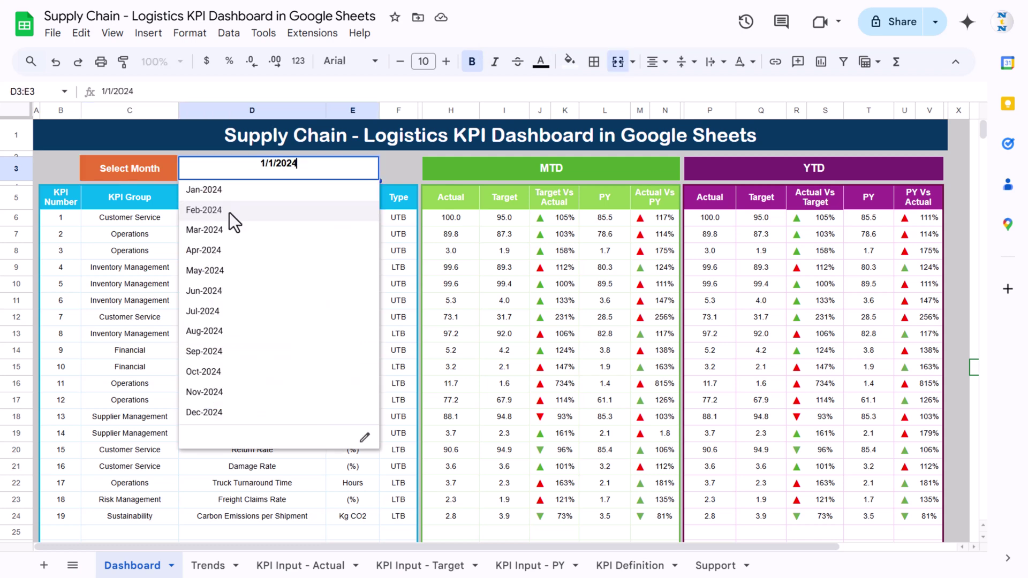
{"action": "left_click", "coordinate": [229, 213]}
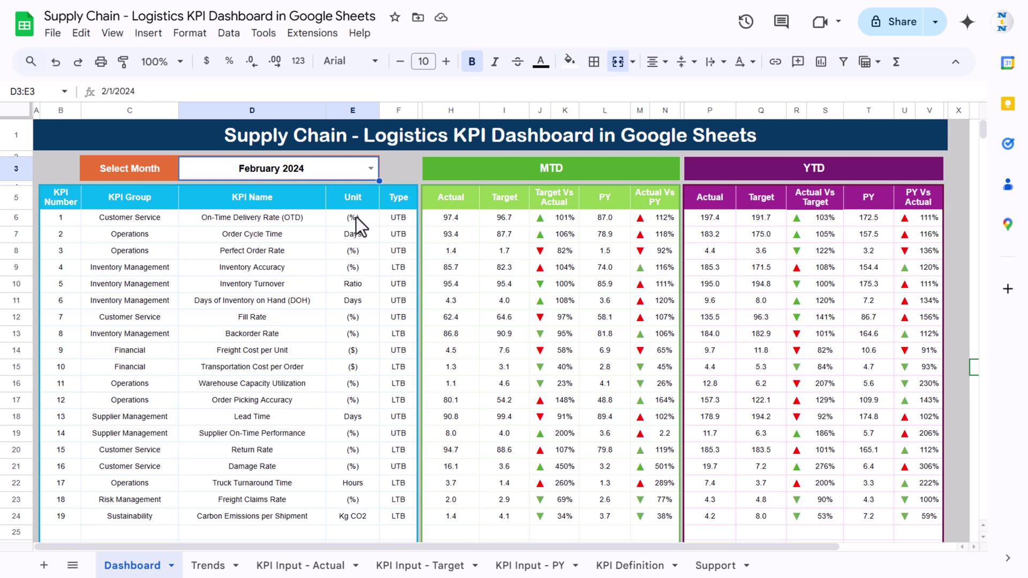
Examine the Type column and the MTD Actual, Target, Target Vs Actual, PY and Actual Vs PY columns
{"action": "left_click", "coordinate": [404, 196]}
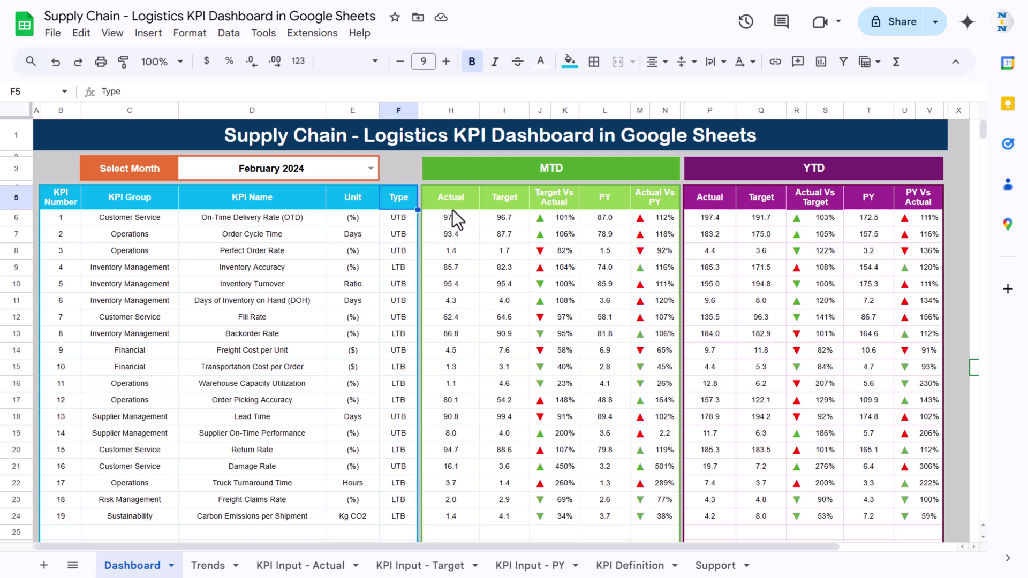
{"action": "left_click", "coordinate": [462, 196]}
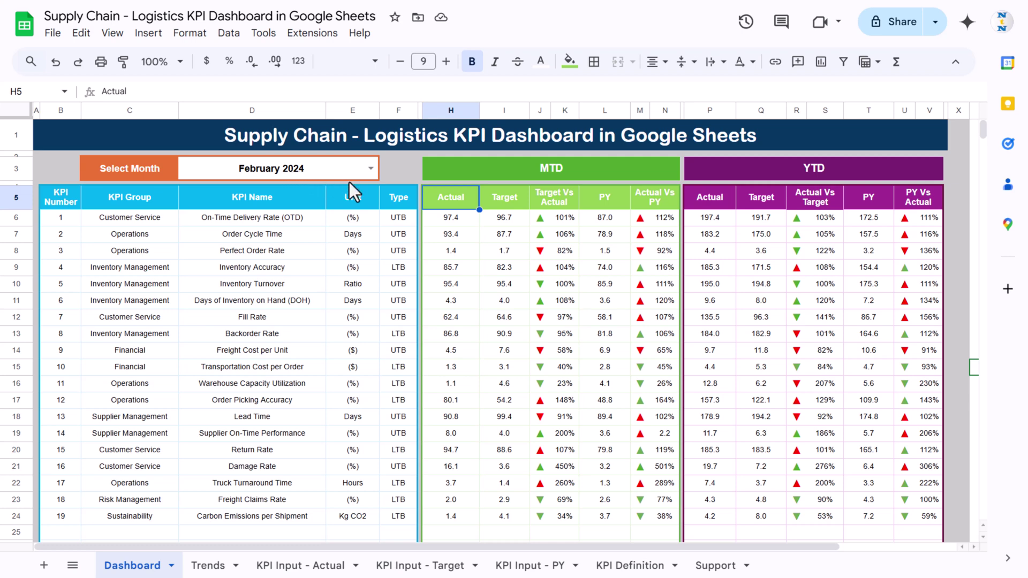
{"action": "left_click", "coordinate": [503, 203]}
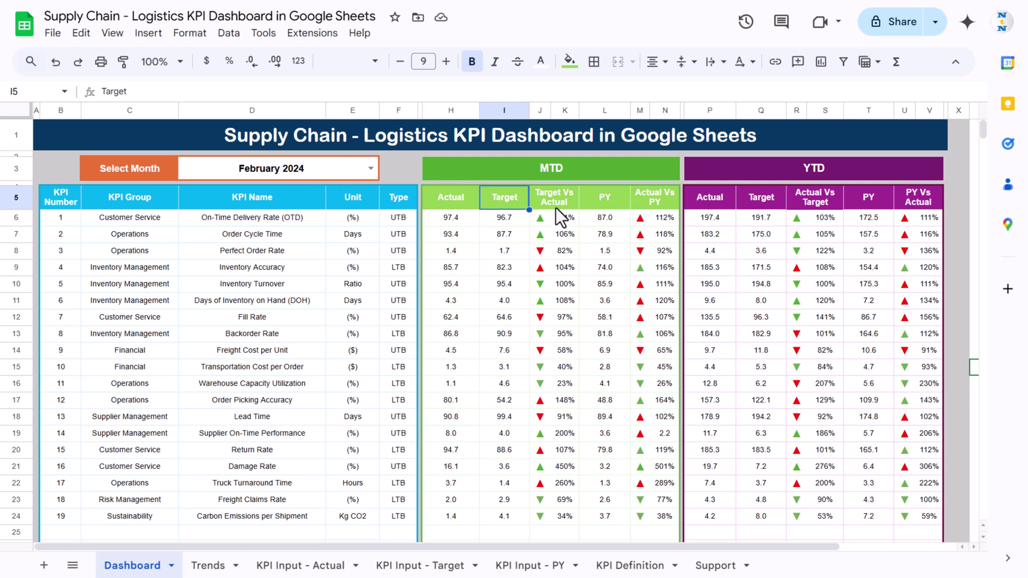
{"action": "key", "text": "Right"}
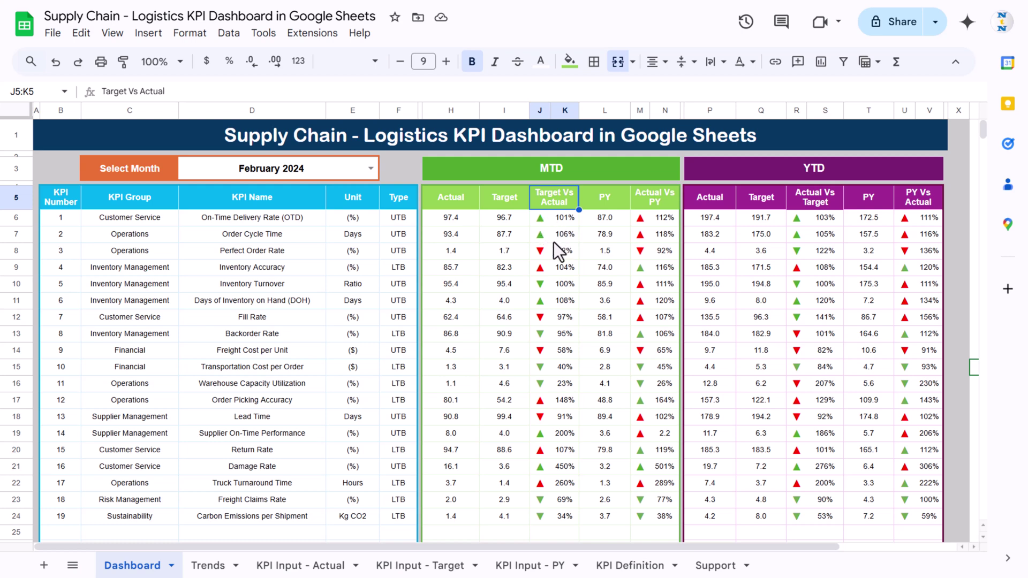
{"action": "left_click", "coordinate": [611, 201]}
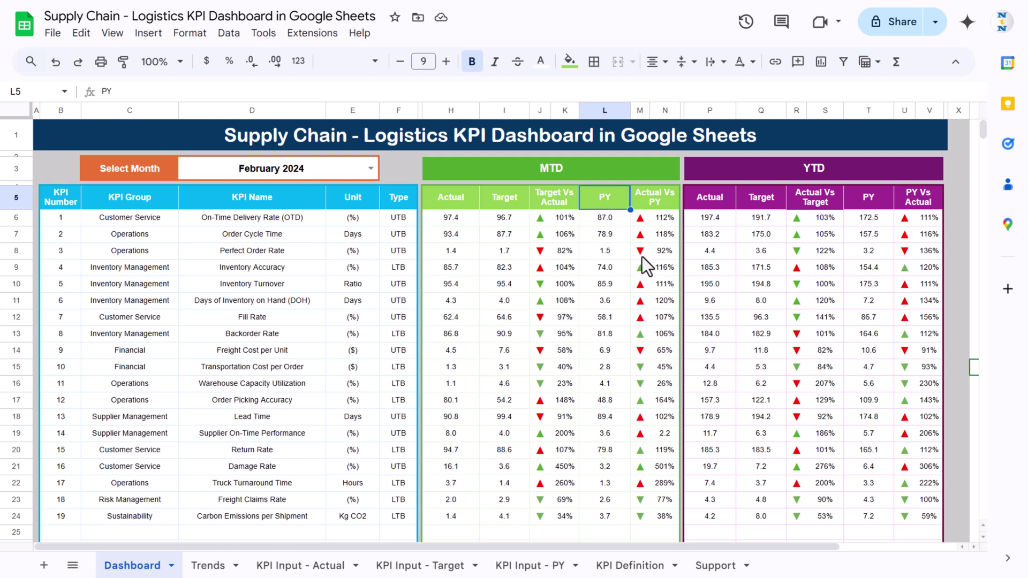
{"action": "left_click", "coordinate": [673, 200]}
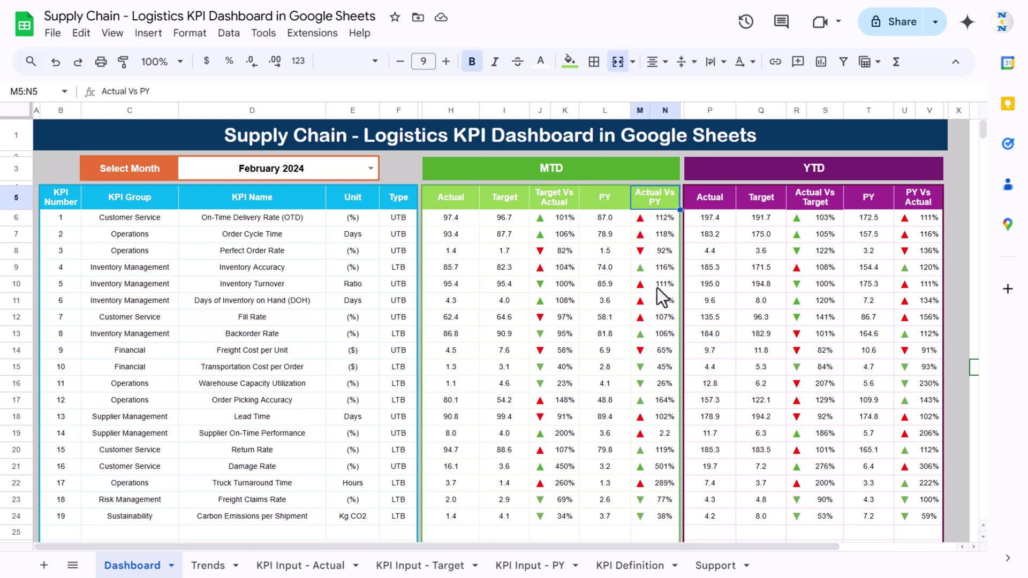
Examine the YTD columns for Actual, Target, Actual Vs Target, PY and PY Vs Actual
{"action": "left_click", "coordinate": [728, 194]}
{"action": "left_click", "coordinate": [764, 200]}
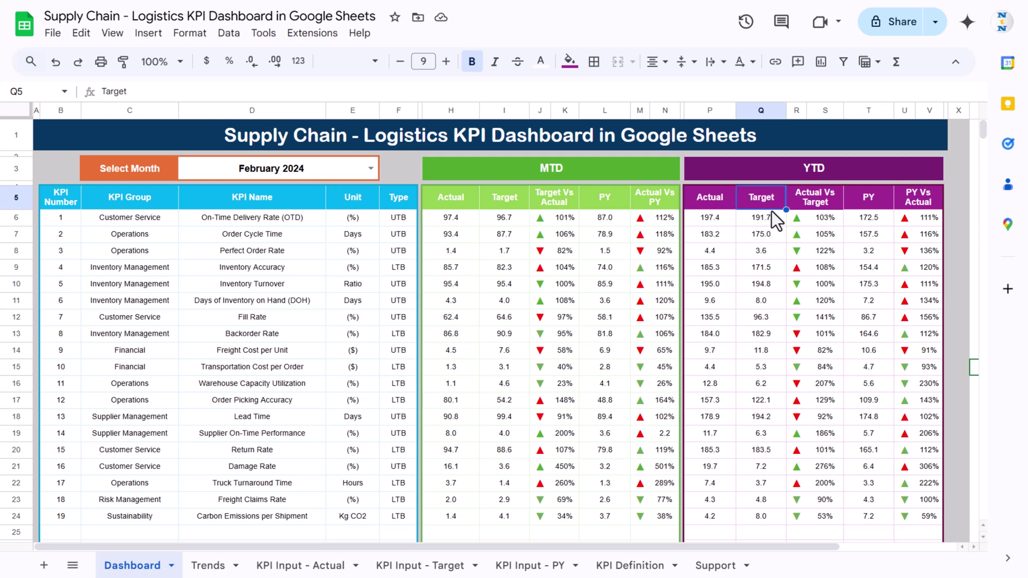
{"action": "left_click", "coordinate": [825, 200]}
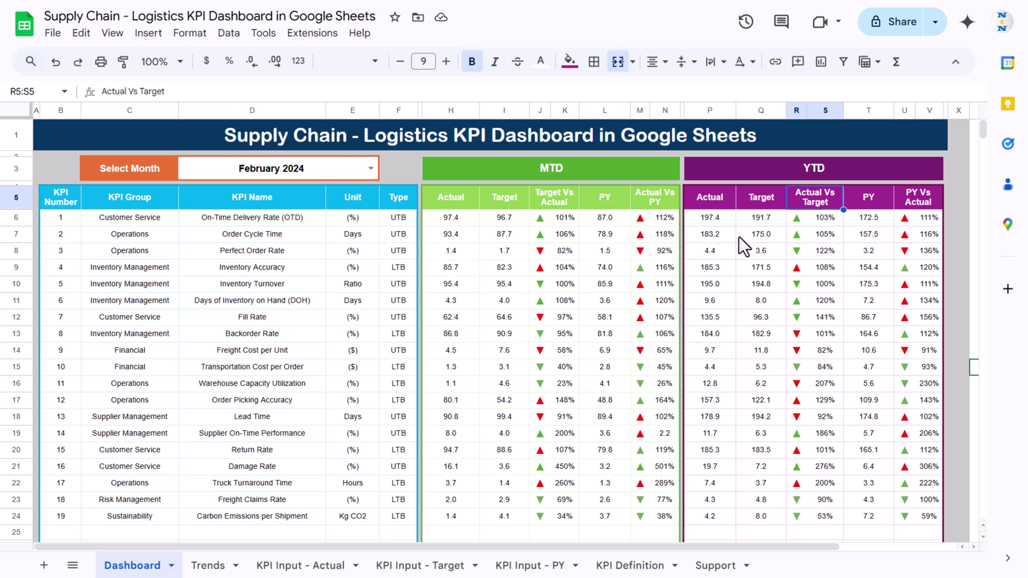
{"action": "left_click", "coordinate": [879, 200]}
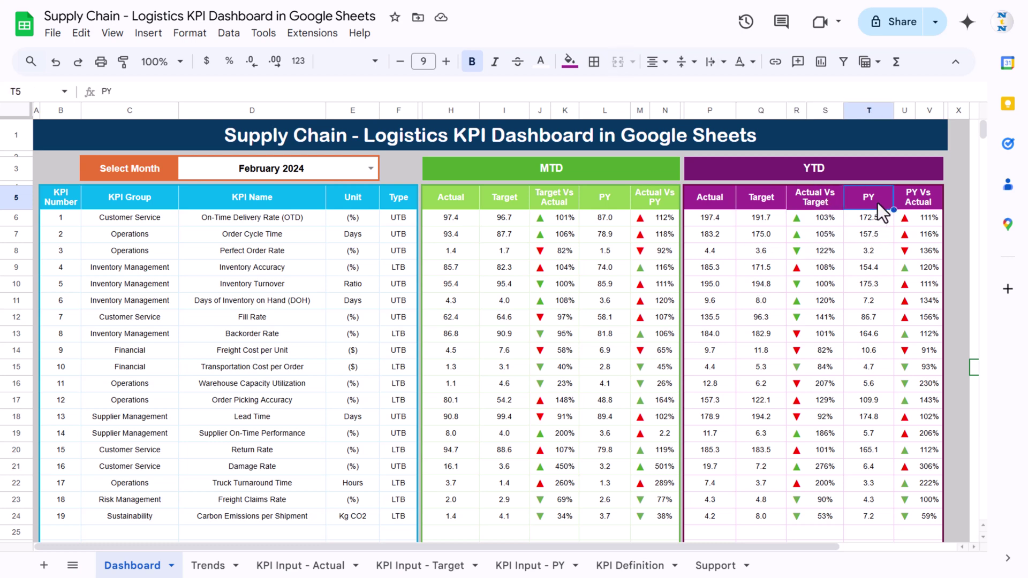
{"action": "left_click", "coordinate": [920, 201]}
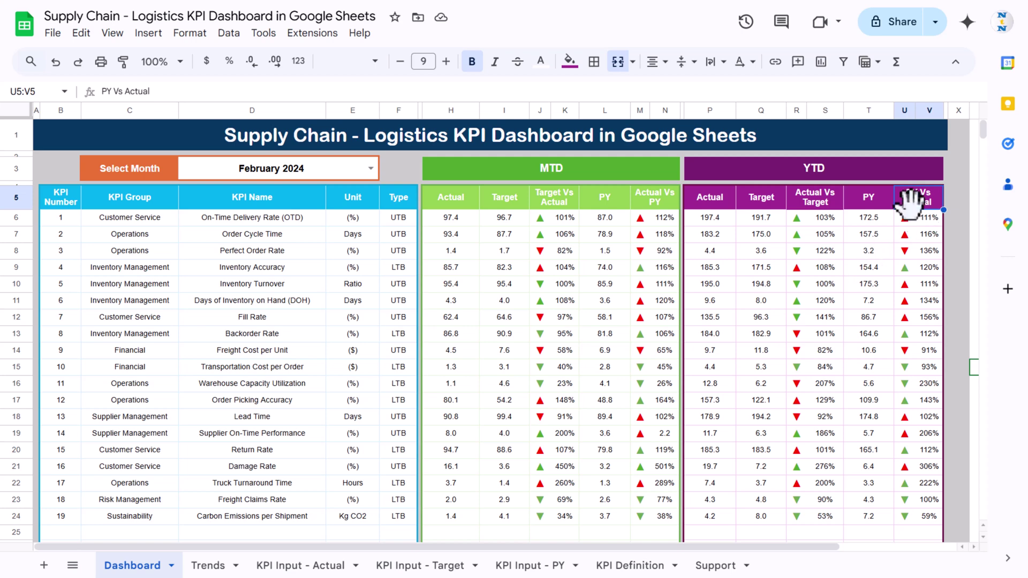
{"action": "left_click", "coordinate": [721, 197]}
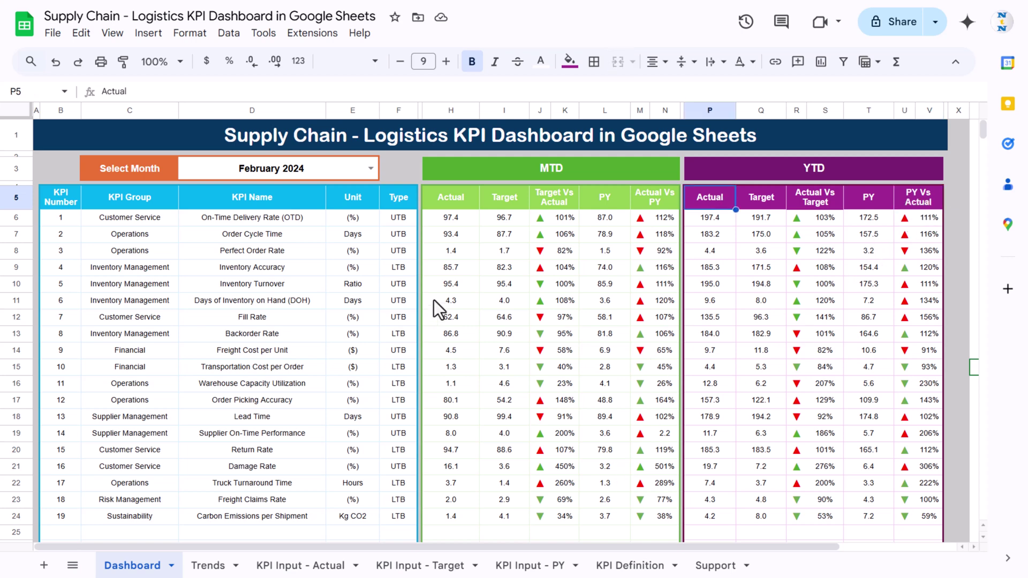
Open the Trends sheet and set the selected KPI to Order Cycle Time
{"action": "left_click", "coordinate": [209, 566]}
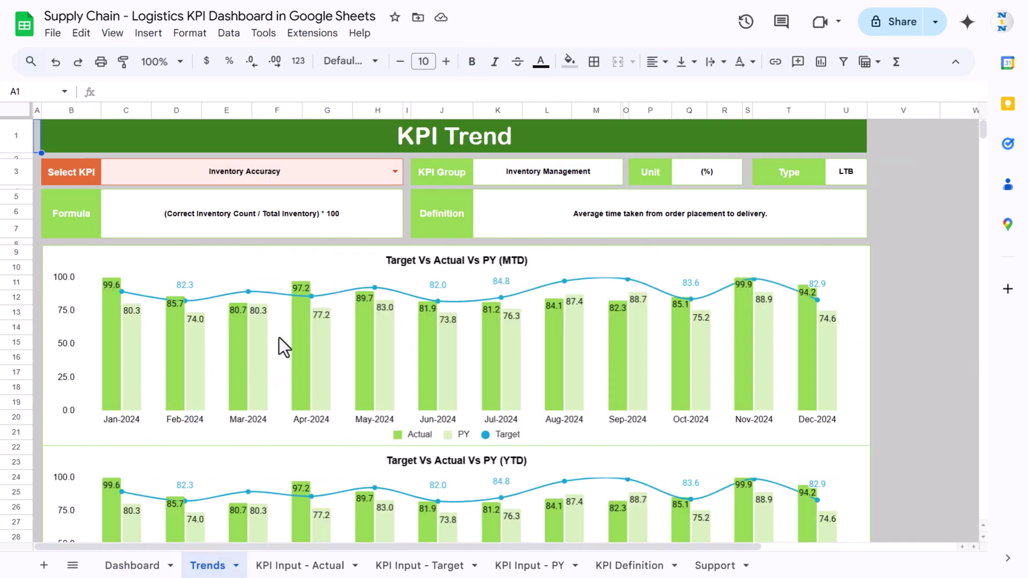
{"action": "left_click", "coordinate": [395, 172]}
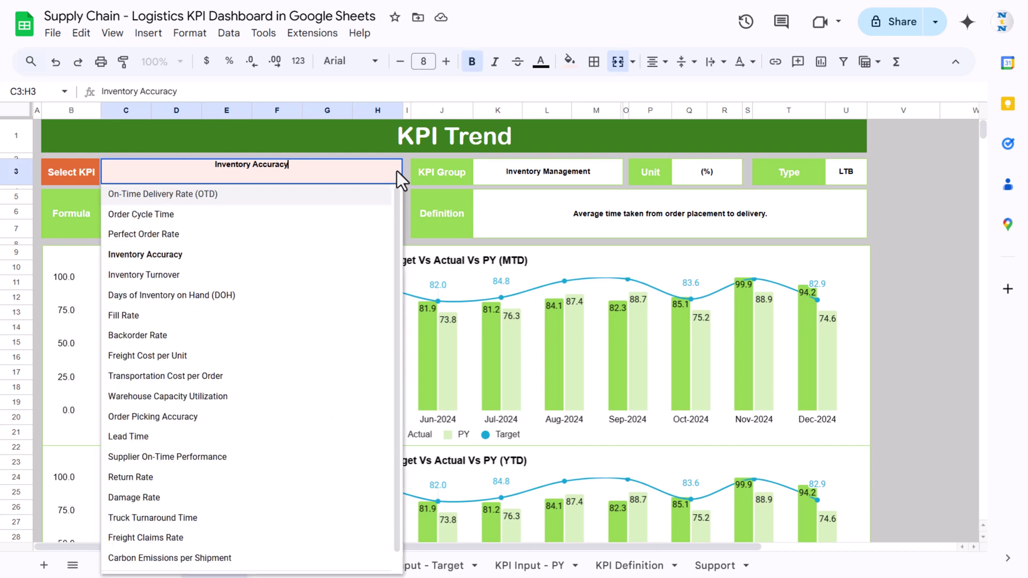
{"action": "left_click", "coordinate": [180, 215]}
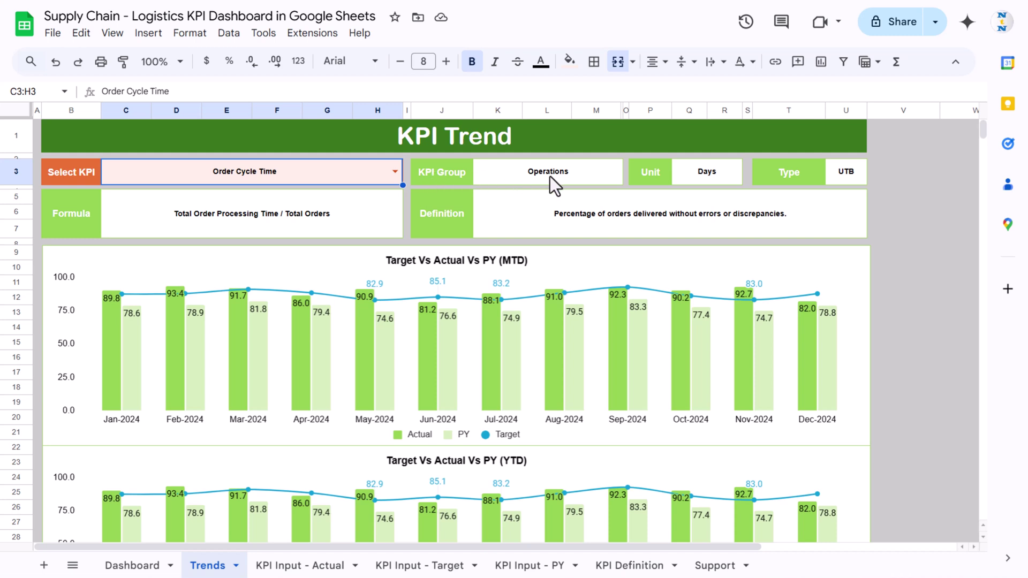
Review the KPI details and the MTD and YTD trend charts for Order Cycle Time
{"action": "key", "text": "Right"}
{"action": "key", "text": "Right"}
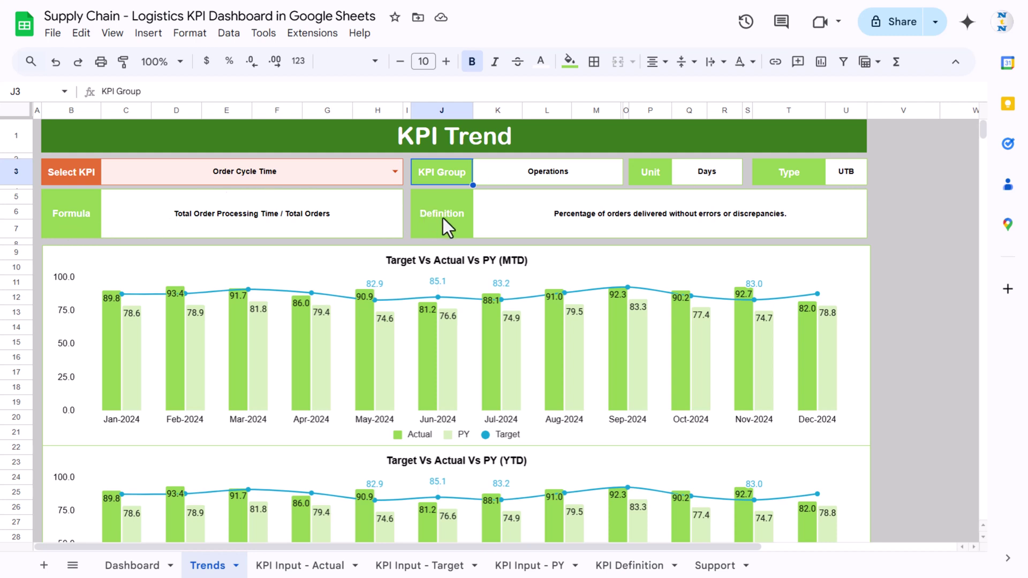
{"action": "left_click", "coordinate": [906, 238]}
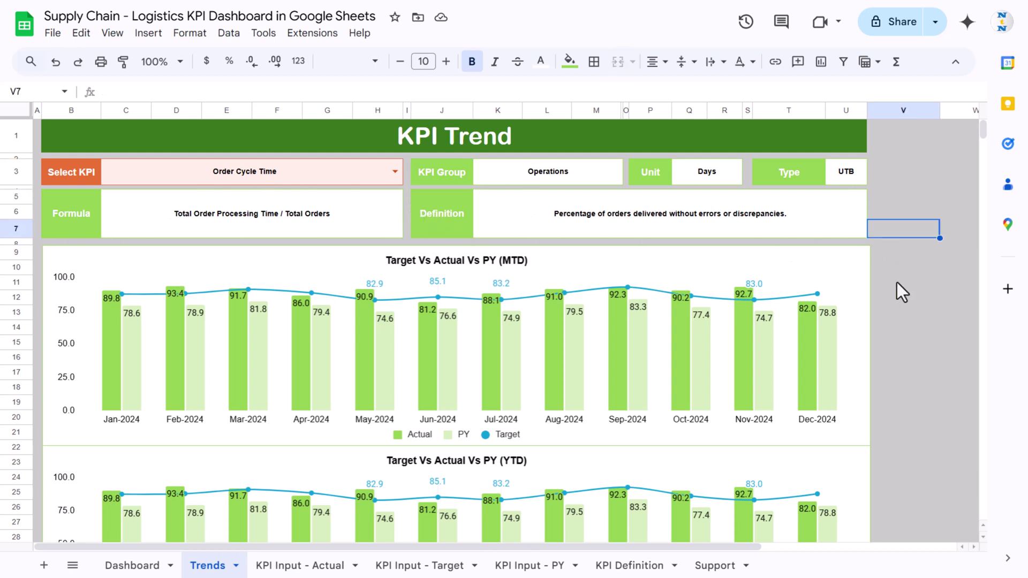
{"action": "scroll", "coordinate": [910, 295], "scroll_direction": "down", "scroll_amount": 2}
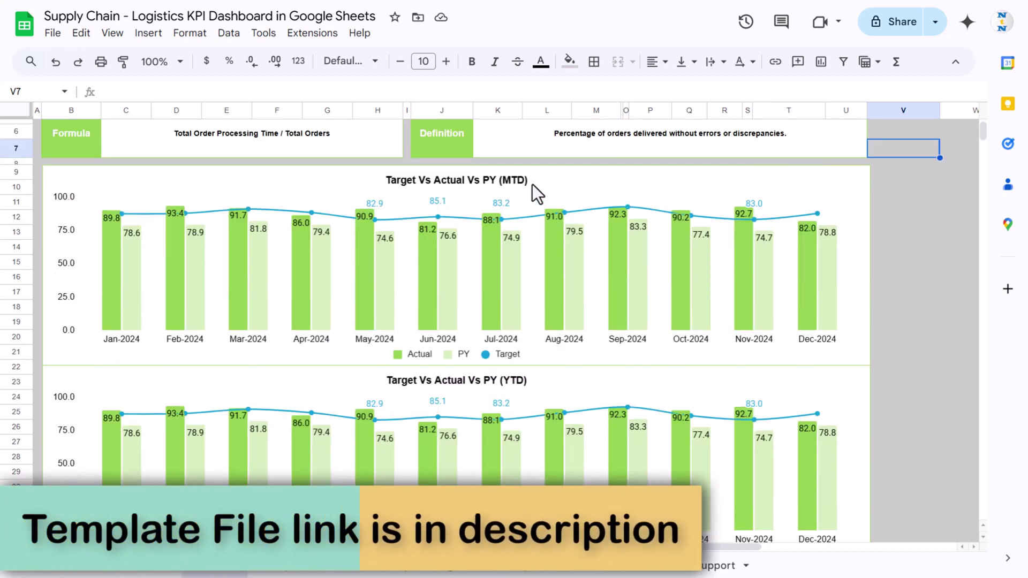
{"action": "scroll", "coordinate": [538, 257], "scroll_direction": "down", "scroll_amount": 3}
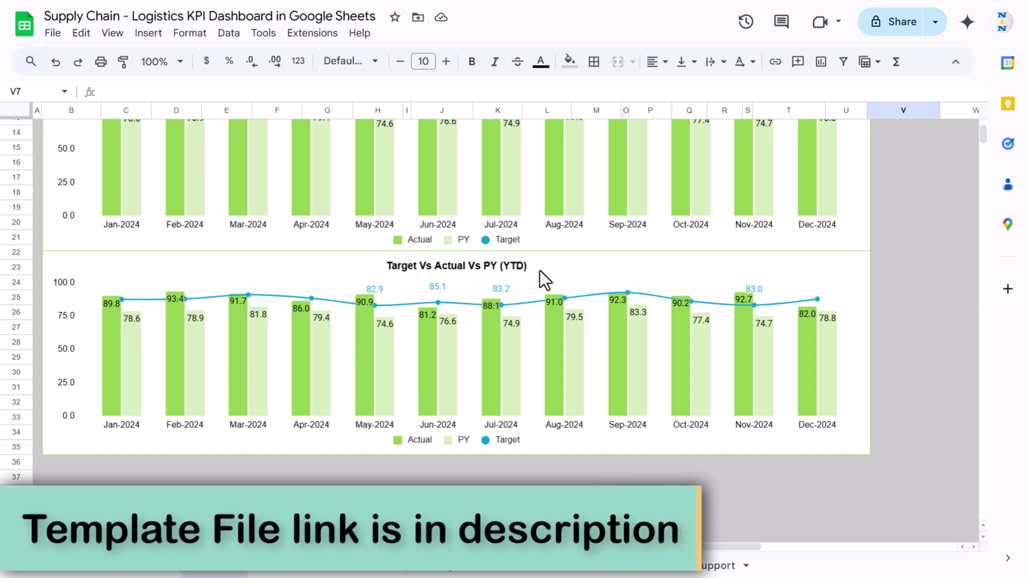
{"action": "scroll", "coordinate": [629, 274], "scroll_direction": "up", "scroll_amount": 5}
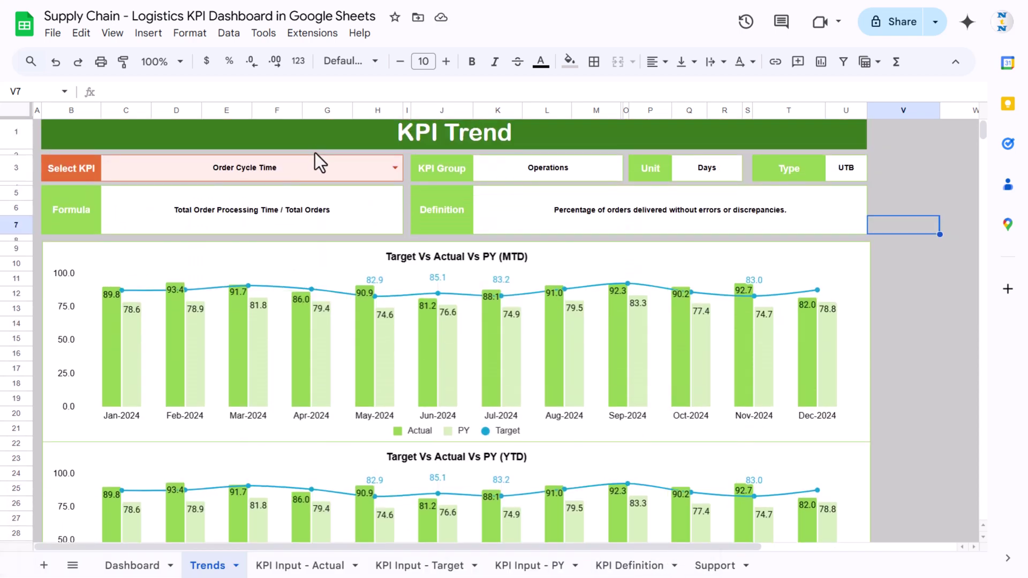
Change the selected trend KPI to Inventory Turnover and review its MTD and YTD charts
{"action": "left_click", "coordinate": [394, 168]}
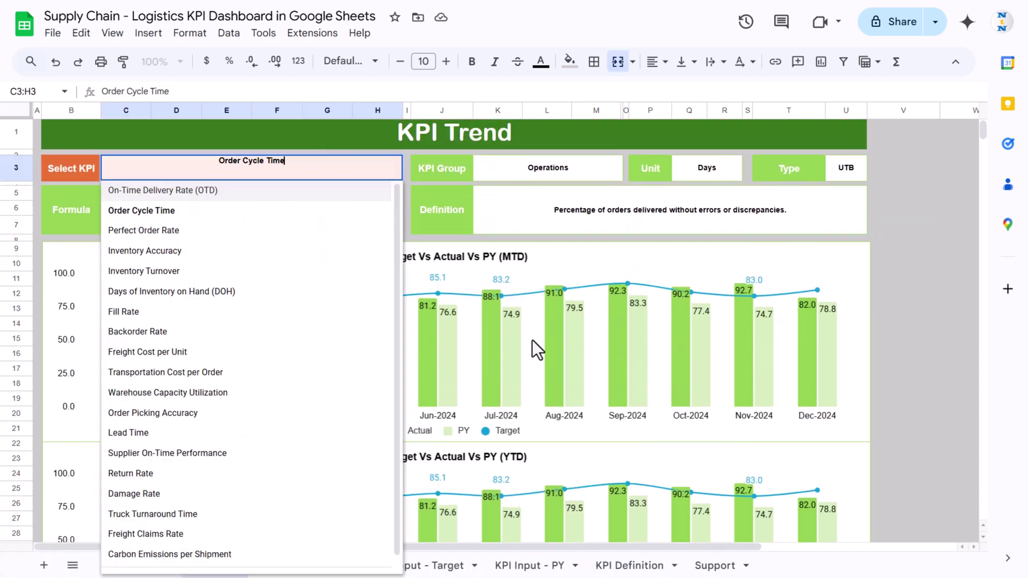
{"action": "left_click", "coordinate": [161, 272]}
{"action": "left_click", "coordinate": [905, 265]}
{"action": "scroll", "coordinate": [542, 334], "scroll_direction": "down", "scroll_amount": 5}
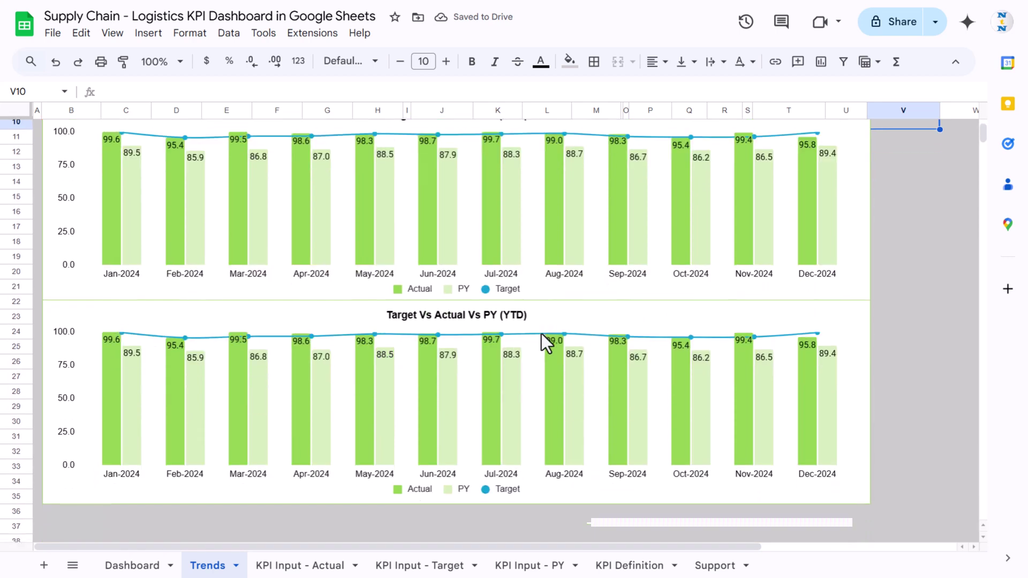
{"action": "scroll", "coordinate": [541, 337], "scroll_direction": "down", "scroll_amount": 1}
{"action": "scroll", "coordinate": [542, 342], "scroll_direction": "up", "scroll_amount": 6}
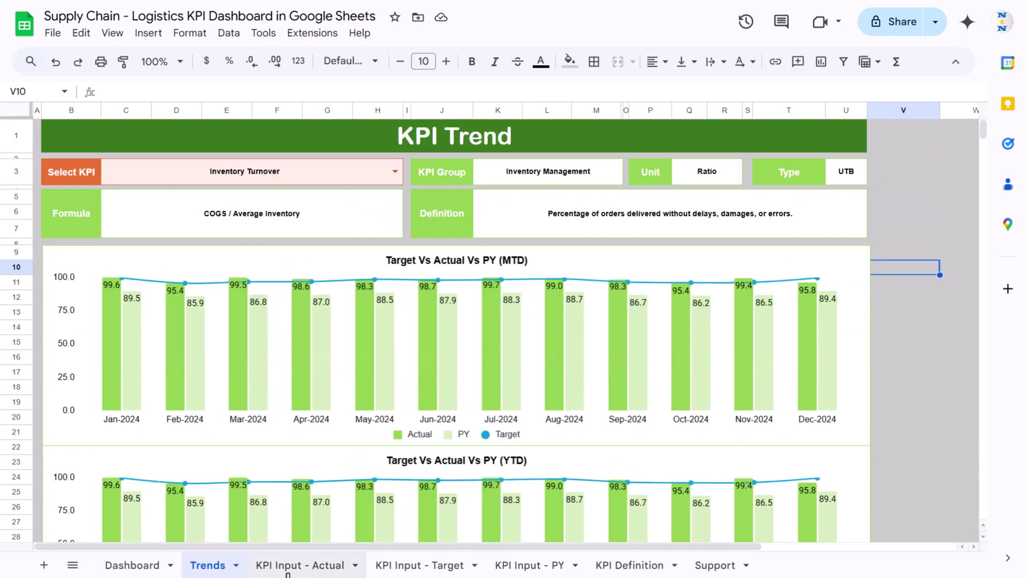
Open the KPI Input - Actual sheet and inspect the first-month date in the merged header cell E1:F1
{"action": "left_click", "coordinate": [288, 573]}
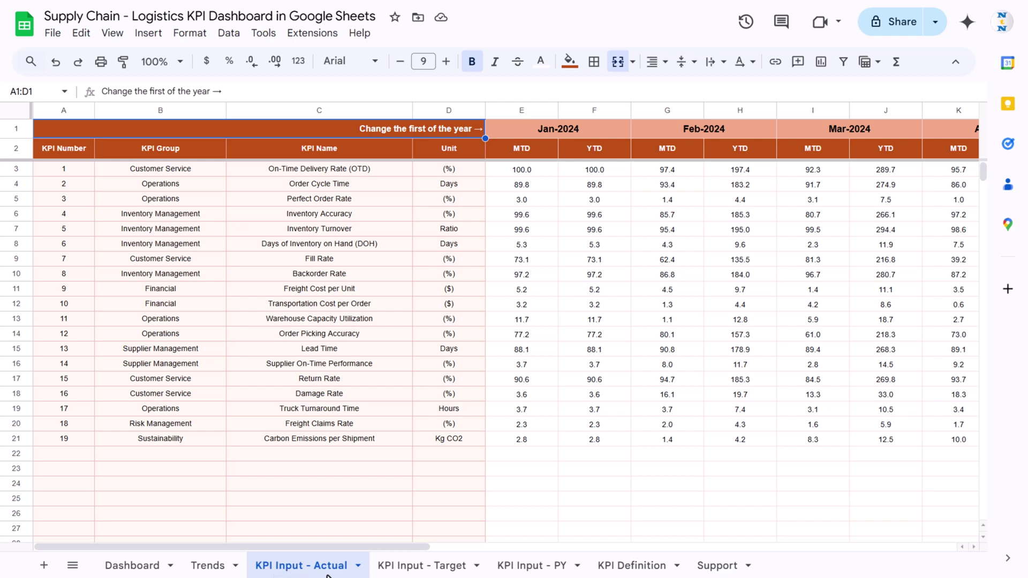
{"action": "left_click", "coordinate": [528, 175]}
{"action": "scroll", "coordinate": [533, 173], "scroll_direction": "right", "scroll_amount": 1}
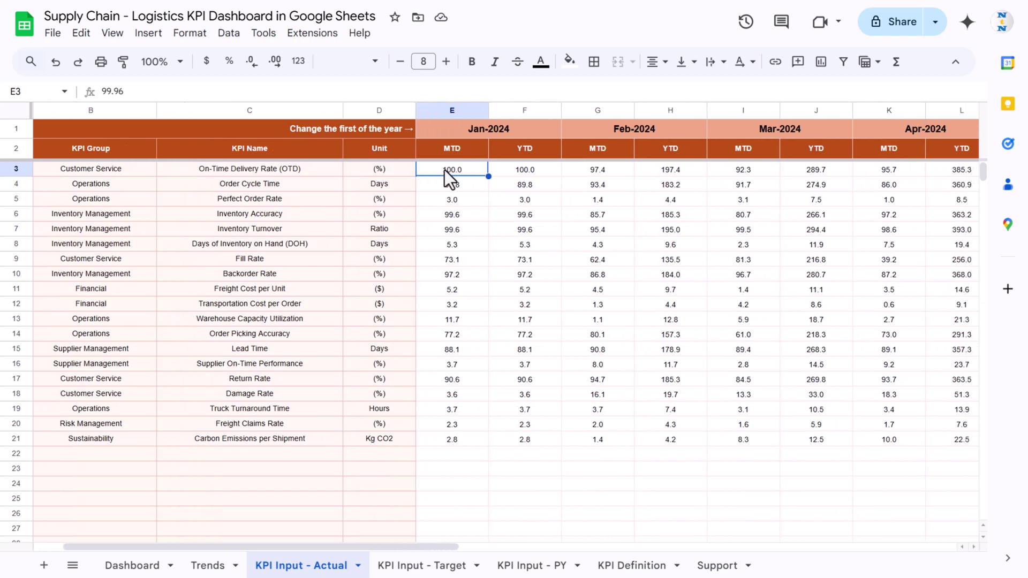
{"action": "left_click", "coordinate": [477, 128]}
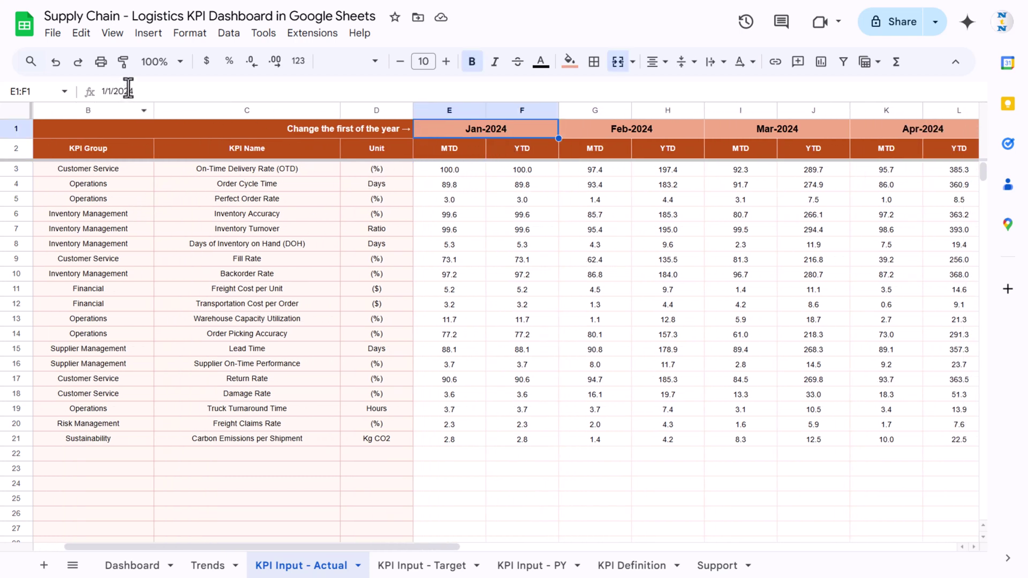
{"action": "left_click_drag", "start_coordinate": [130, 91], "coordinate": [135, 93]}
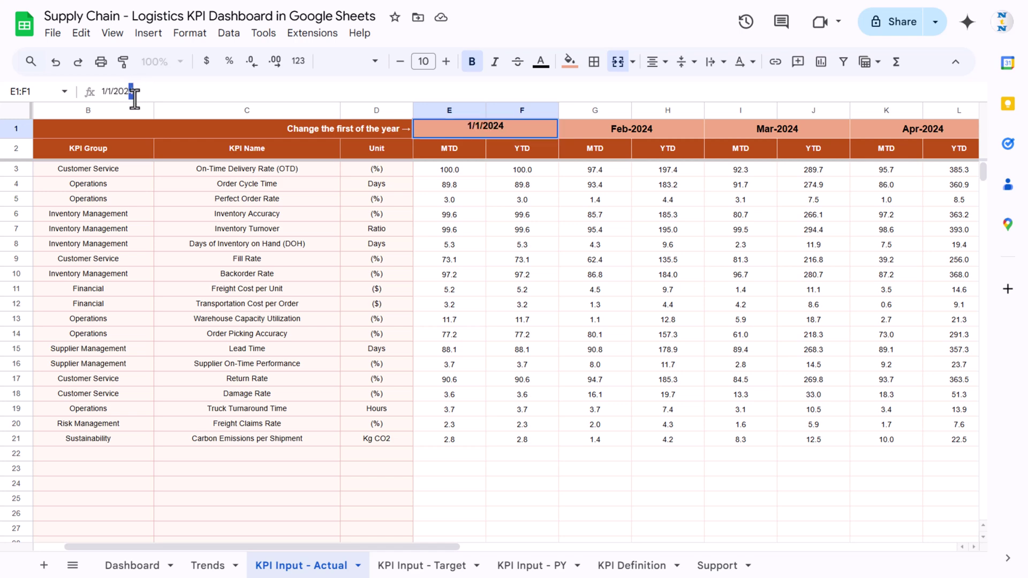
{"action": "key", "text": "Escape"}
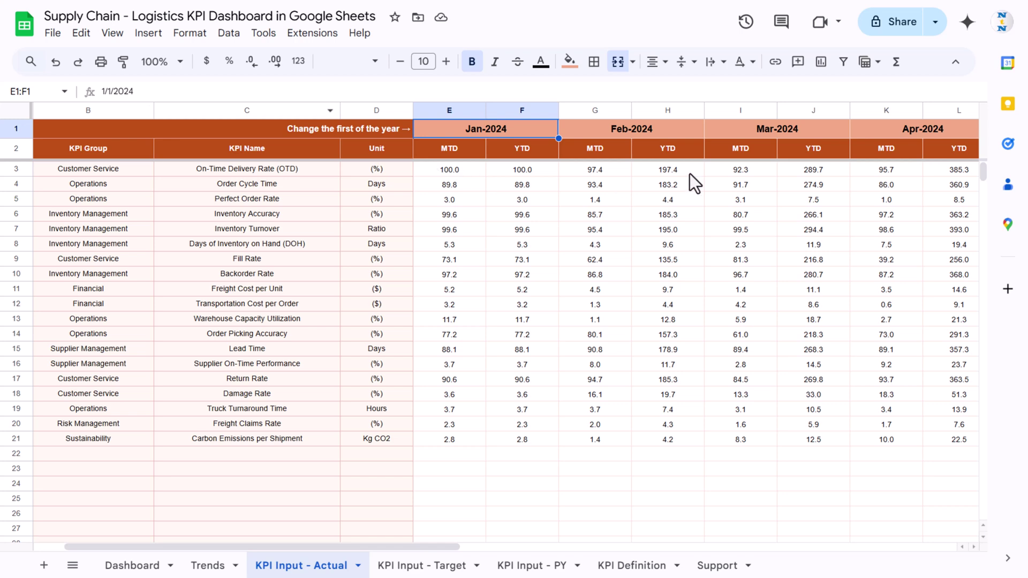
Select the actual values in E3:I21 and review the monthly MTD and YTD columns through Dec-2024
{"action": "scroll", "coordinate": [466, 172], "scroll_direction": "right", "scroll_amount": 2}
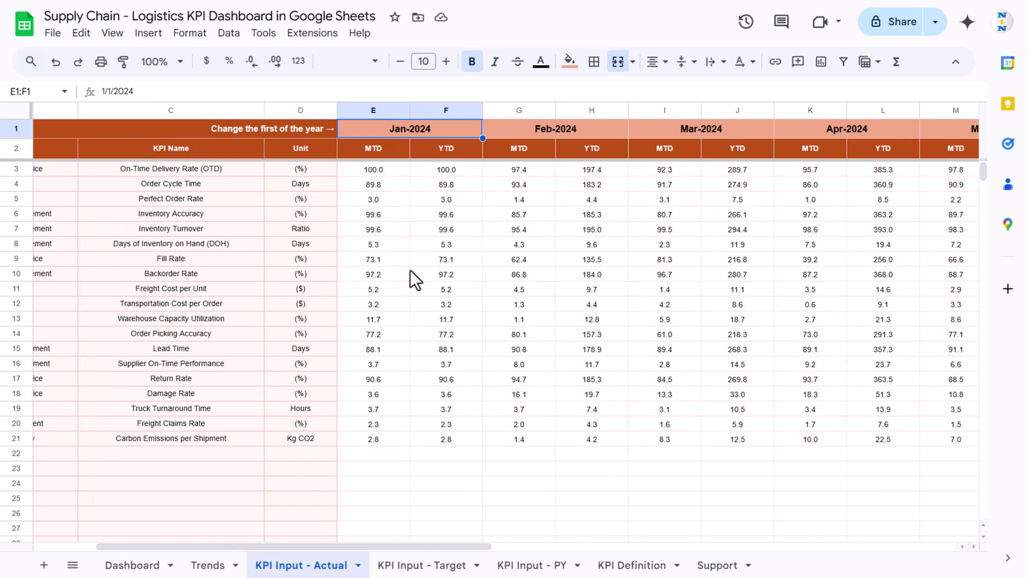
{"action": "left_click_drag", "start_coordinate": [379, 171], "coordinate": [702, 437]}
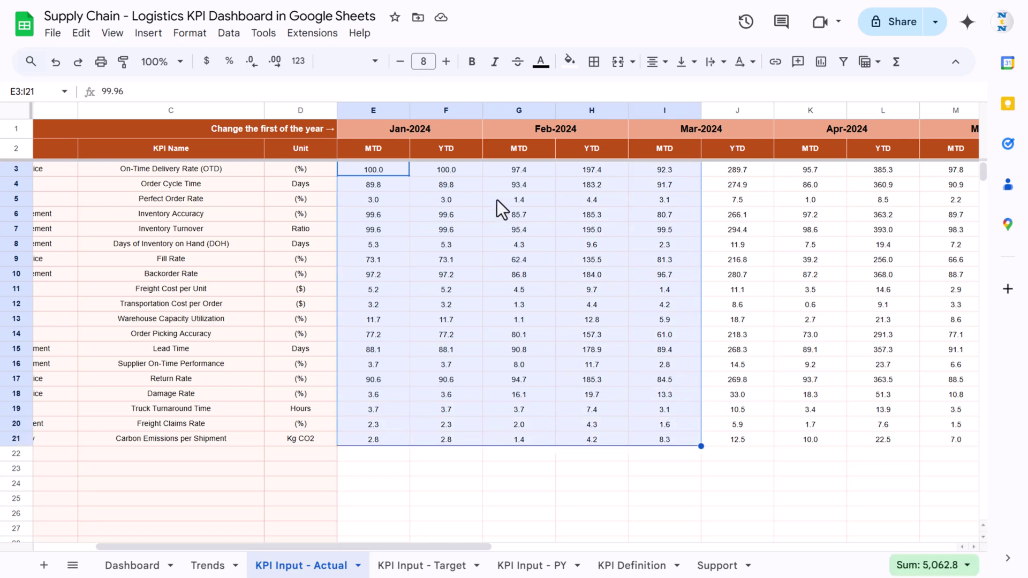
{"action": "scroll", "coordinate": [578, 197], "scroll_direction": "right", "scroll_amount": 6}
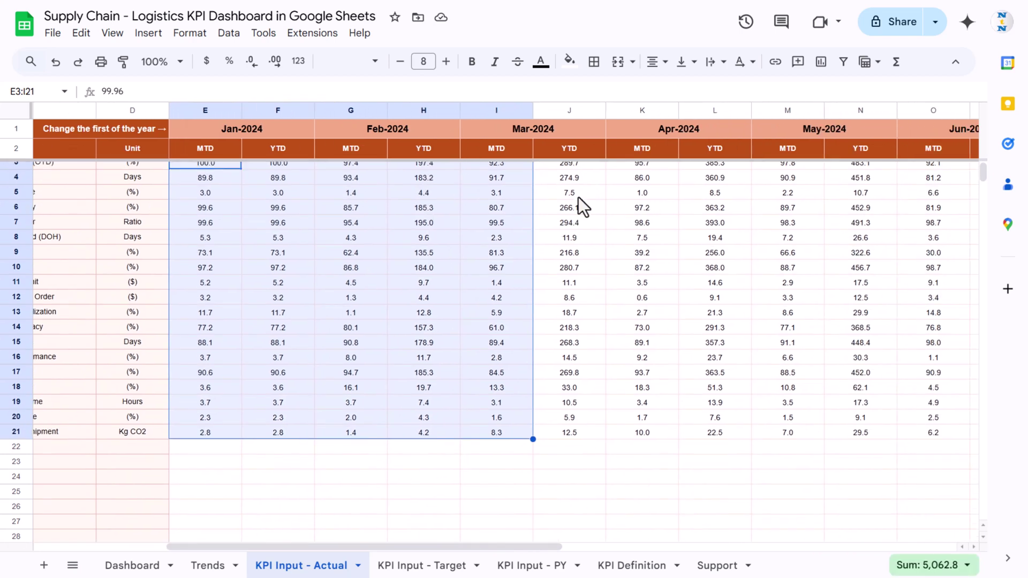
{"action": "scroll", "coordinate": [644, 215], "scroll_direction": "right", "scroll_amount": 10}
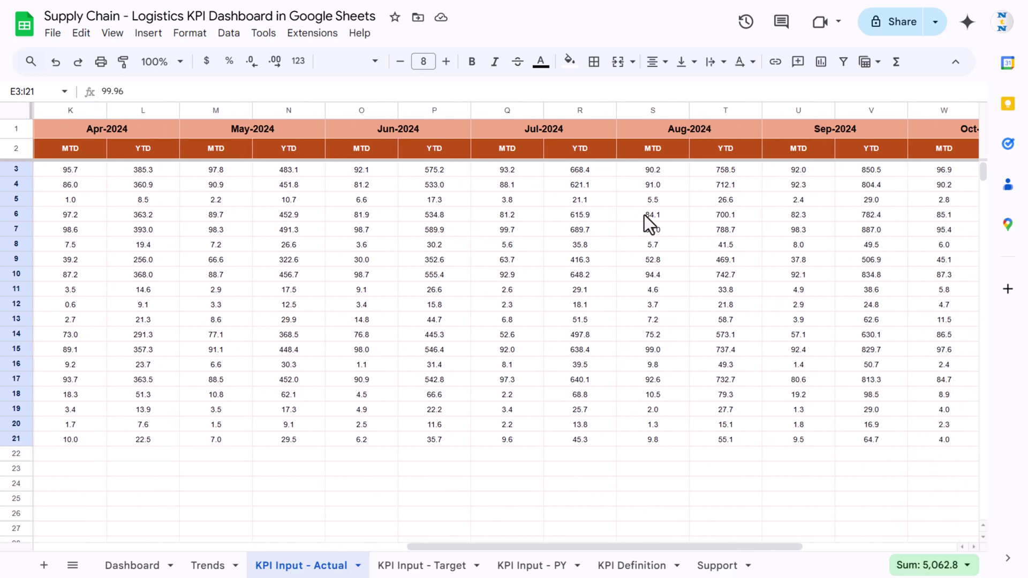
{"action": "scroll", "coordinate": [644, 214], "scroll_direction": "right", "scroll_amount": 8}
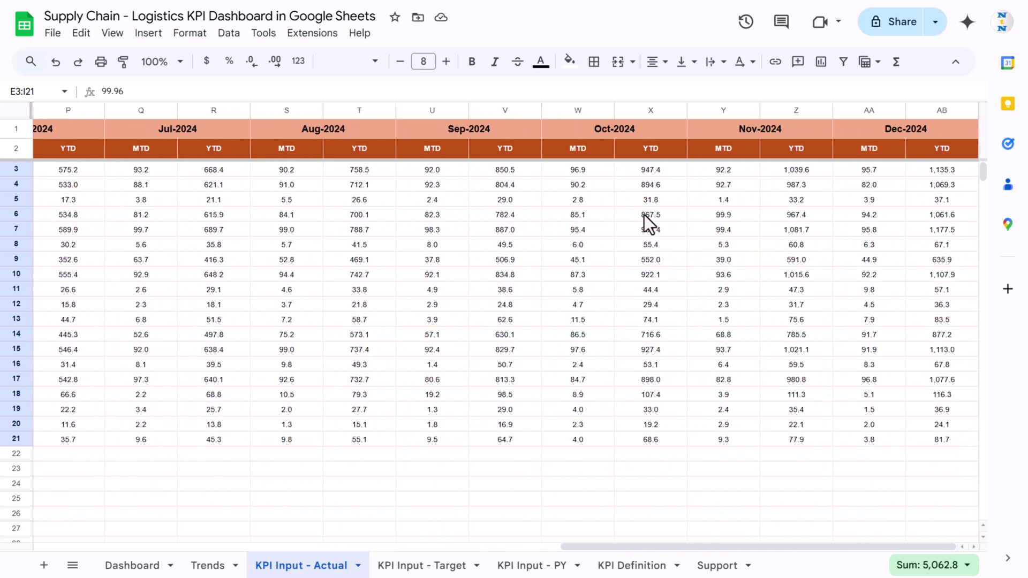
Open the KPI Input - Target sheet and inspect the first target value in E3 and the month header formula in E1:F1
{"action": "scroll", "coordinate": [564, 218], "scroll_direction": "left", "scroll_amount": 3}
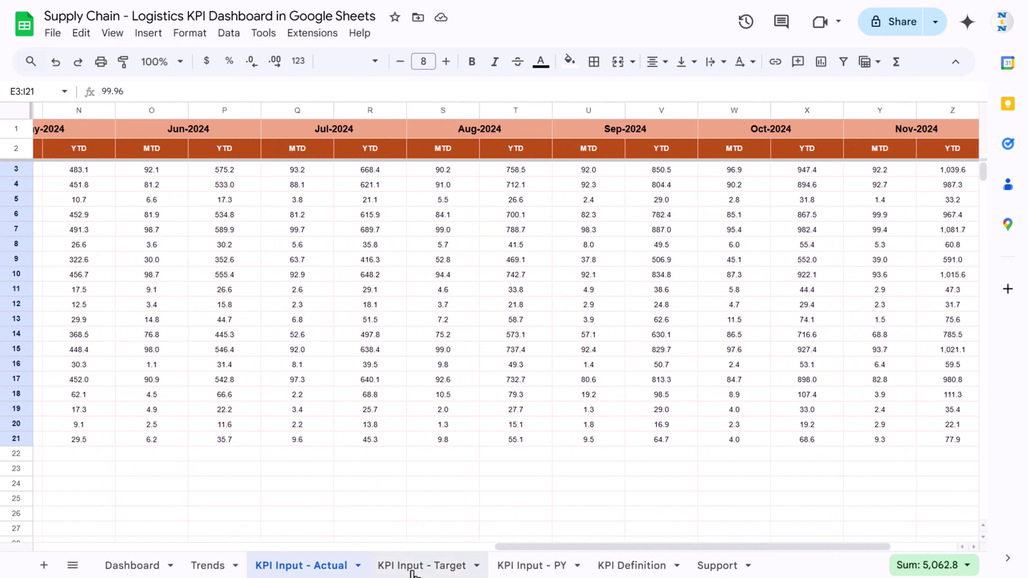
{"action": "left_click", "coordinate": [414, 565]}
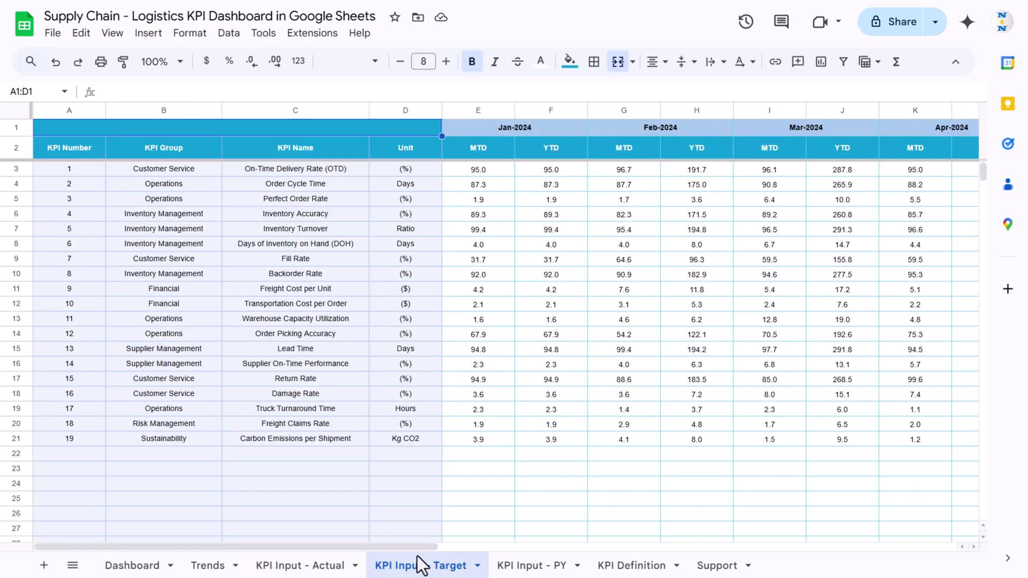
{"action": "left_click", "coordinate": [529, 240]}
{"action": "left_click", "coordinate": [481, 174]}
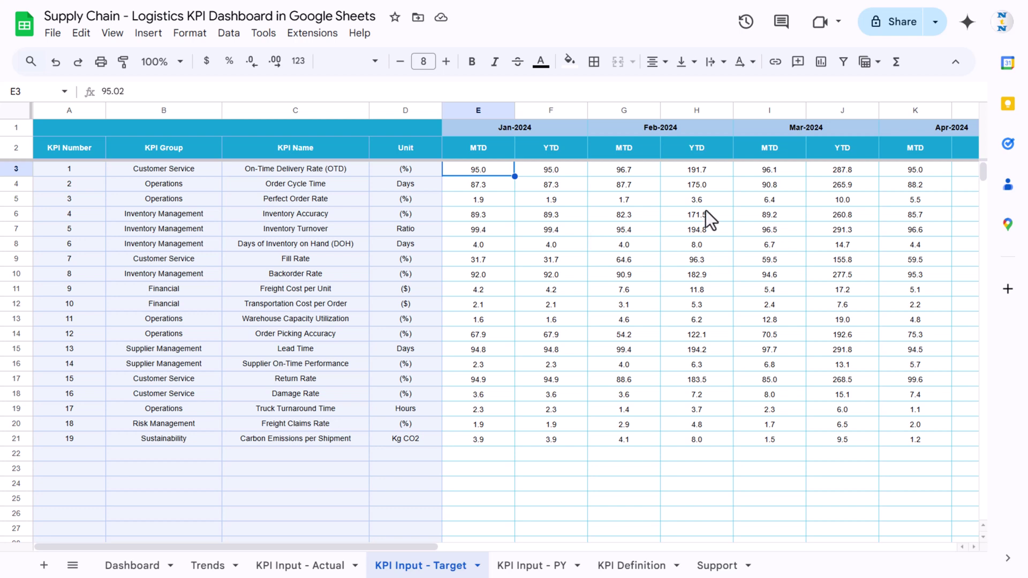
{"action": "key", "text": "Up"}
{"action": "key", "text": "Up"}
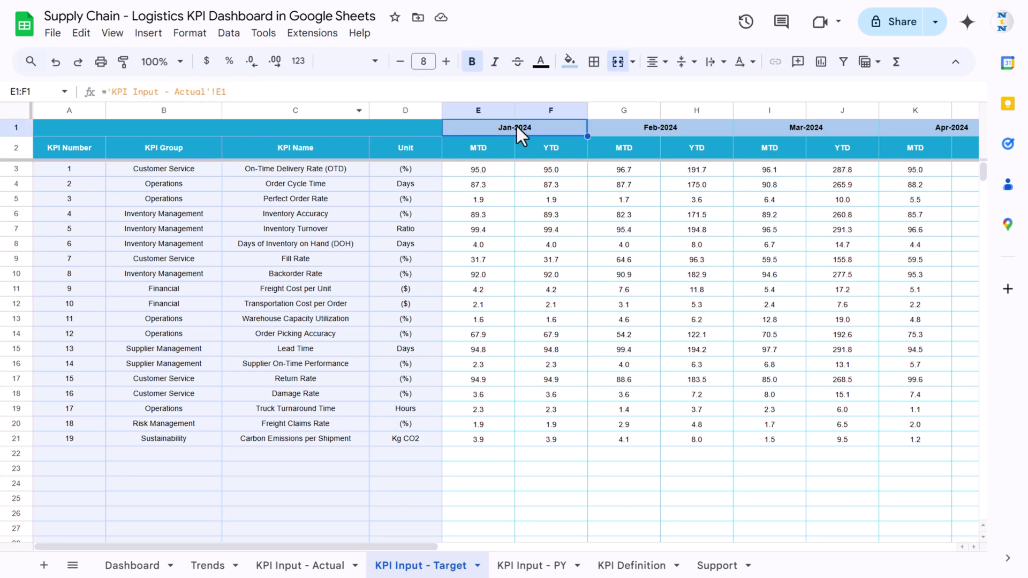
{"action": "left_click", "coordinate": [586, 200]}
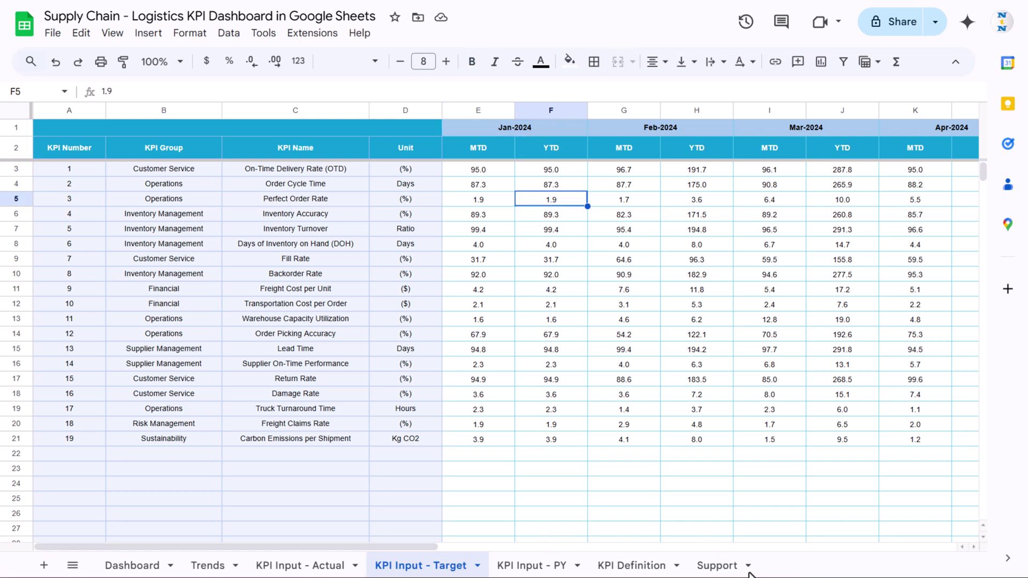
Open the KPI Input - PY sheet and inspect the first prior-year value in E3 and the month header formula in E1:F1
{"action": "left_click", "coordinate": [528, 569]}
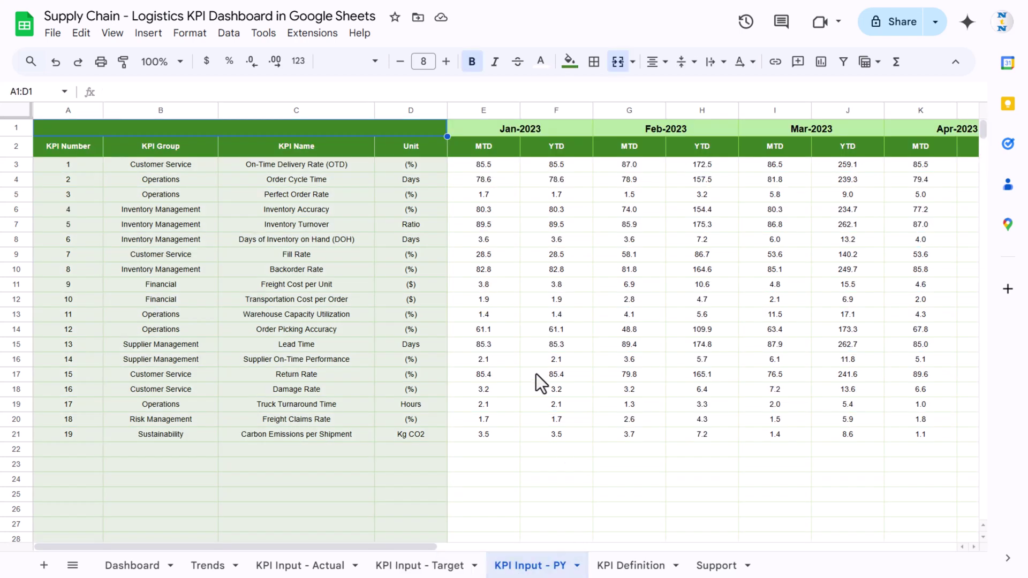
{"action": "left_click", "coordinate": [489, 166]}
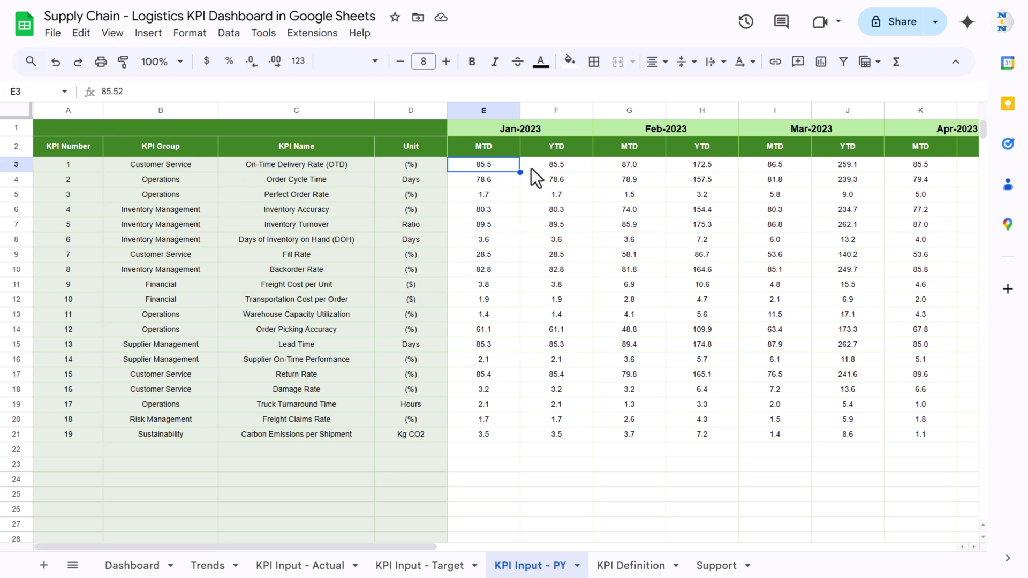
{"action": "left_click", "coordinate": [497, 128]}
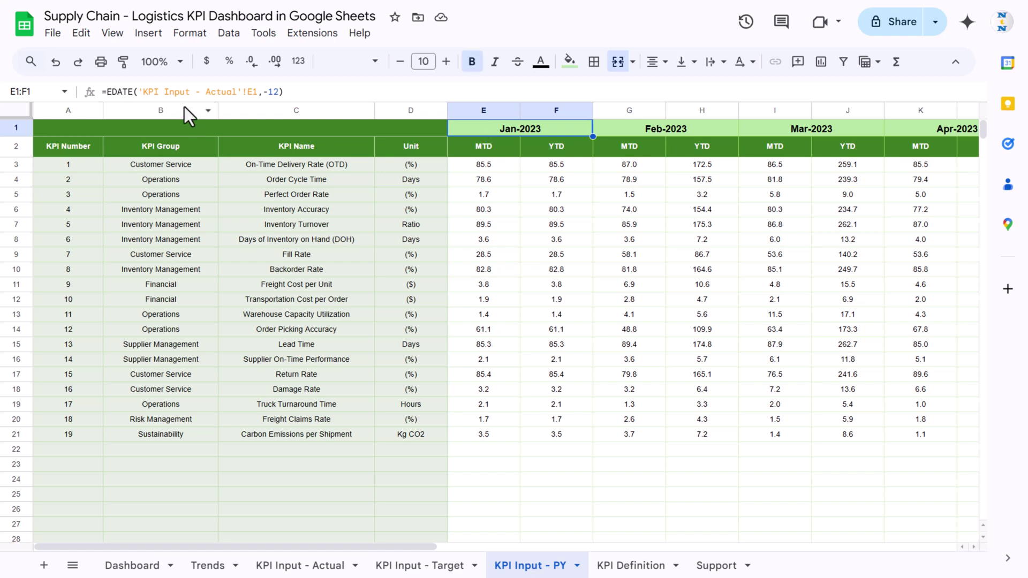
{"action": "left_click", "coordinate": [542, 167]}
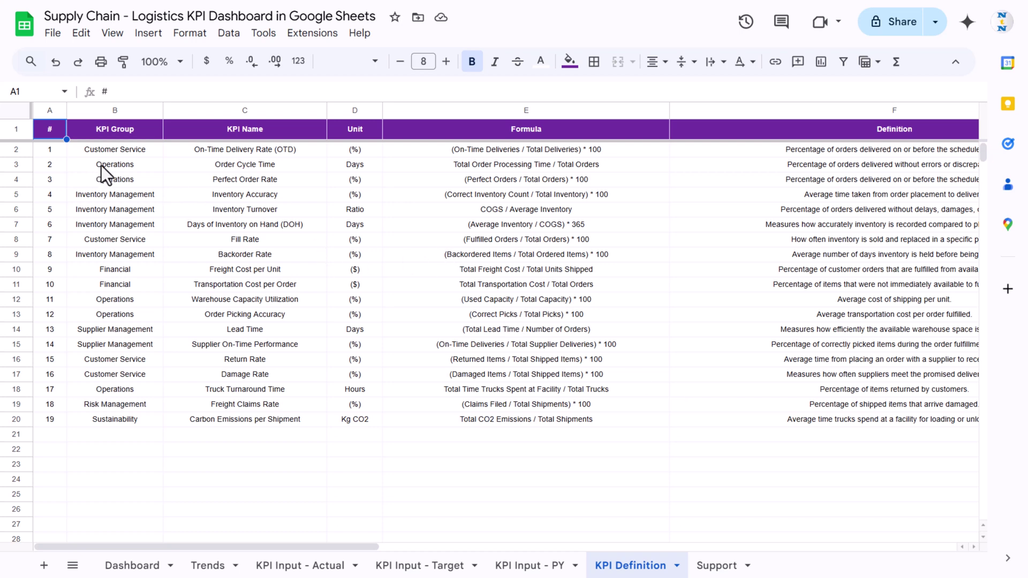
Review the KPI Group, KPI Name and Unit columns on the KPI Definition sheet
{"action": "left_click", "coordinate": [116, 154]}
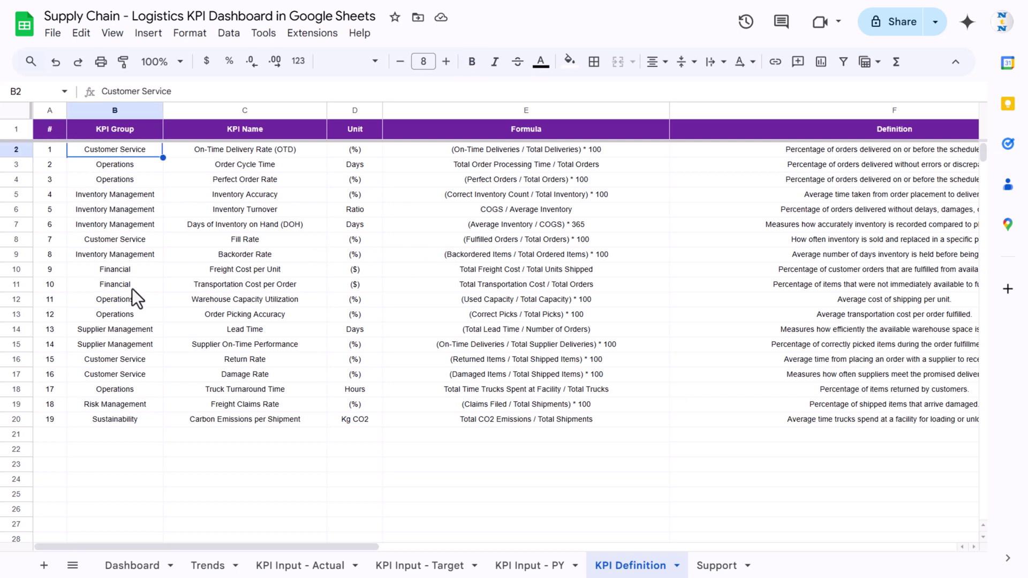
{"action": "left_click_drag", "start_coordinate": [118, 150], "coordinate": [126, 366]}
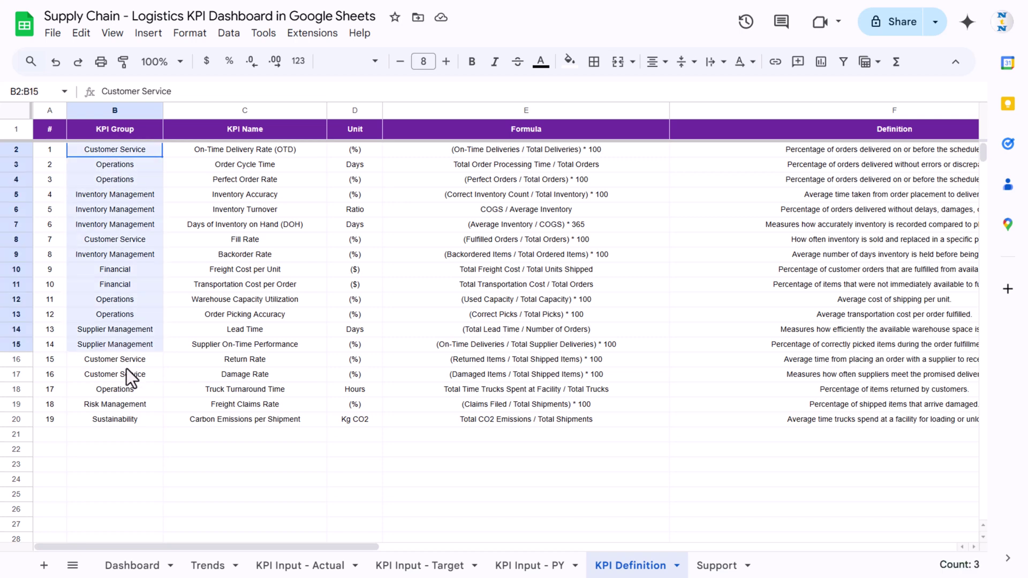
{"action": "left_click", "coordinate": [259, 156]}
{"action": "left_click", "coordinate": [360, 156]}
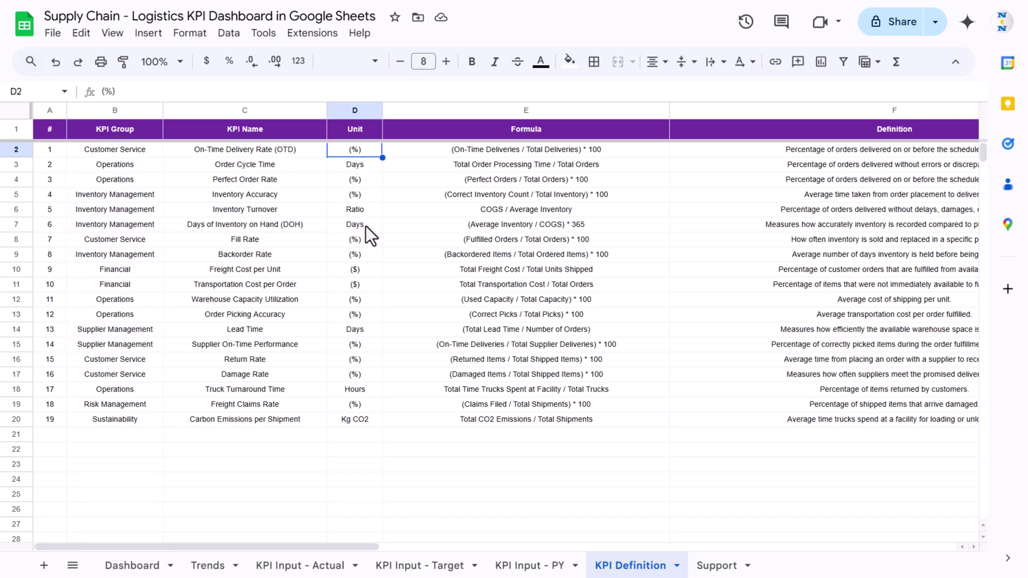
Inspect the Formula and Definition entries for On-Time Delivery Rate (OTD) in E2 and F2
{"action": "scroll", "coordinate": [375, 221], "scroll_direction": "right", "scroll_amount": 3}
{"action": "left_click", "coordinate": [439, 152]}
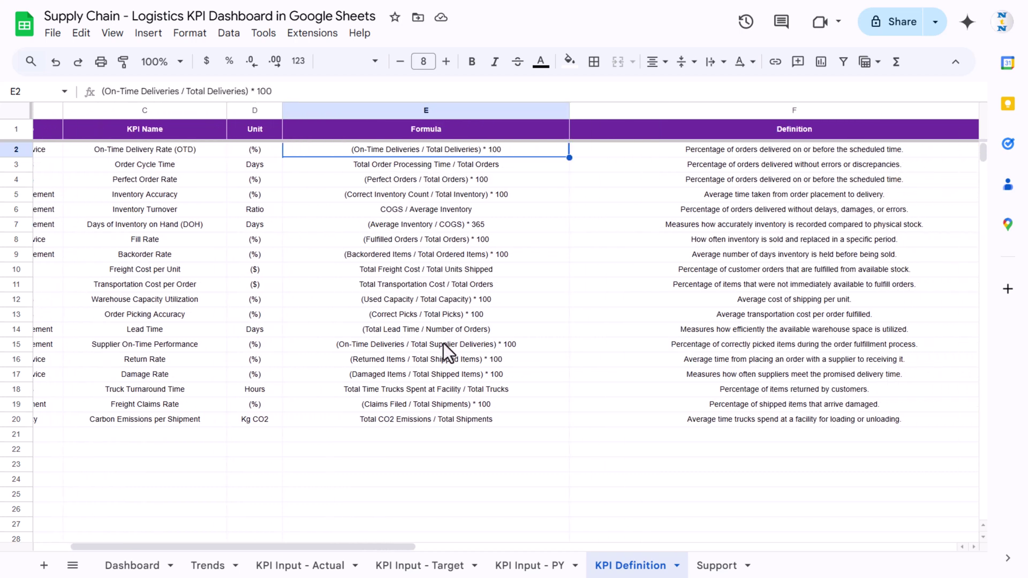
{"action": "scroll", "coordinate": [443, 343], "scroll_direction": "right", "scroll_amount": 3}
{"action": "left_click", "coordinate": [637, 154]}
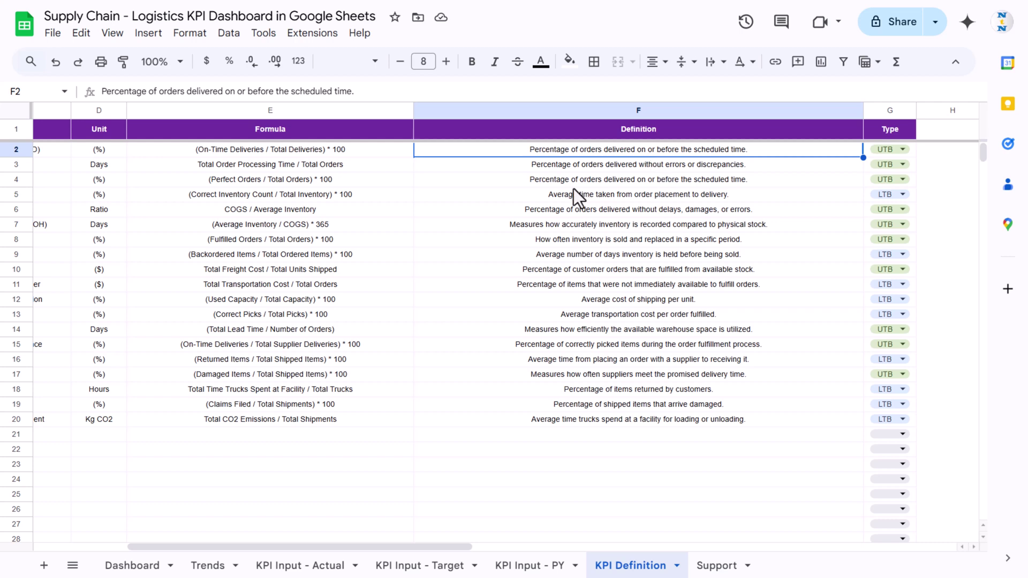
Check the available Type options in G2 without changing the choice, and return to the definition in F2
{"action": "scroll", "coordinate": [588, 201], "scroll_direction": "right", "scroll_amount": 2}
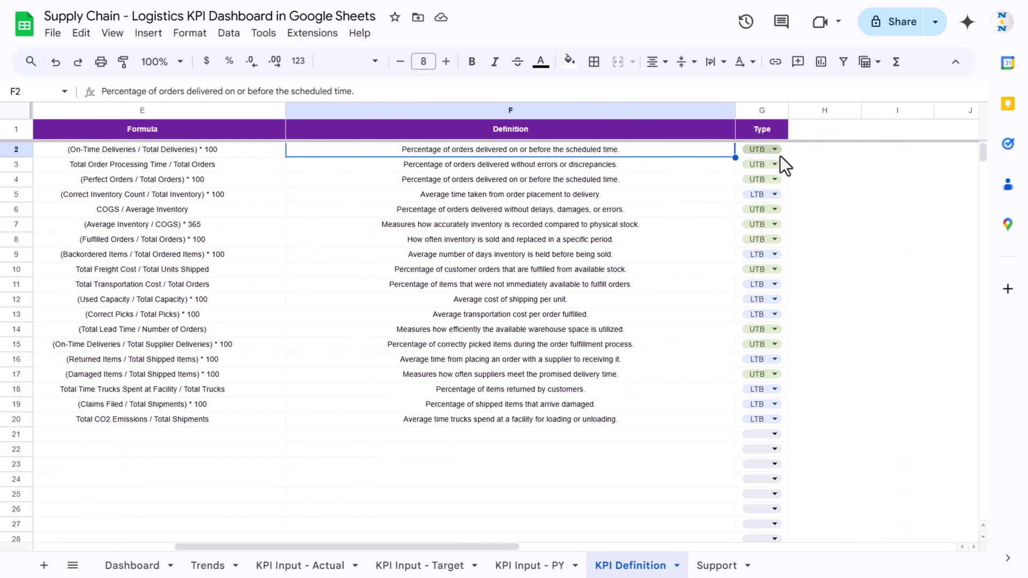
{"action": "left_click", "coordinate": [776, 150]}
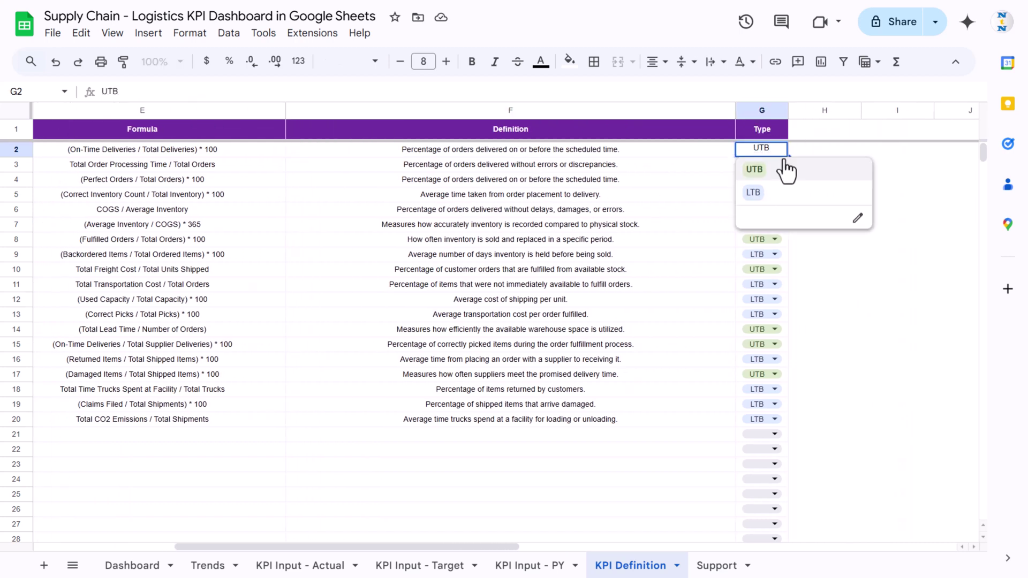
{"action": "key", "text": "Escape"}
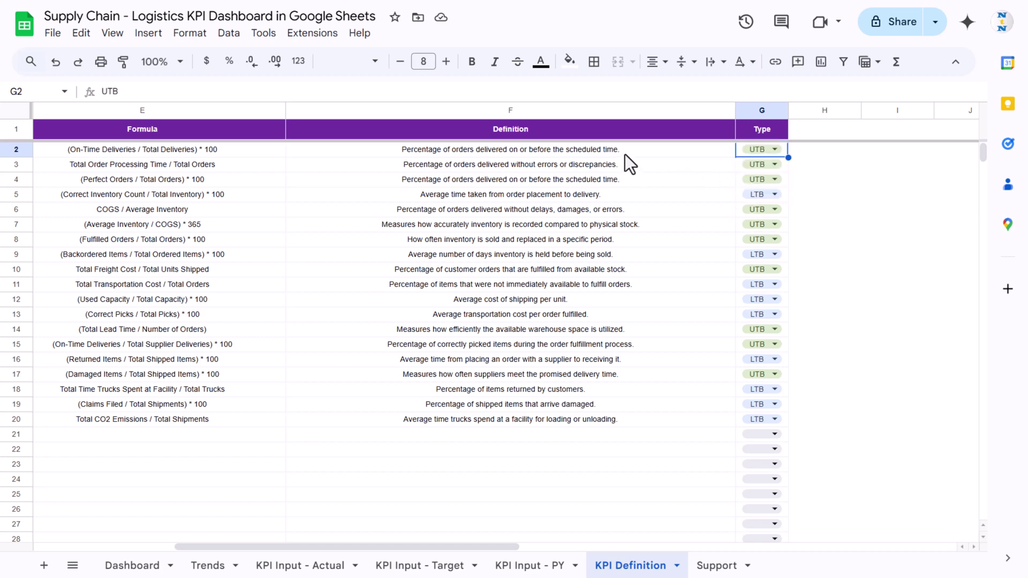
{"action": "left_click", "coordinate": [625, 155]}
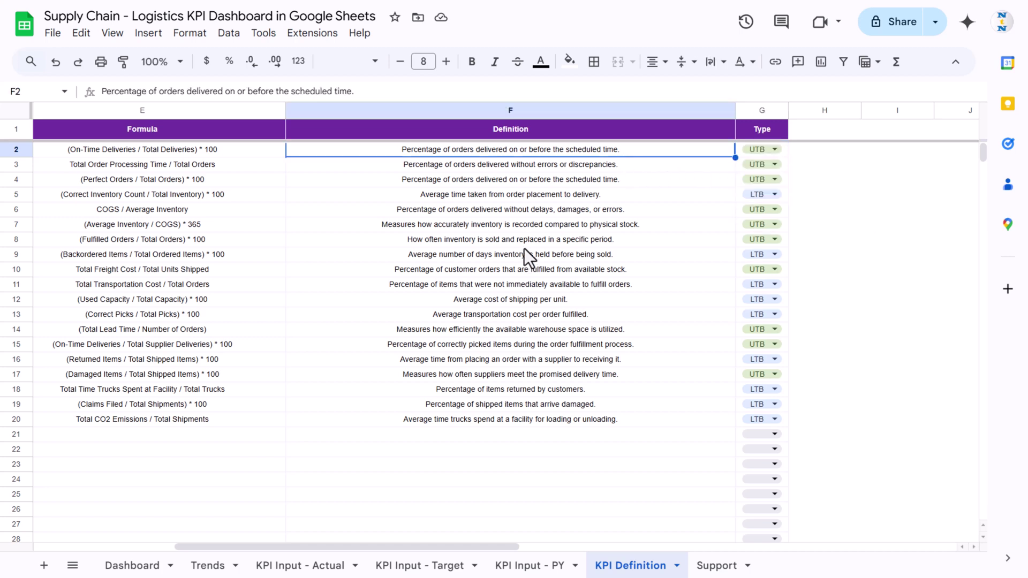
{"action": "scroll", "coordinate": [577, 214], "scroll_direction": "left", "scroll_amount": 2}
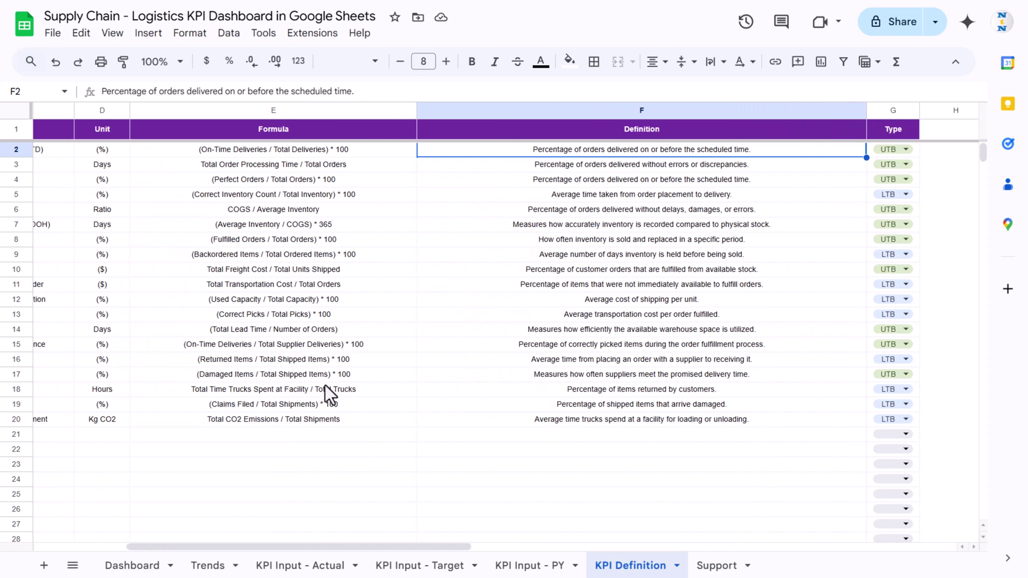
Open the Support sheet and inspect the formula for the first month in B3
{"action": "left_click", "coordinate": [716, 565]}
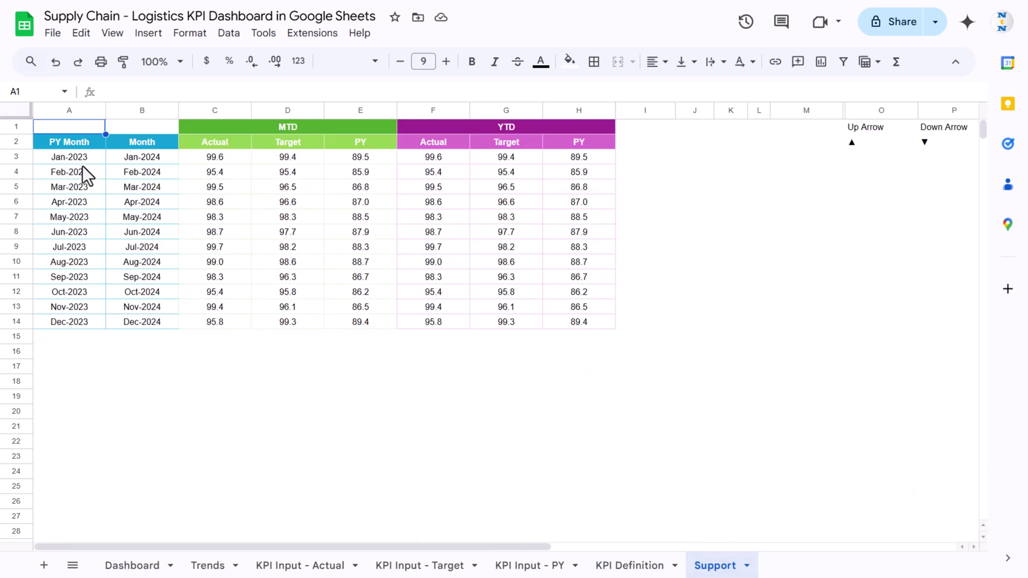
{"action": "left_click", "coordinate": [142, 157]}
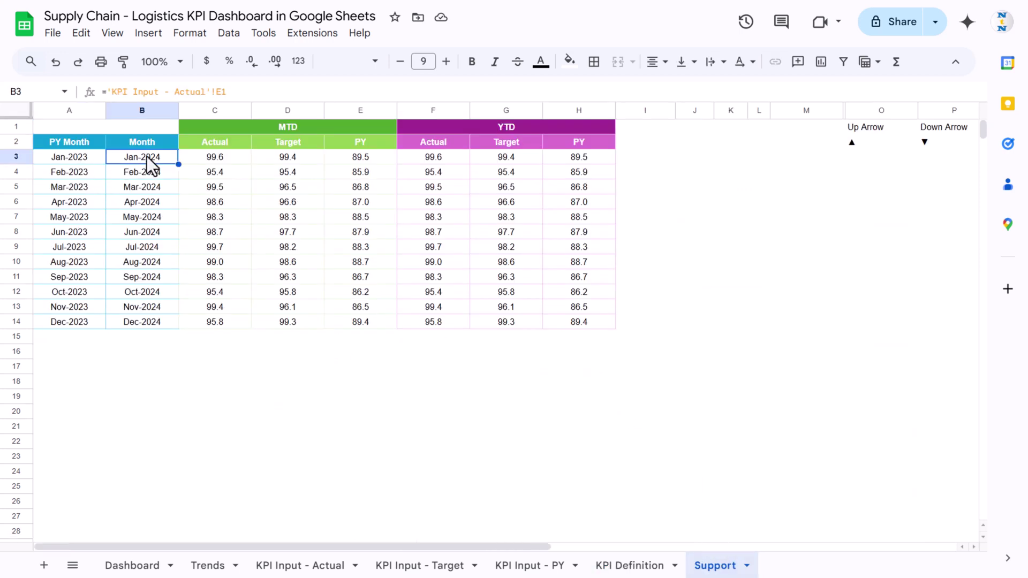
{"action": "left_click", "coordinate": [246, 94]}
{"action": "key", "text": "Escape"}
Return to the KPI Input - Actual sheet and locate the first-month header cell E1 that the Support sheet references
{"action": "left_click", "coordinate": [284, 572]}
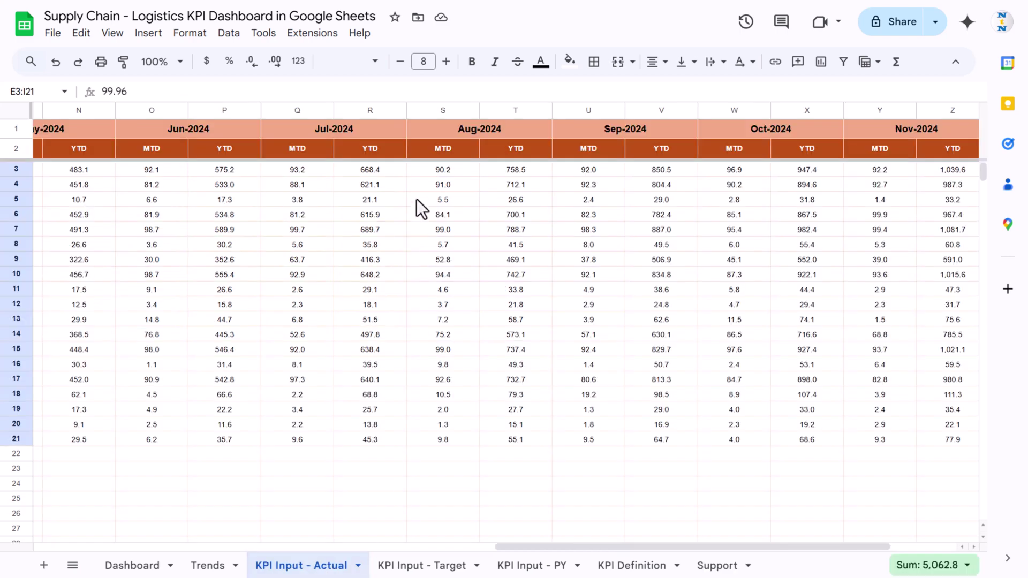
{"action": "left_click", "coordinate": [281, 133]}
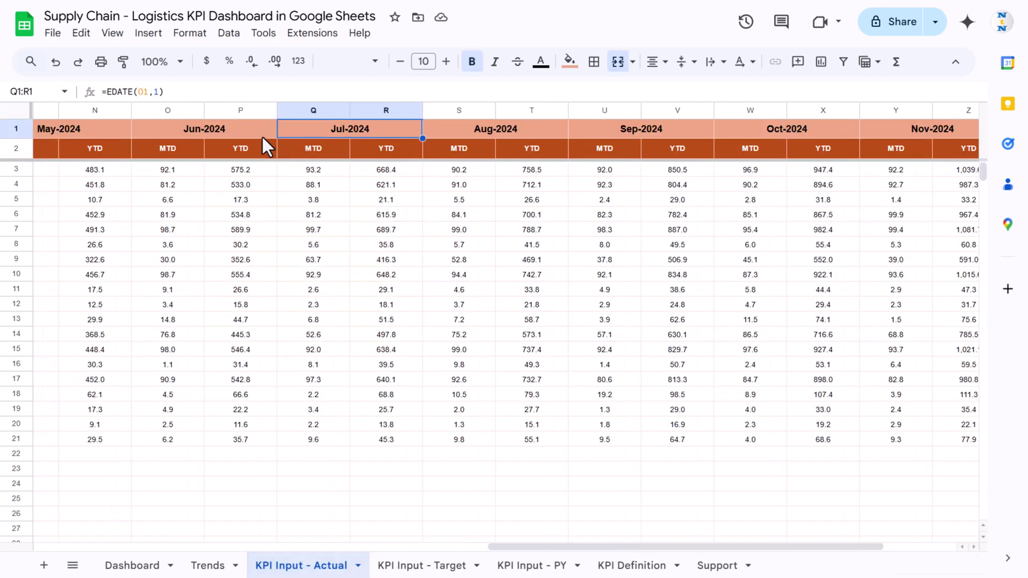
{"action": "scroll", "coordinate": [257, 145], "scroll_direction": "left", "scroll_amount": 10}
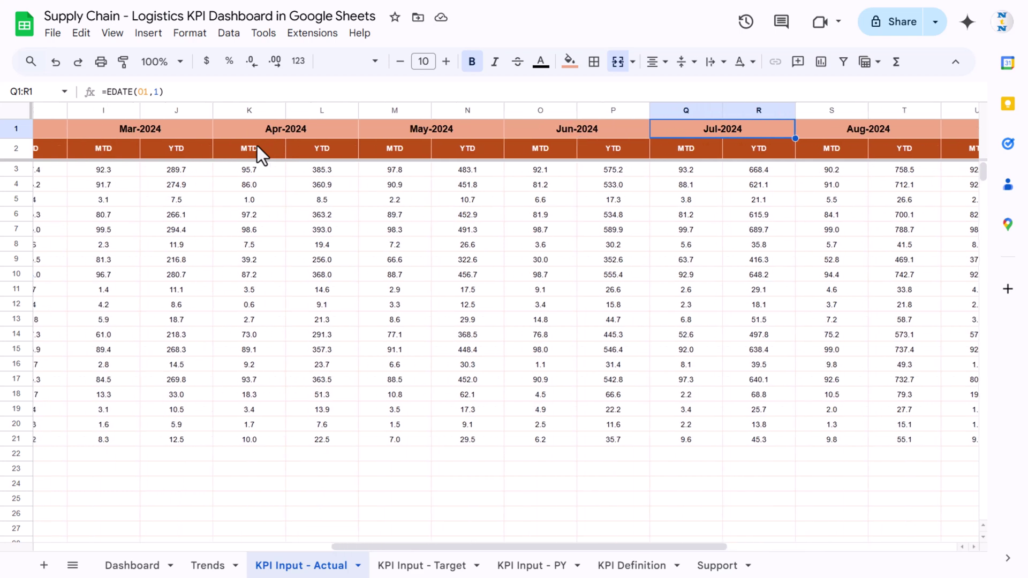
{"action": "scroll", "coordinate": [255, 145], "scroll_direction": "left", "scroll_amount": 3}
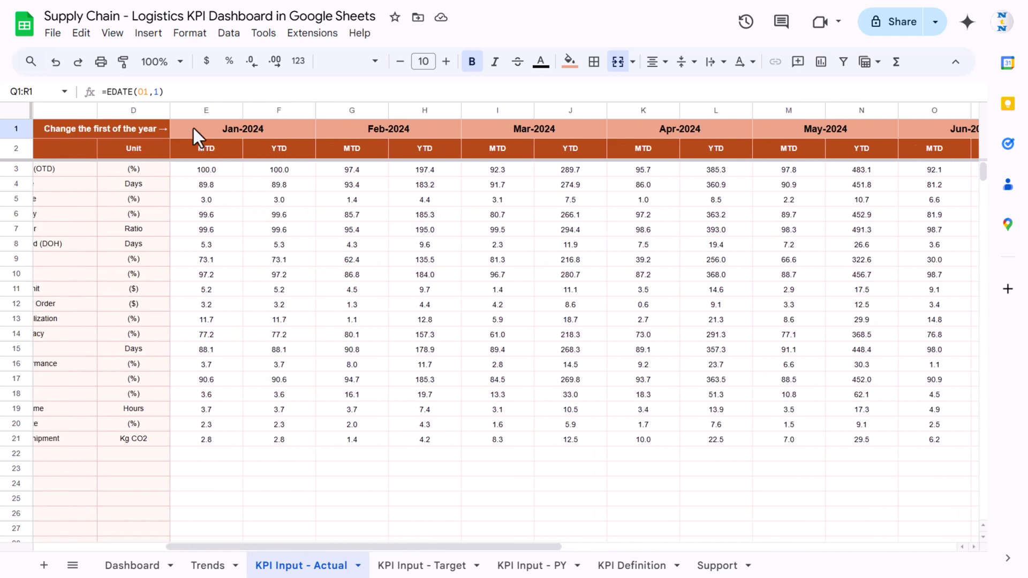
{"action": "left_click", "coordinate": [209, 131]}
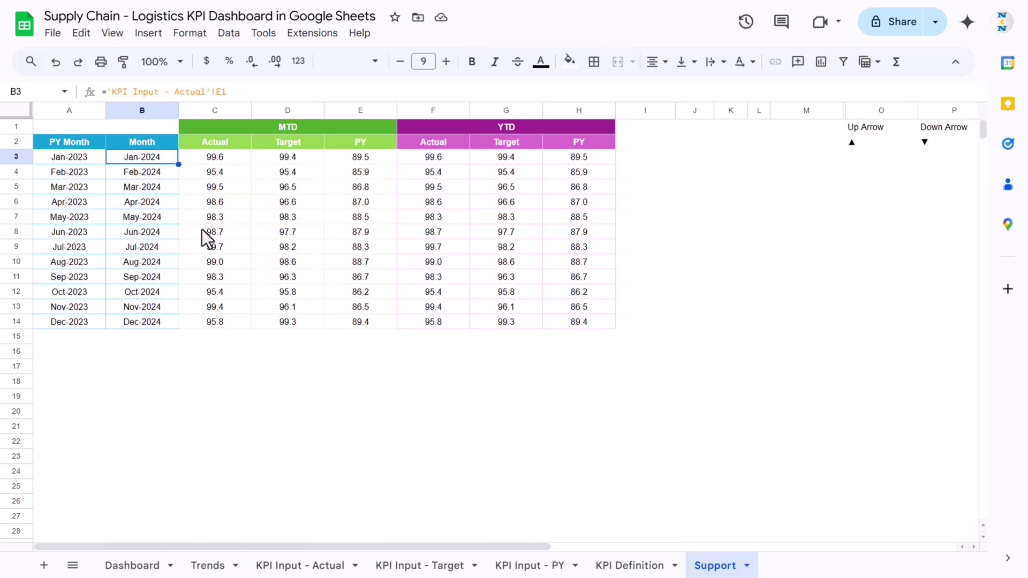
On the Support sheet, inspect the Month column's EDATE formulas from B4 through B14 without changing them
{"action": "left_click", "coordinate": [137, 174]}
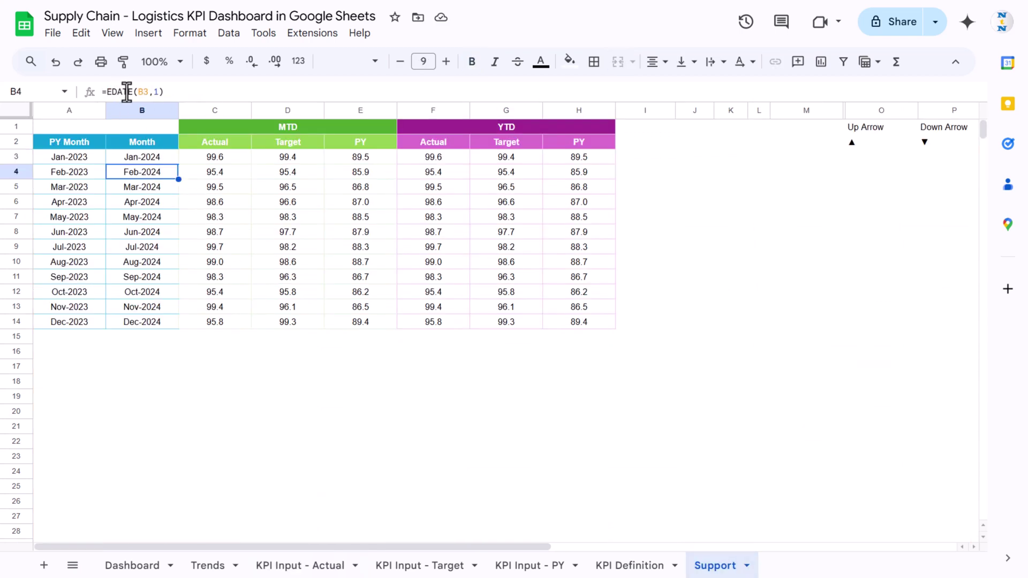
{"action": "double_click", "coordinate": [162, 170]}
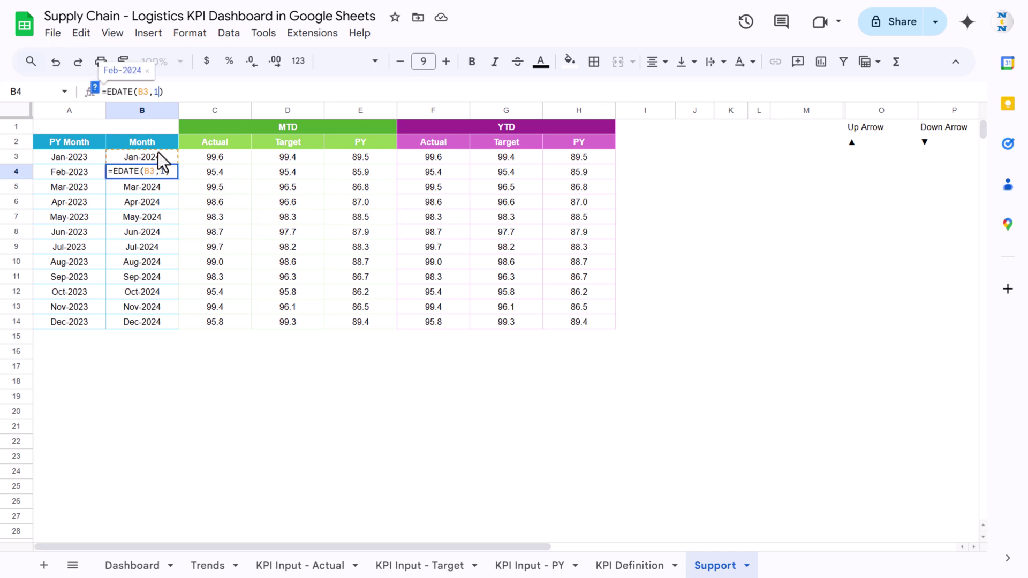
{"action": "key", "text": "Escape"}
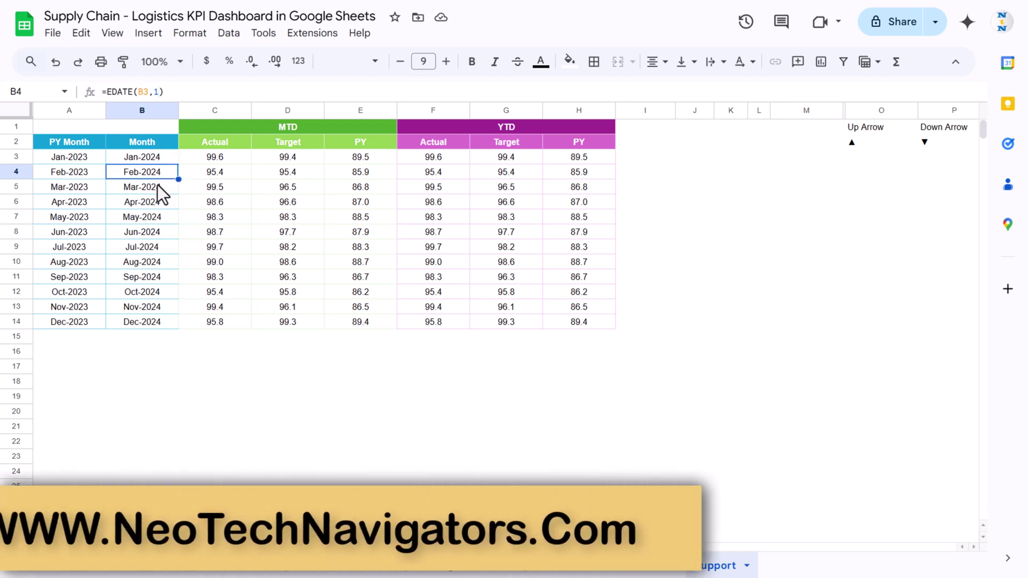
{"action": "left_click", "coordinate": [160, 190]}
{"action": "left_click", "coordinate": [158, 324]}
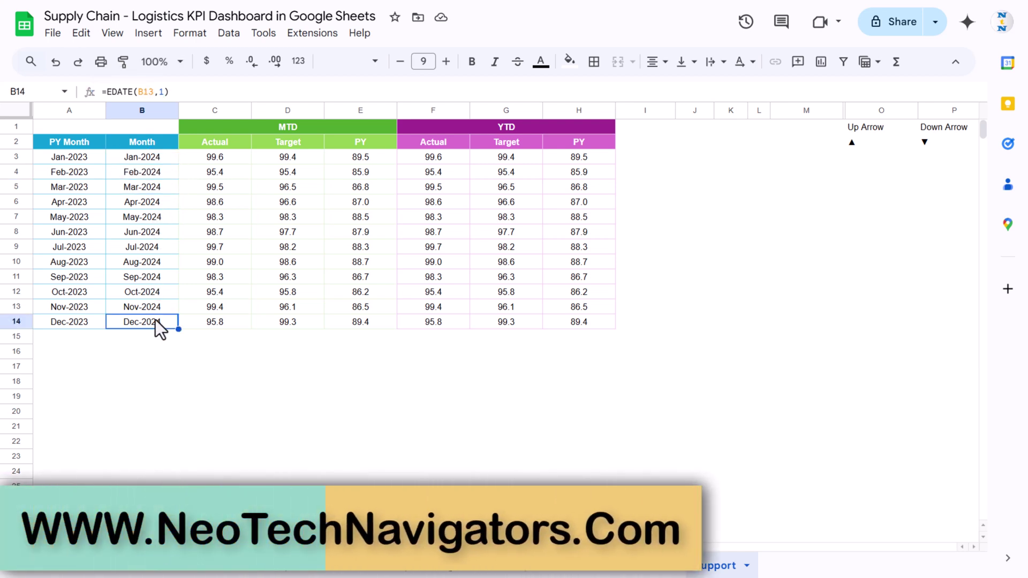
Inspect the PY Month column's EDATE formulas from A3 through A14 without changing them
{"action": "left_click", "coordinate": [80, 158]}
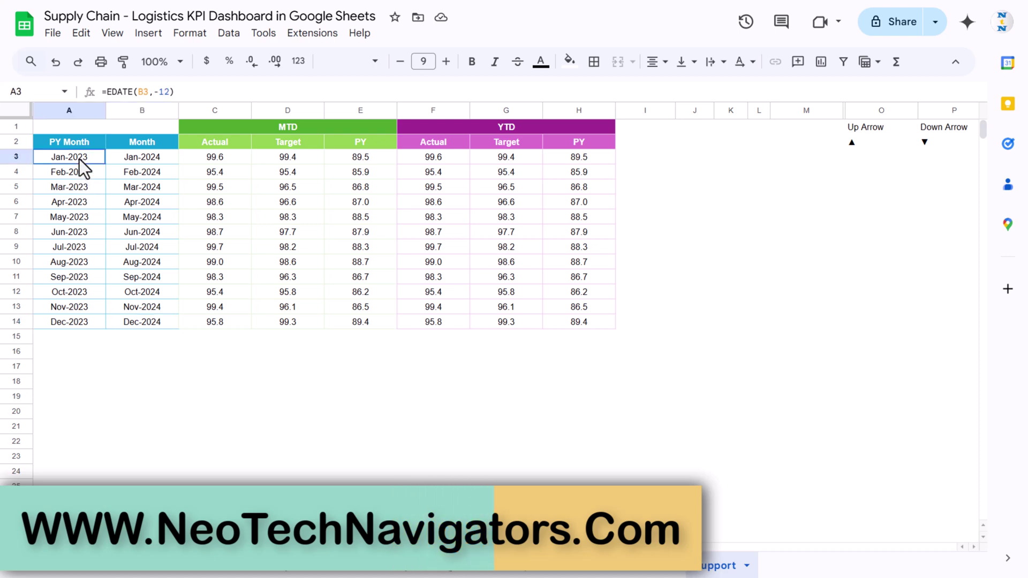
{"action": "left_click", "coordinate": [179, 91]}
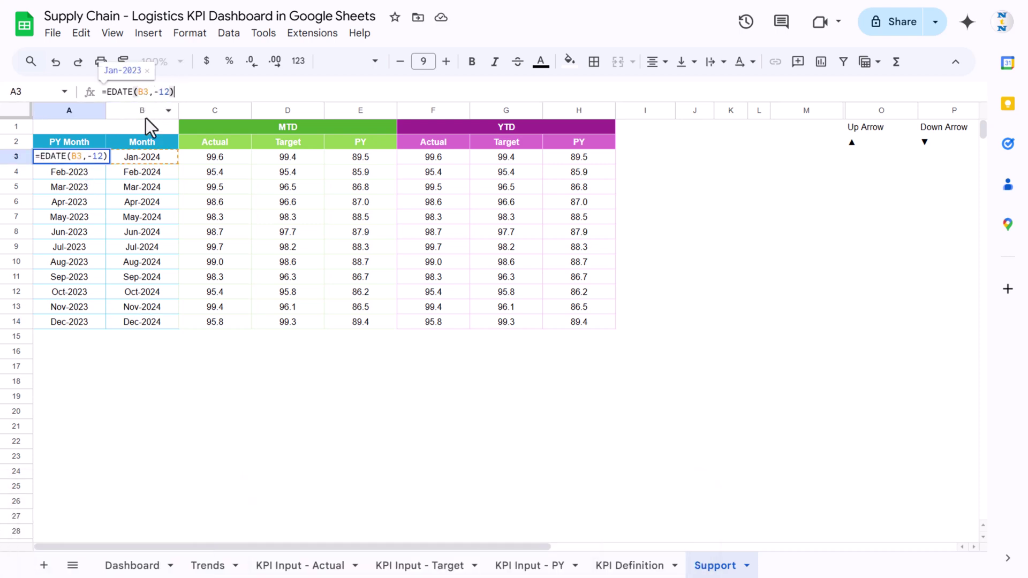
{"action": "key", "text": "Escape"}
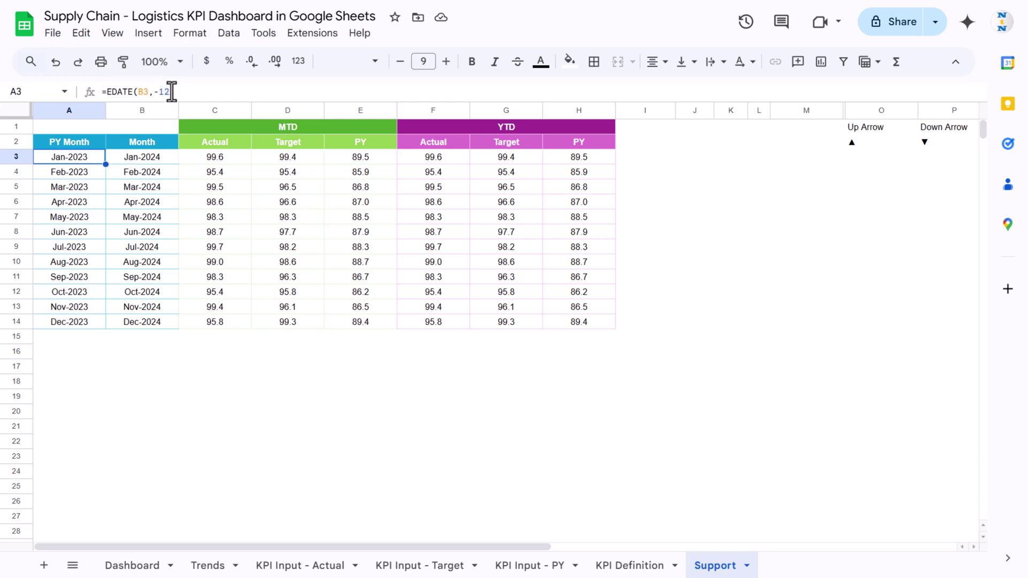
{"action": "left_click", "coordinate": [86, 170]}
{"action": "left_click", "coordinate": [82, 207]}
{"action": "left_click", "coordinate": [75, 261]}
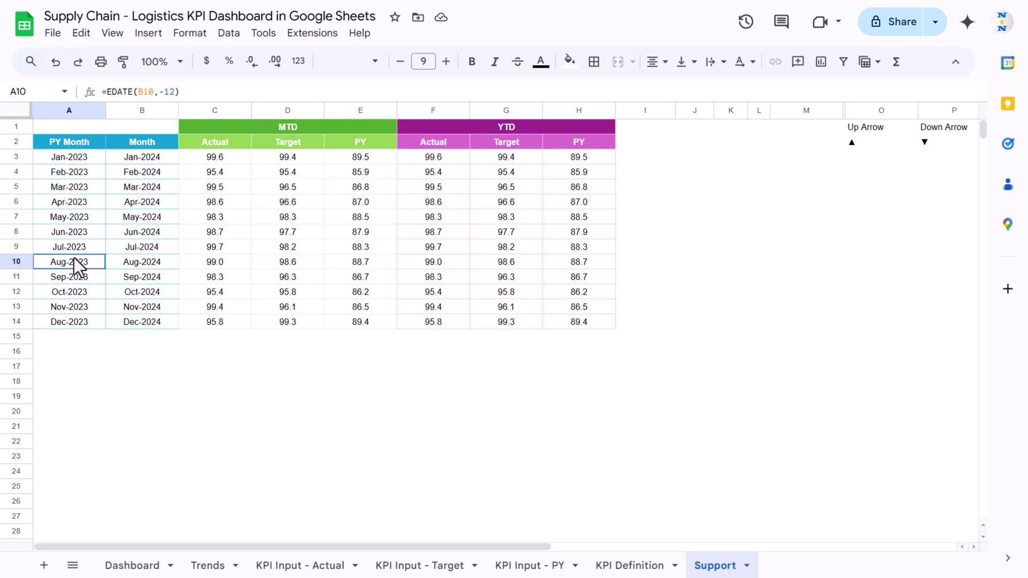
{"action": "left_click", "coordinate": [75, 311]}
{"action": "left_click", "coordinate": [81, 322]}
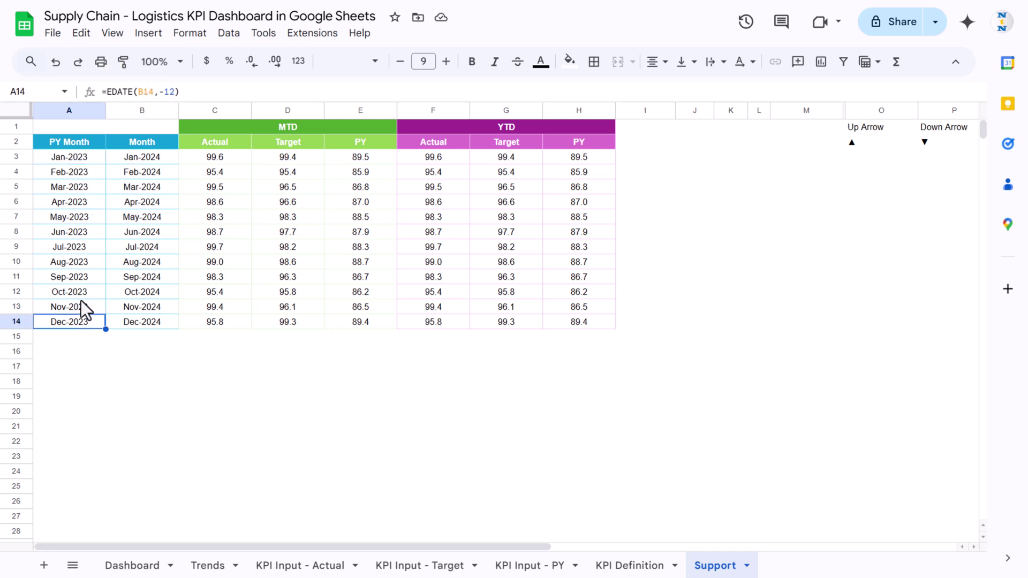
Compare the formulas of the first PY Month cell A3 and the first Month cell B3
{"action": "left_click", "coordinate": [72, 157]}
{"action": "left_click", "coordinate": [146, 160]}
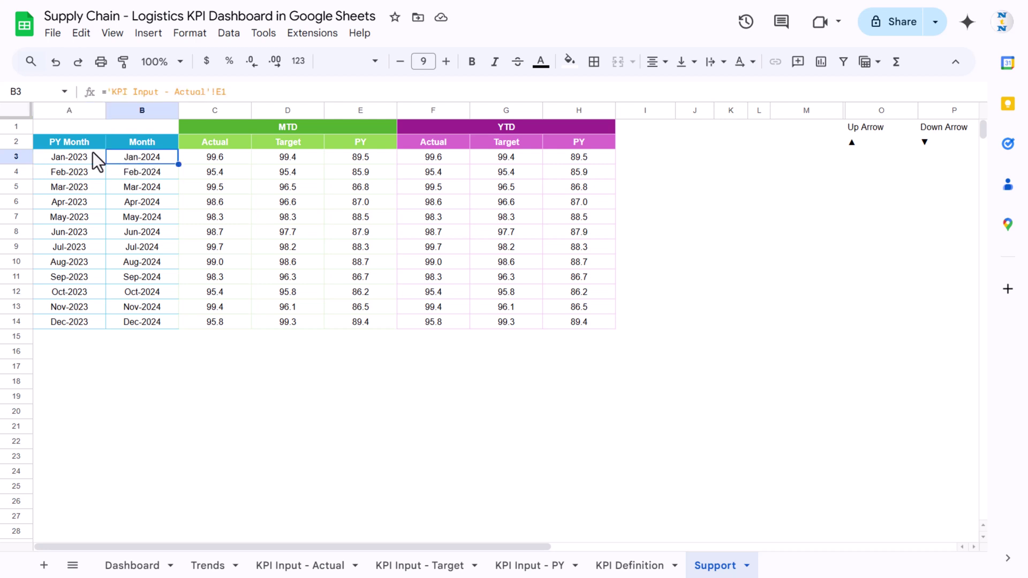
{"action": "left_click", "coordinate": [77, 160]}
Check the custom number format applied to the Month cells B3:B14 without changing it
{"action": "left_click", "coordinate": [149, 161]}
{"action": "key", "text": "shift+Down"}
{"action": "left_click", "coordinate": [153, 322], "text": "shift"}
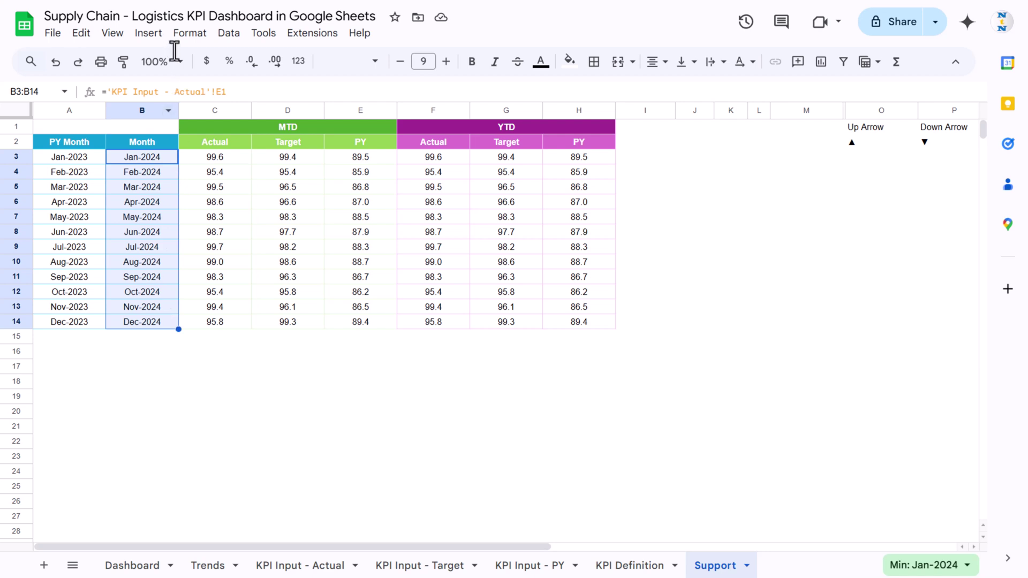
{"action": "left_click", "coordinate": [197, 34]}
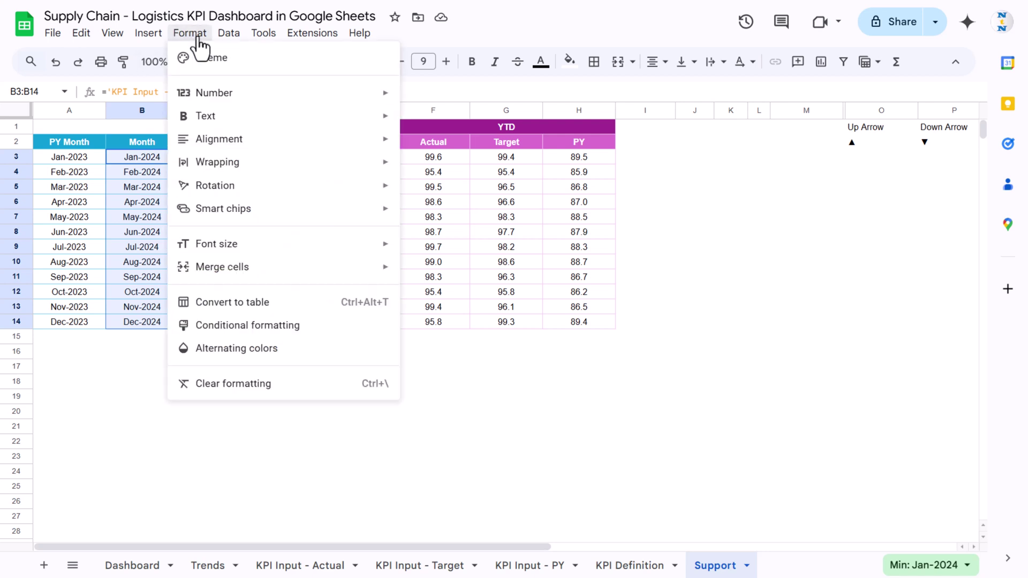
{"action": "mouse_move", "coordinate": [238, 95]}
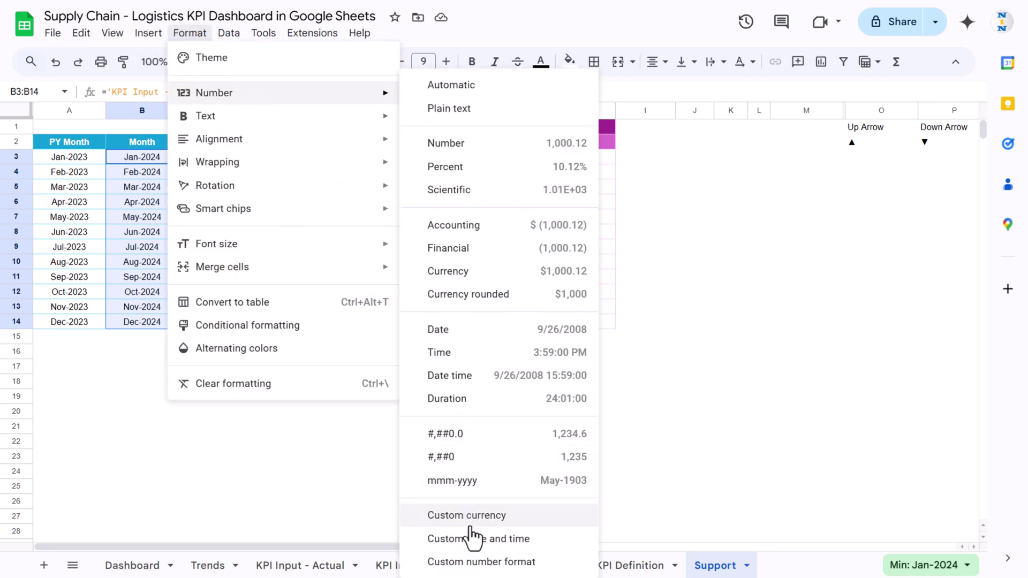
{"action": "left_click", "coordinate": [473, 564]}
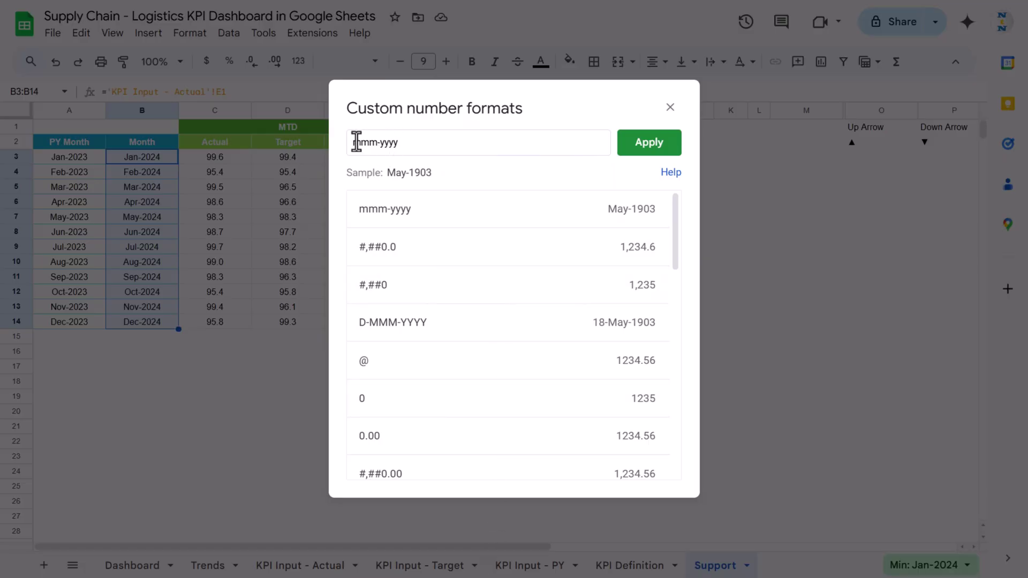
{"action": "left_click", "coordinate": [671, 108]}
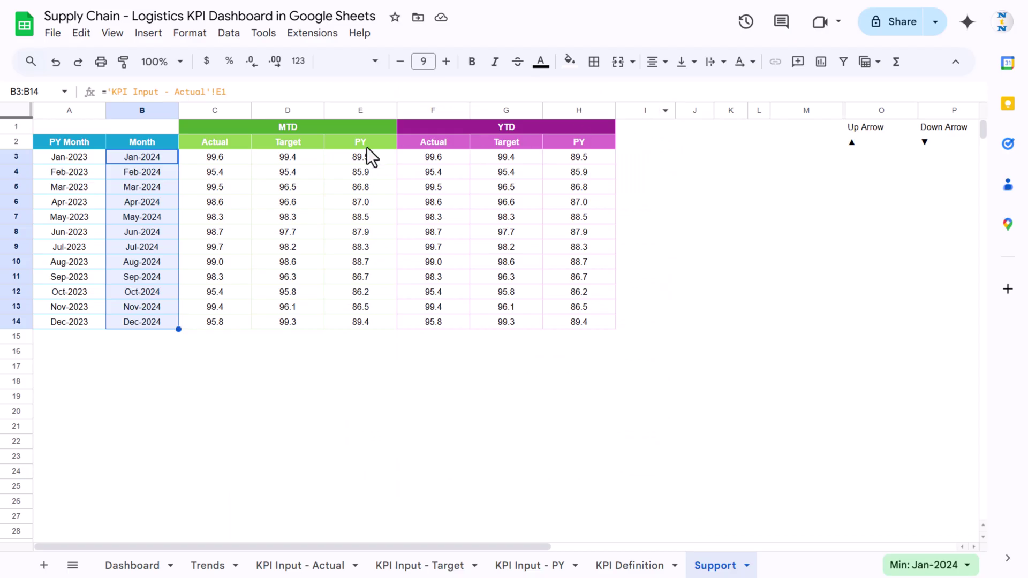
Examine the MTD Actual lookup formula in C3, including its MATCH part, against the KPI Input - Actual sheet it references
{"action": "left_click", "coordinate": [229, 160]}
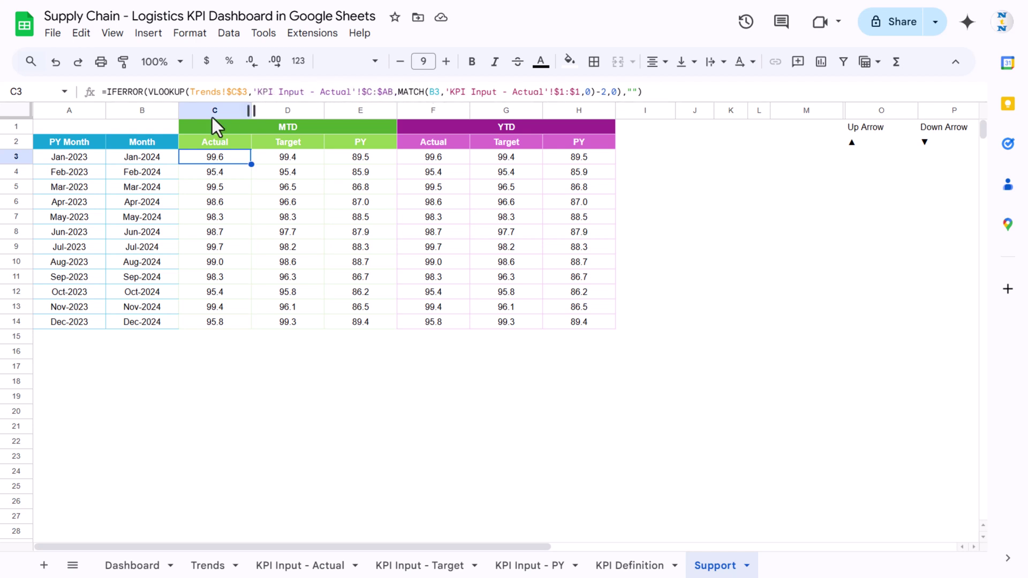
{"action": "left_click", "coordinate": [296, 568]}
{"action": "scroll", "coordinate": [326, 260], "scroll_direction": "left", "scroll_amount": 5}
{"action": "left_click", "coordinate": [141, 159]}
{"action": "left_click", "coordinate": [199, 156]}
{"action": "left_click_drag", "start_coordinate": [404, 91], "coordinate": [581, 91]}
{"action": "key", "text": "Escape"}
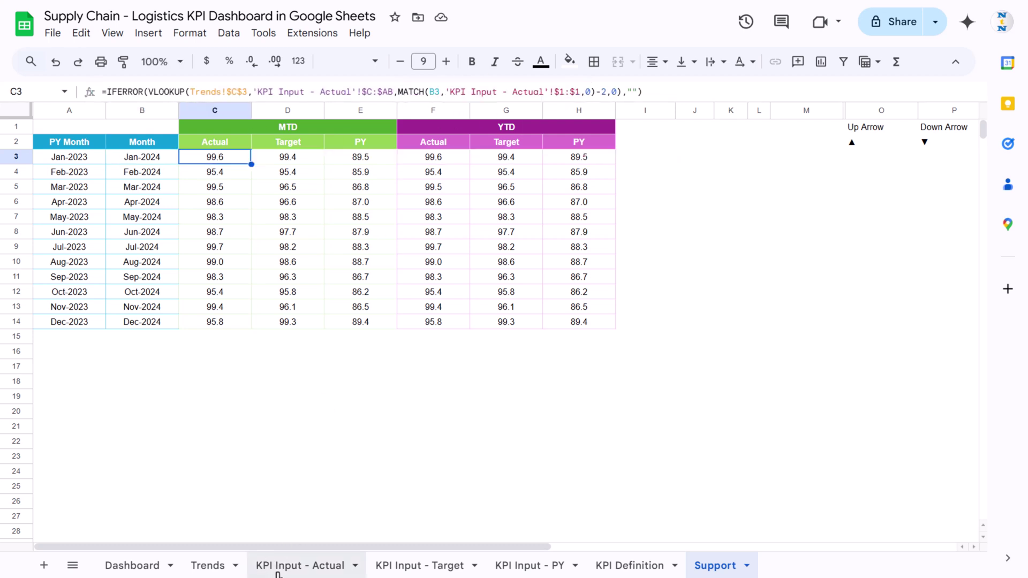
{"action": "left_click", "coordinate": [278, 572]}
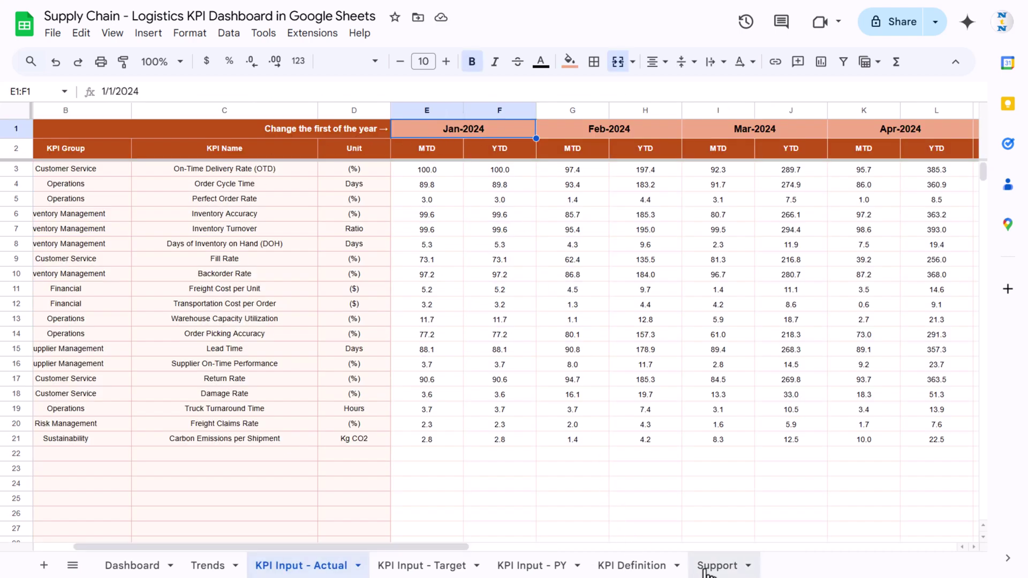
On the Support sheet, inspect the MTD Target formula in D3 and the MTD PY formula in E3
{"action": "left_click", "coordinate": [293, 160]}
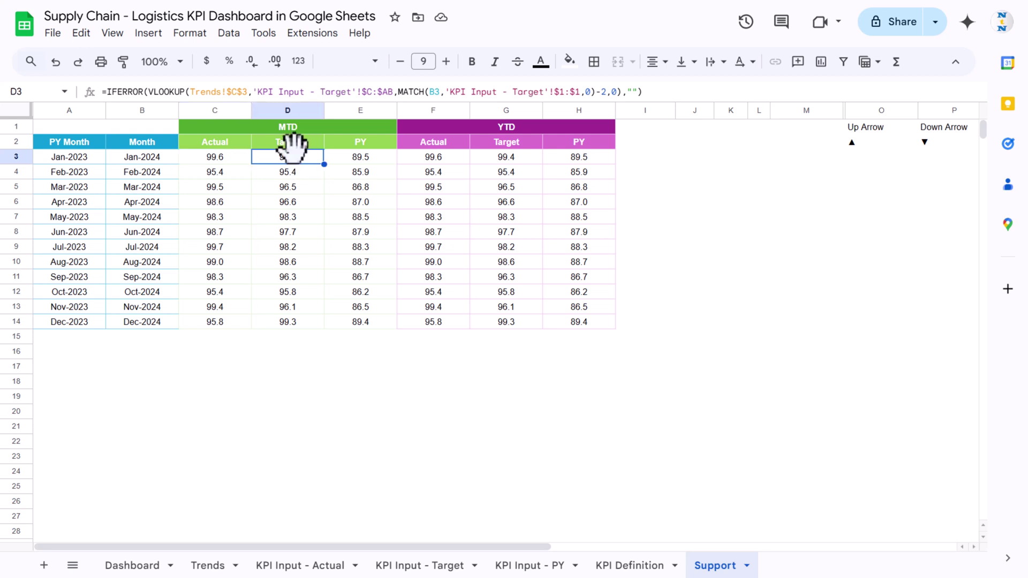
{"action": "left_click", "coordinate": [369, 143]}
{"action": "left_click", "coordinate": [368, 155]}
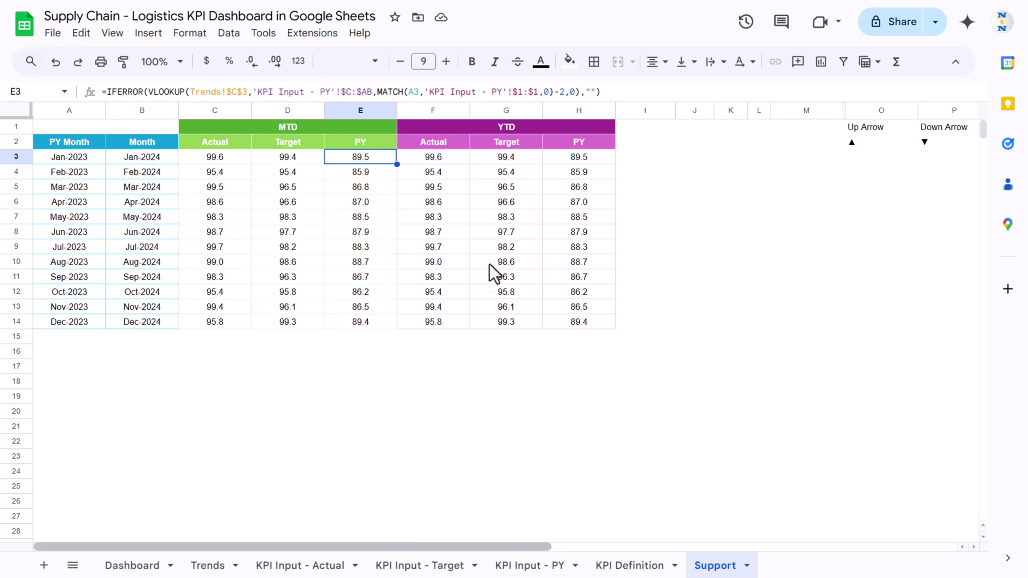
Inspect the YTD Actual, Target and PY formulas in F3, G3 and H3, returning to F3
{"action": "left_click", "coordinate": [455, 162]}
{"action": "left_click", "coordinate": [518, 157]}
{"action": "left_click", "coordinate": [586, 157]}
{"action": "left_click", "coordinate": [444, 160]}
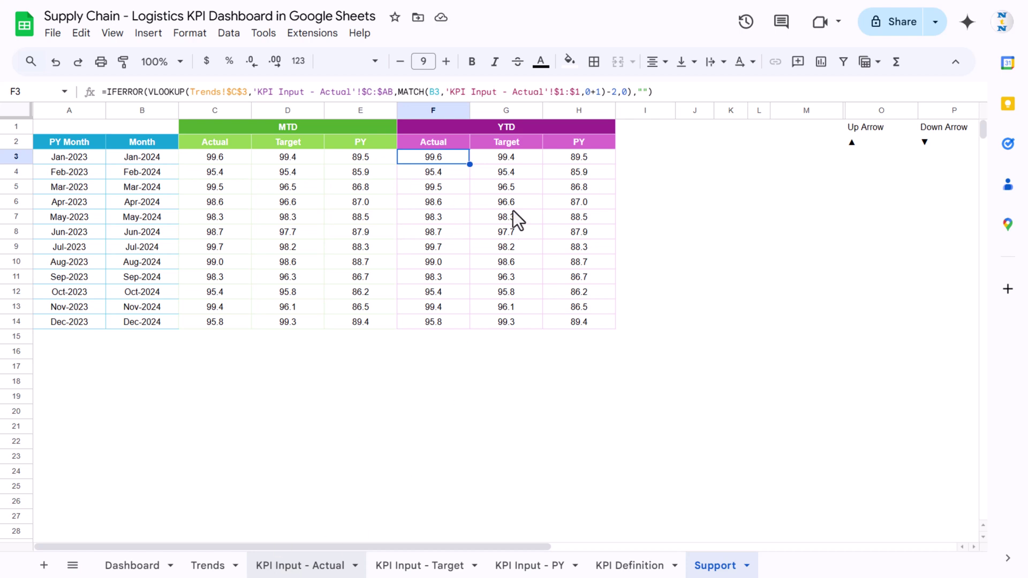
Compare the January MTD and YTD column headers on the KPI Input - Actual sheet to explain the YTD column offset
{"action": "key", "text": "ctrl+shift+Page_Up"}
{"action": "key", "text": "ctrl+shift+Page_Up"}
{"action": "key", "text": "ctrl+shift+Page_Up"}
{"action": "key", "text": "ctrl+shift+Page_Up"}
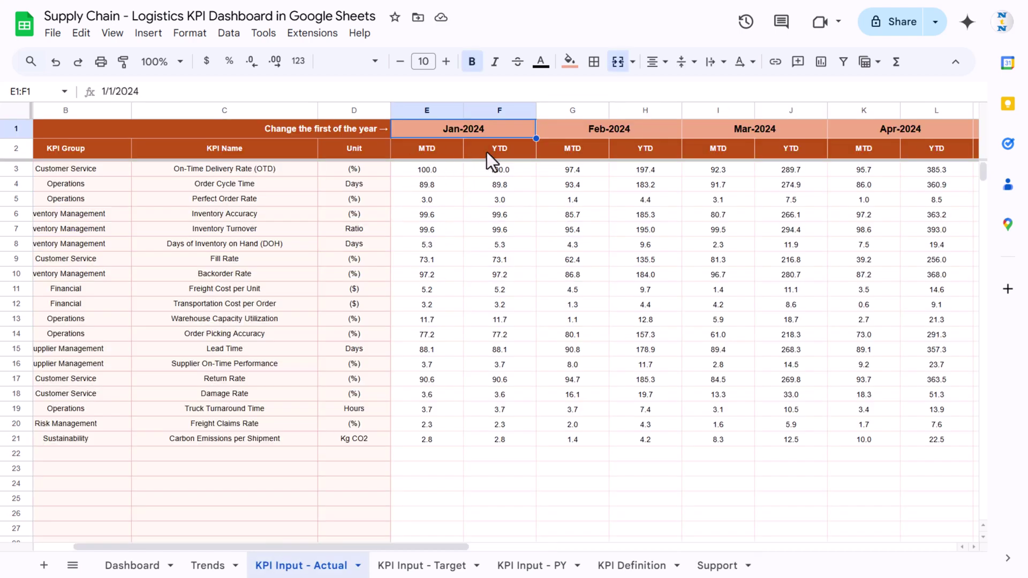
{"action": "left_click", "coordinate": [428, 151]}
{"action": "left_click", "coordinate": [510, 151]}
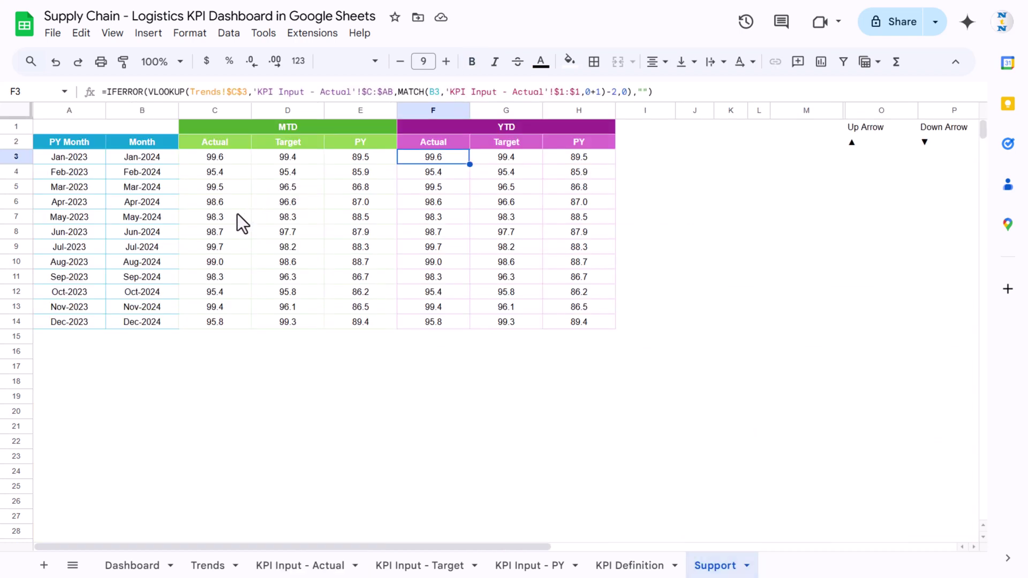
Choose Perfect Order Rate as the KPI on the Trends sheet and check the Support sheet's figures
{"action": "left_click", "coordinate": [208, 567]}
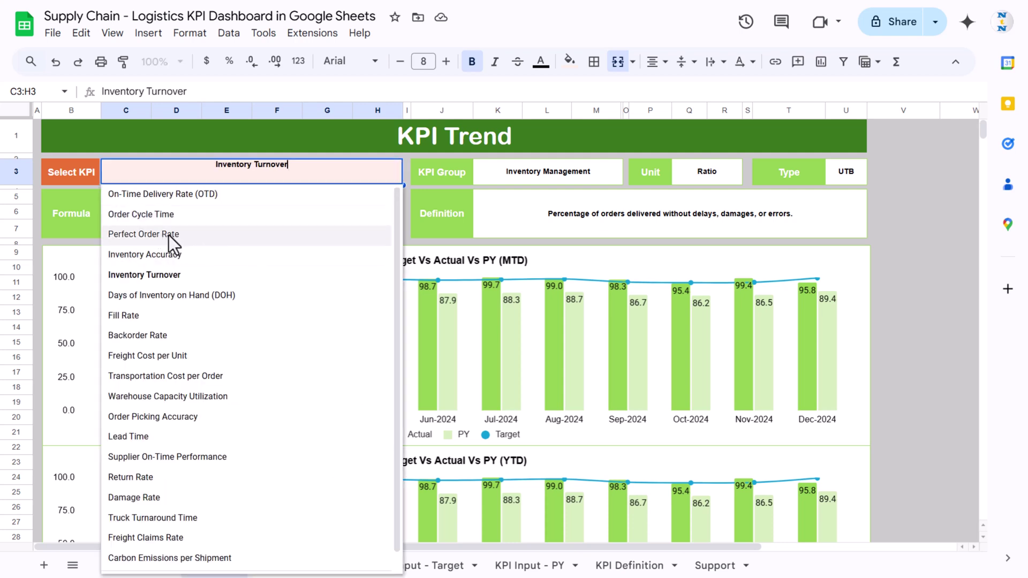
{"action": "left_click", "coordinate": [169, 236]}
{"action": "left_click", "coordinate": [706, 566]}
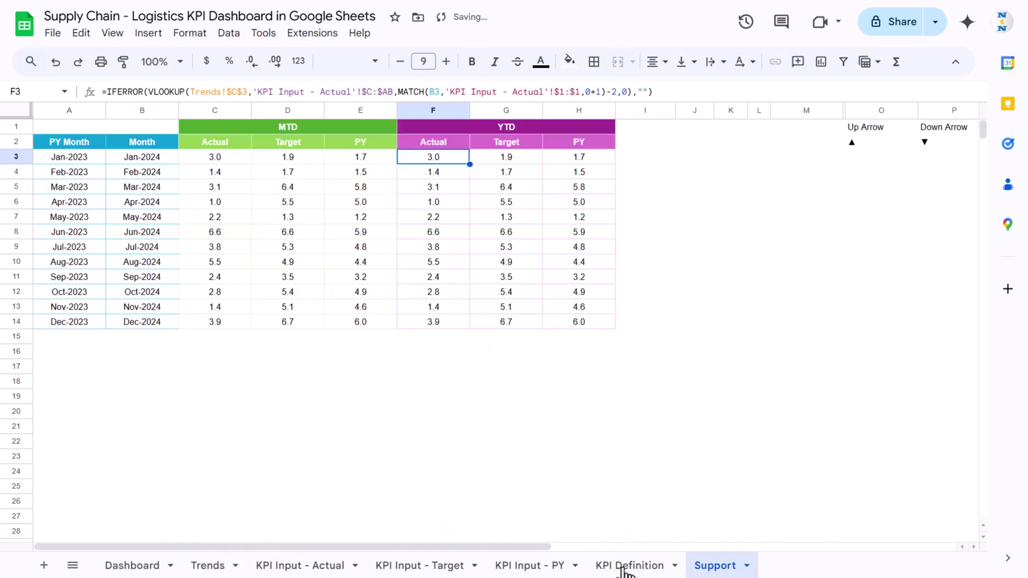
Inspect the KPI Group formula on the Trends sheet and locate the KPI Name and KPI Group columns it uses on KPI Definition
{"action": "left_click", "coordinate": [201, 567]}
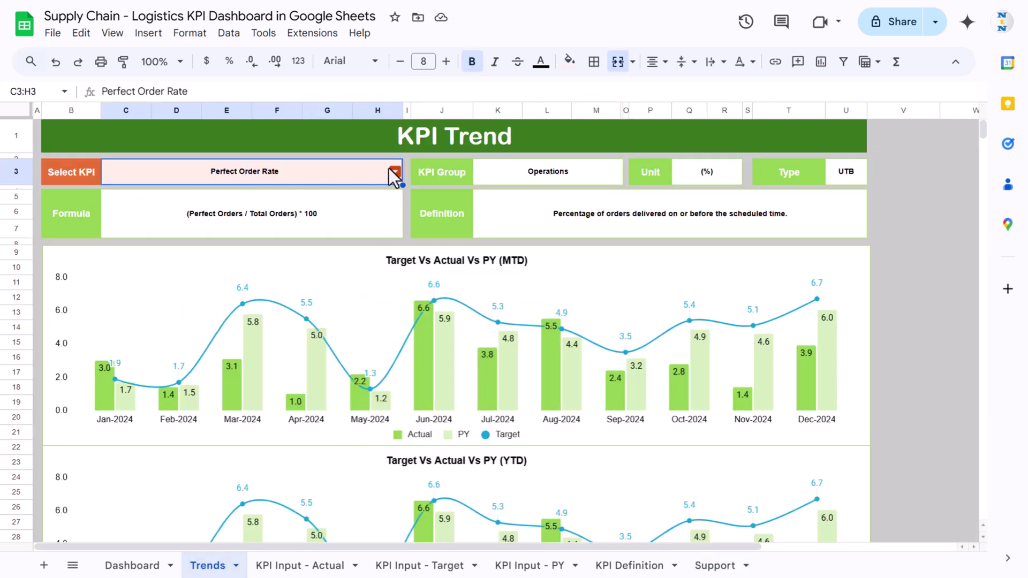
{"action": "left_click", "coordinate": [530, 170]}
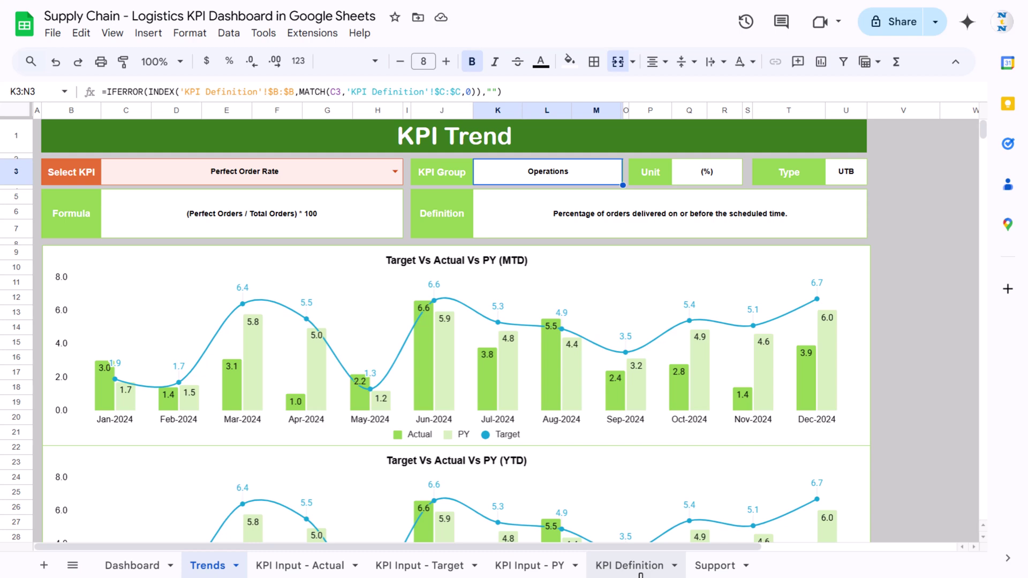
{"action": "left_click", "coordinate": [641, 567]}
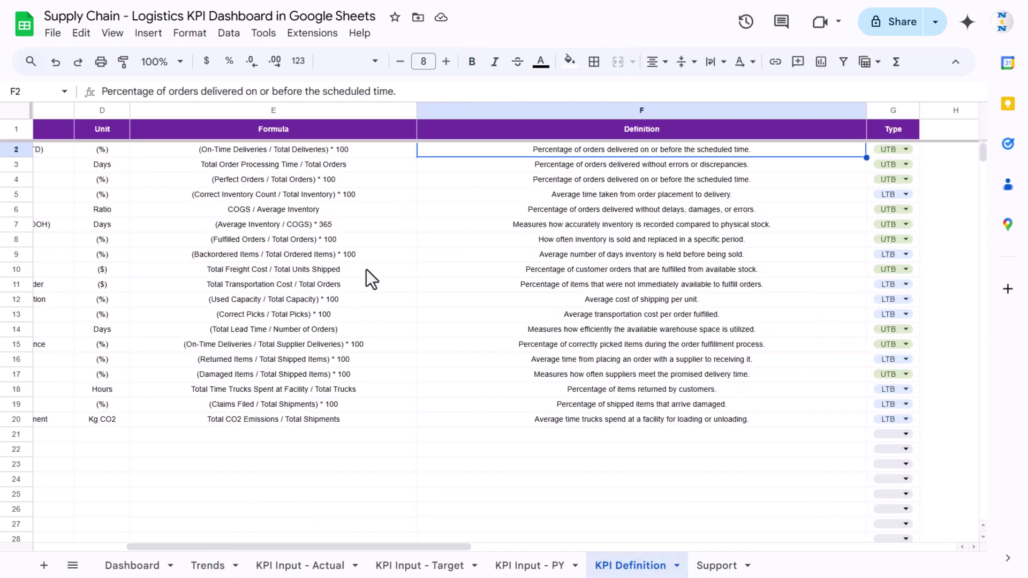
{"action": "key", "text": "Home"}
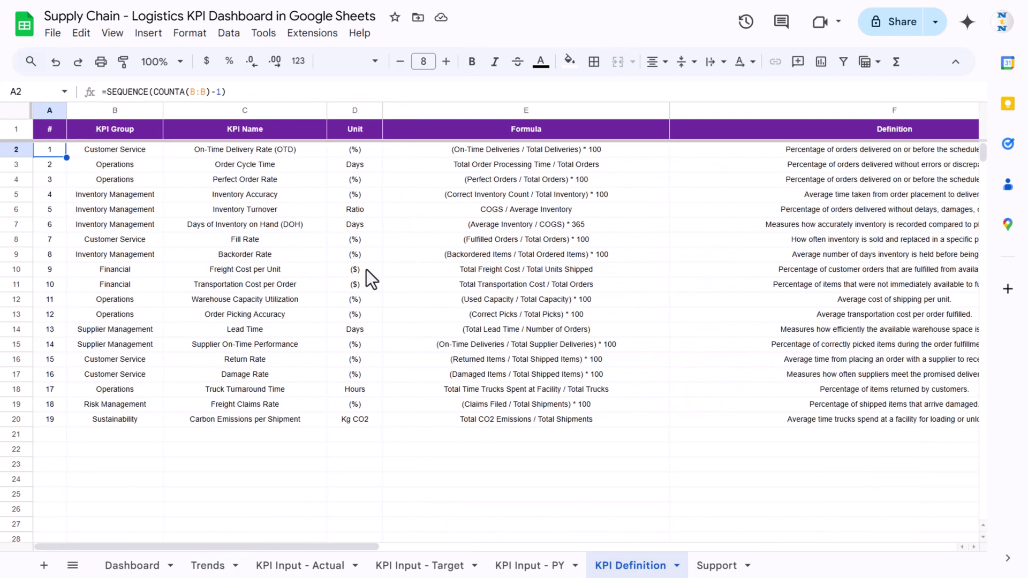
{"action": "left_click", "coordinate": [241, 107]}
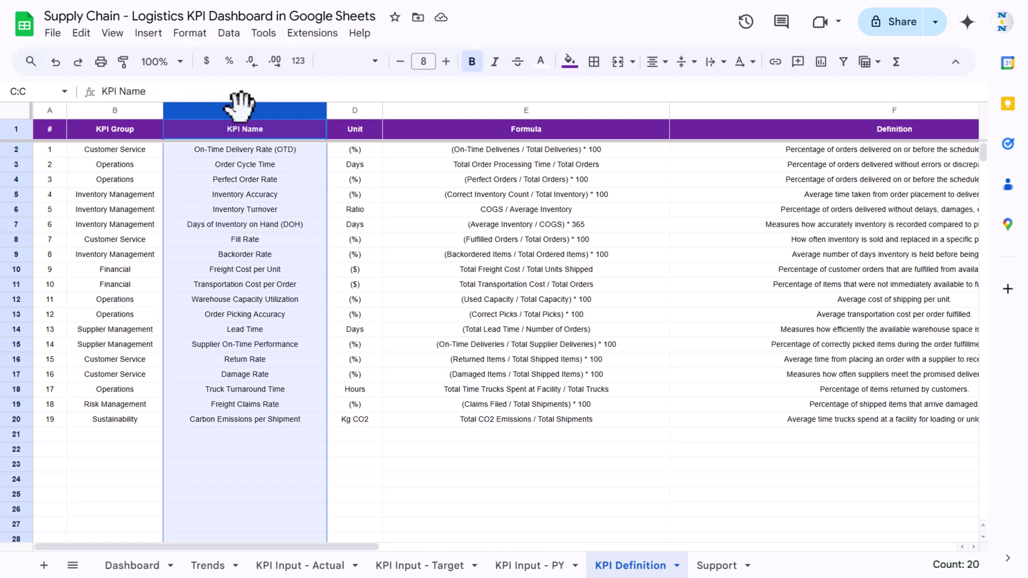
{"action": "left_click", "coordinate": [127, 110]}
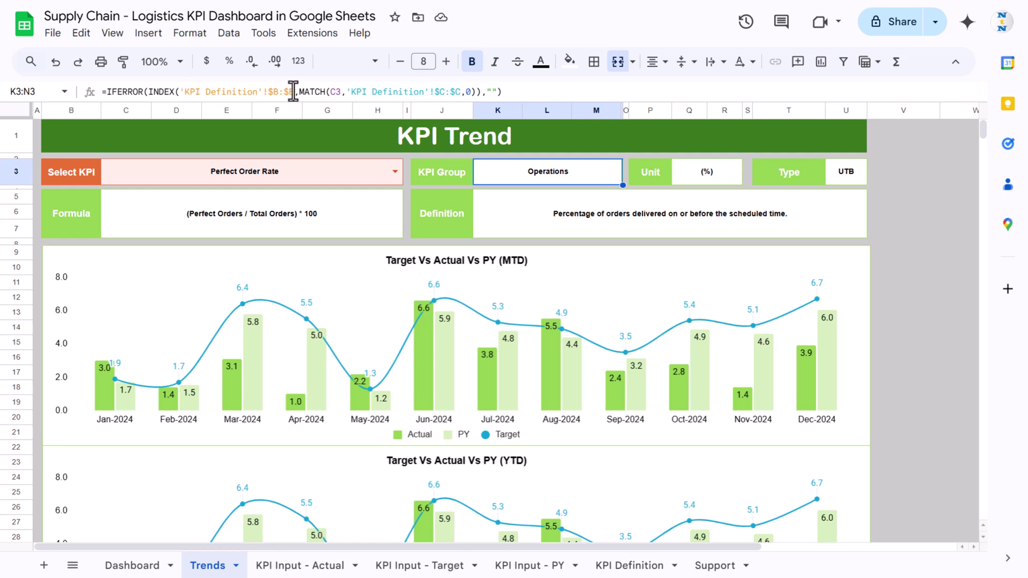
Trace the KPI Group formula's C3 reference to the selected KPI and its match range to the KPI Name column on KPI Definition
{"action": "double_click", "coordinate": [340, 91]}
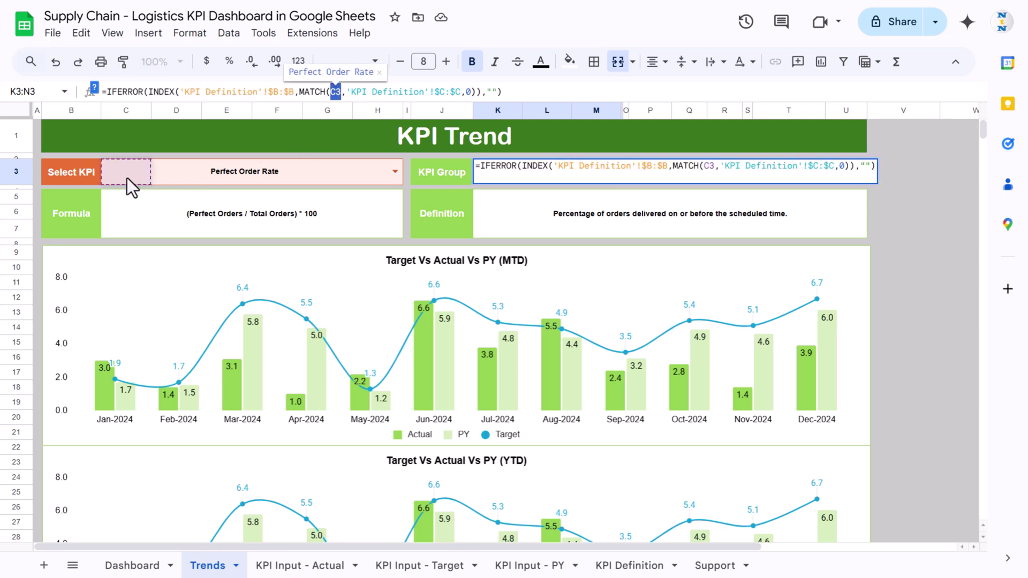
{"action": "key", "text": "Escape"}
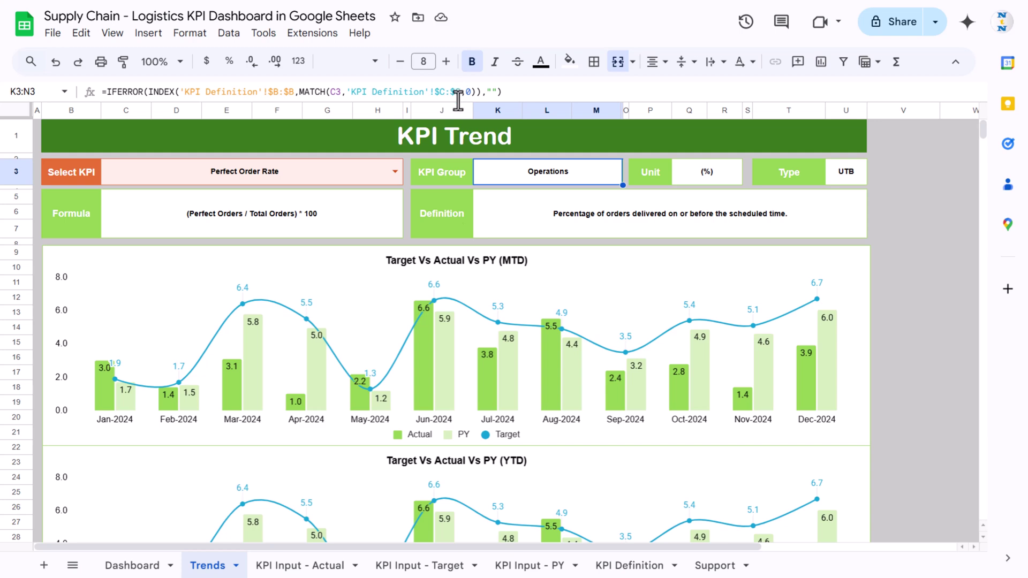
{"action": "left_click", "coordinate": [679, 572]}
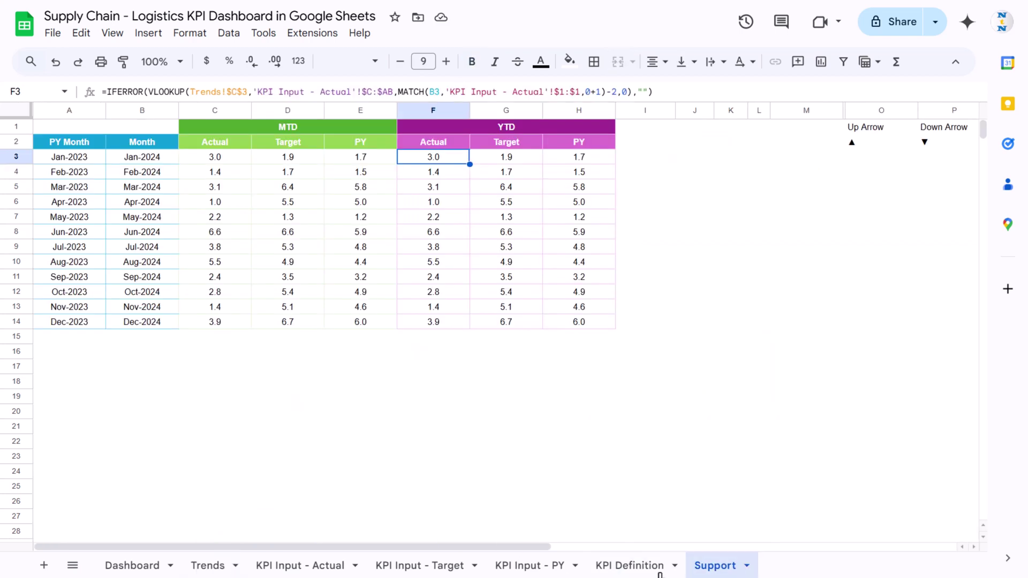
{"action": "left_click", "coordinate": [644, 571]}
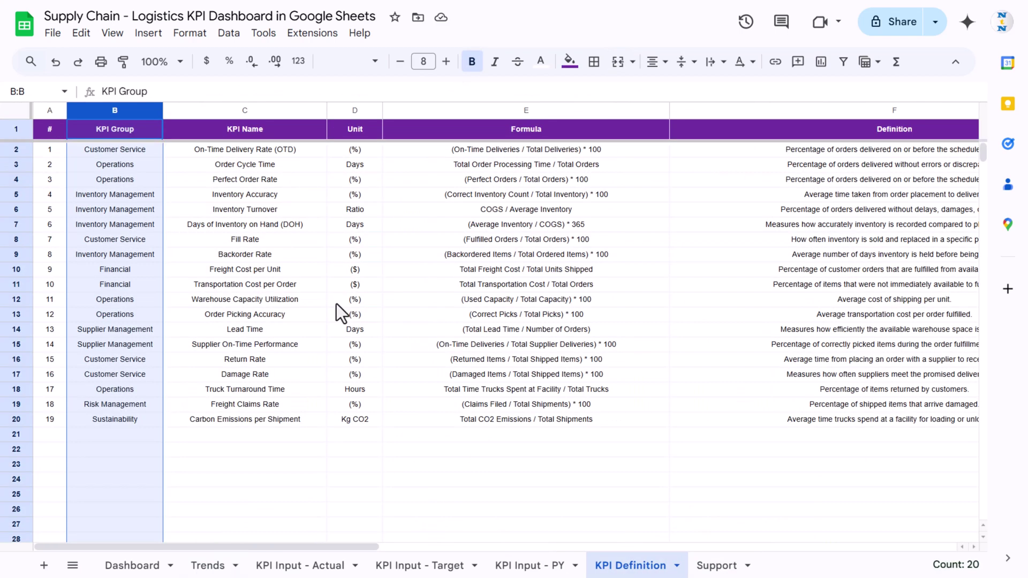
{"action": "left_click", "coordinate": [256, 107]}
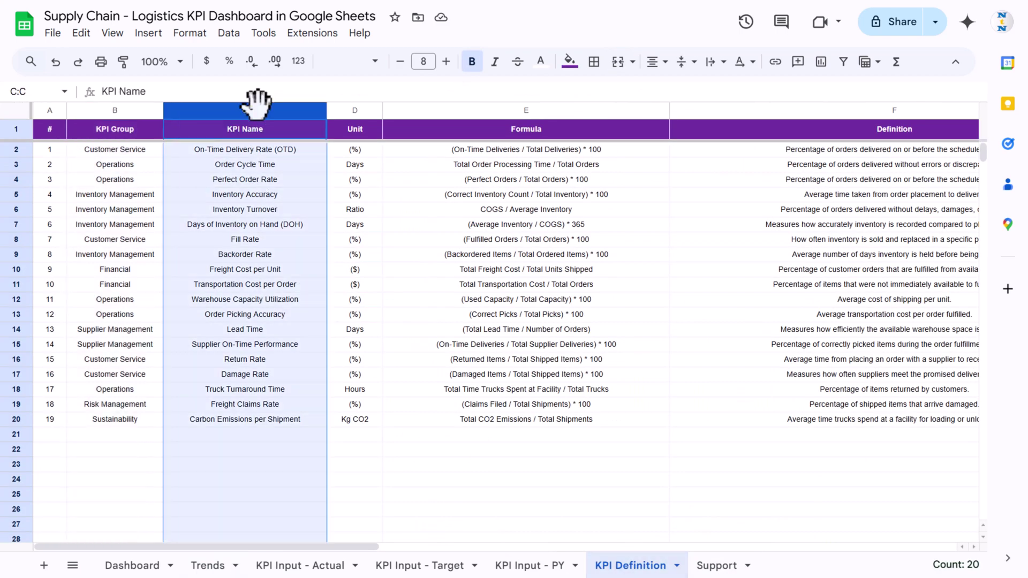
{"action": "left_click", "coordinate": [209, 567]}
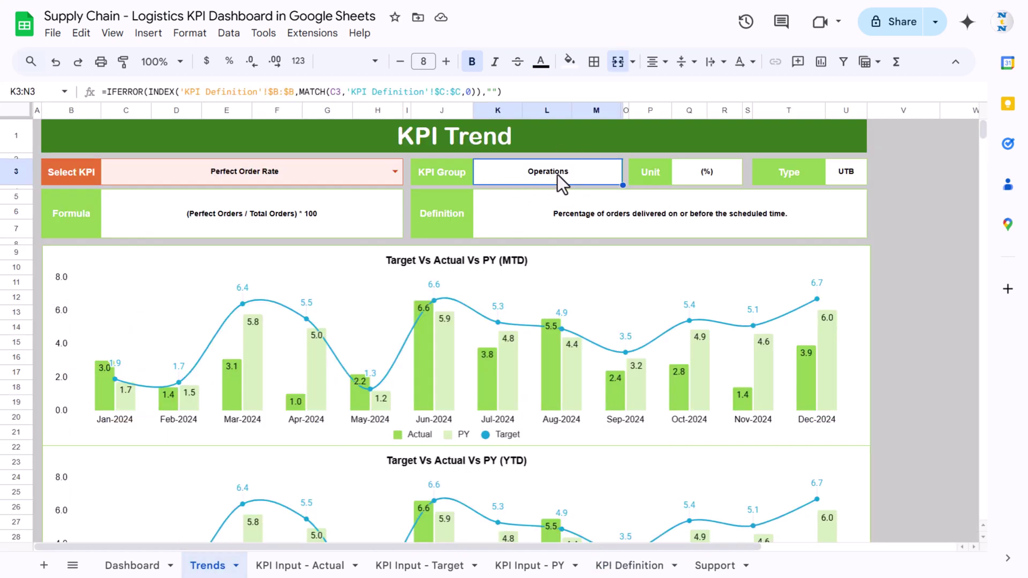
Inspect the Unit lookup formula on the Trends sheet and check the KPI Definition columns around its lookup range
{"action": "left_click", "coordinate": [724, 176]}
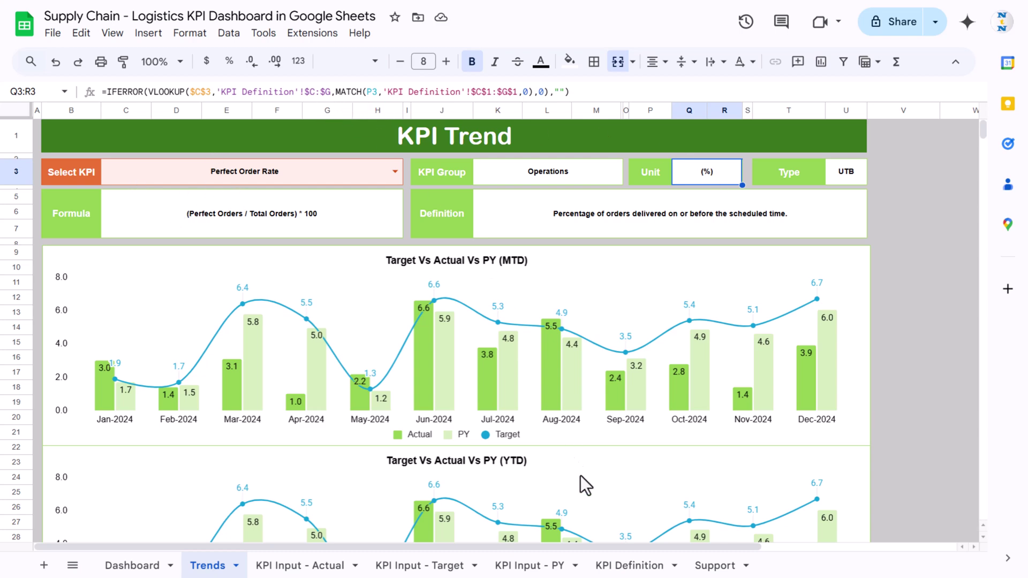
{"action": "left_click", "coordinate": [614, 569]}
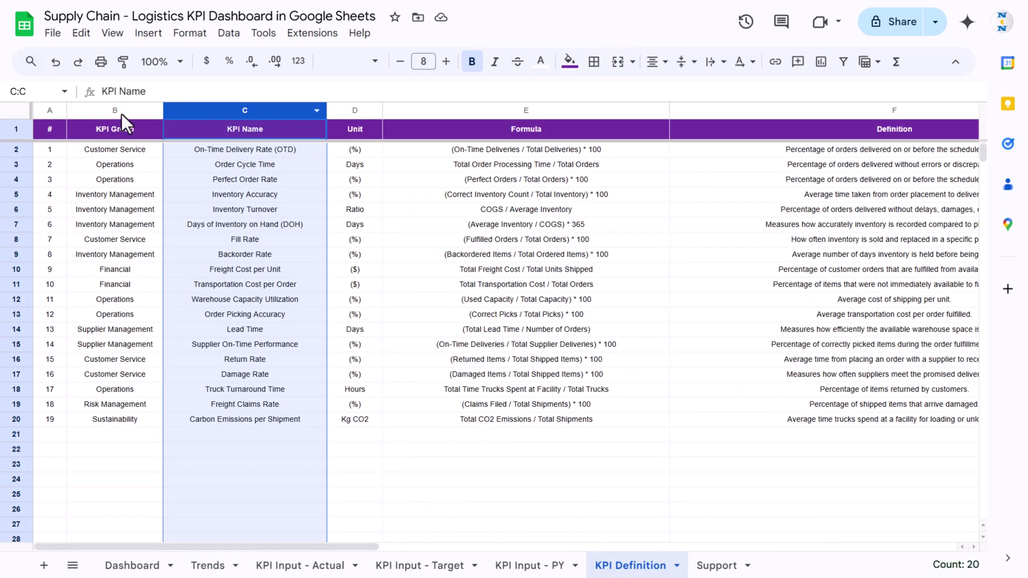
{"action": "left_click", "coordinate": [114, 110]}
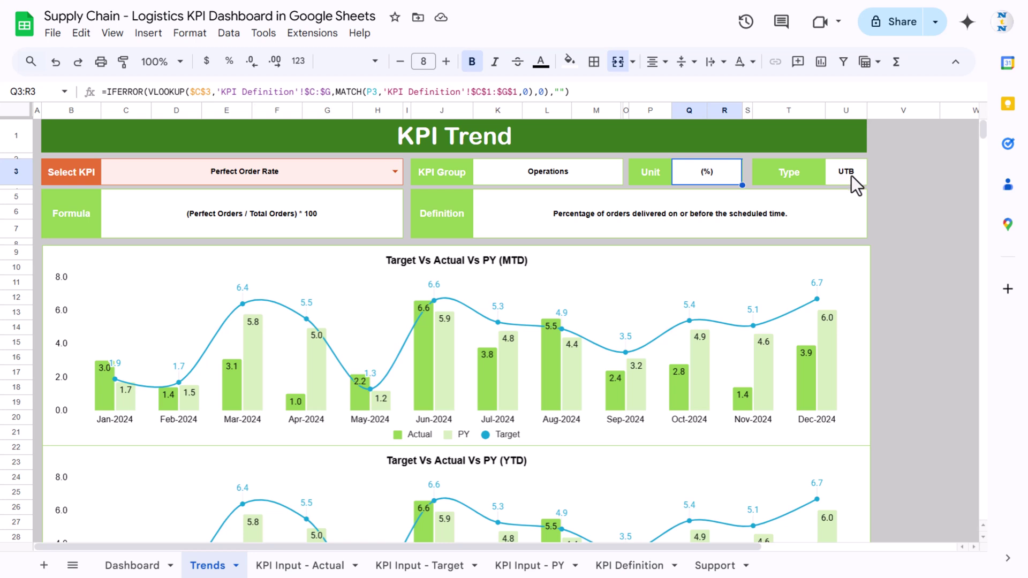
On the Trends sheet, inspect the lookup formulas behind the Type, Formula and Definition fields
{"action": "left_click", "coordinate": [852, 178]}
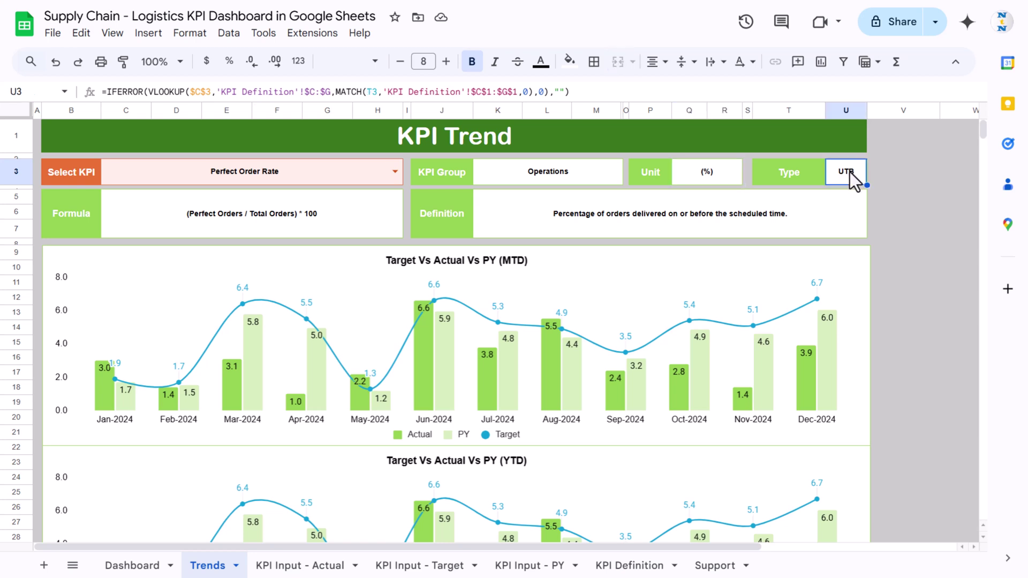
{"action": "left_click", "coordinate": [311, 220]}
{"action": "left_click", "coordinate": [537, 220]}
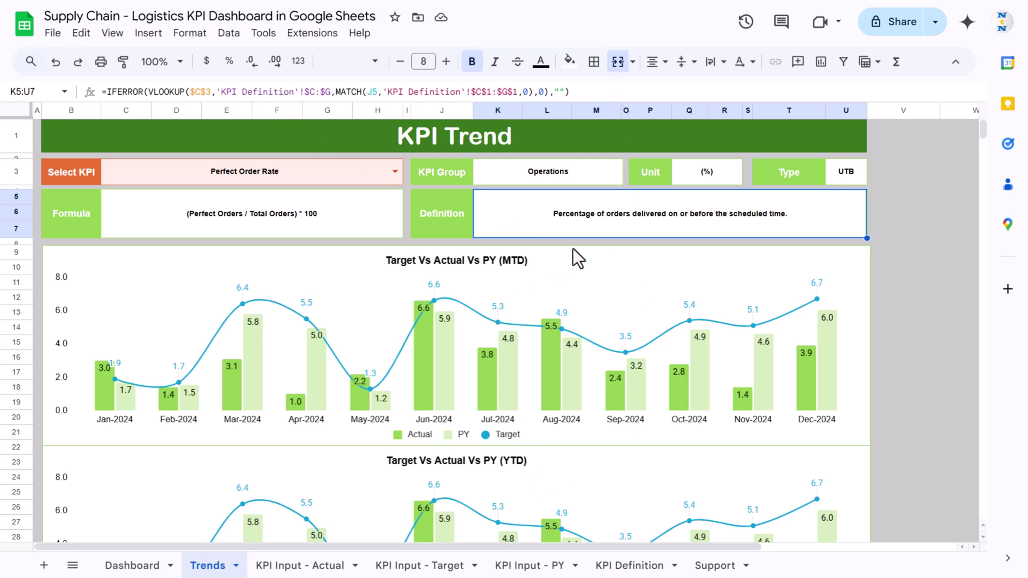
Examine the MTD and YTD Target Vs Actual Vs PY charts and their source data on the Support sheet
{"action": "left_click", "coordinate": [596, 258]}
{"action": "scroll", "coordinate": [597, 258], "scroll_direction": "down", "scroll_amount": 2}
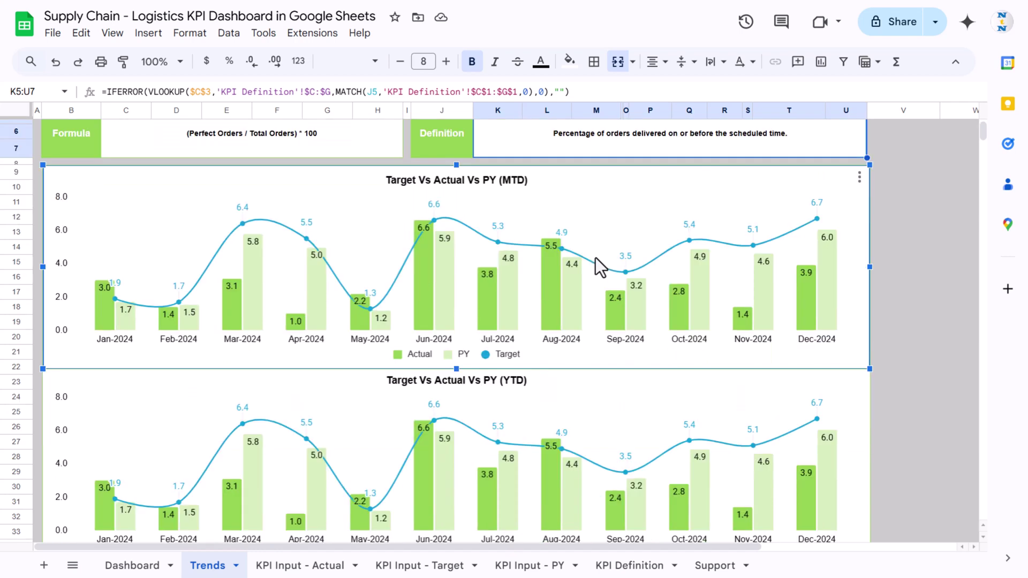
{"action": "left_click_drag", "start_coordinate": [577, 182], "coordinate": [576, 177]}
{"action": "left_click", "coordinate": [597, 387]}
{"action": "scroll", "coordinate": [594, 360], "scroll_direction": "down", "scroll_amount": 1}
{"action": "left_click_drag", "start_coordinate": [593, 365], "coordinate": [594, 376]}
{"action": "left_click", "coordinate": [716, 566]}
{"action": "left_click", "coordinate": [353, 204]}
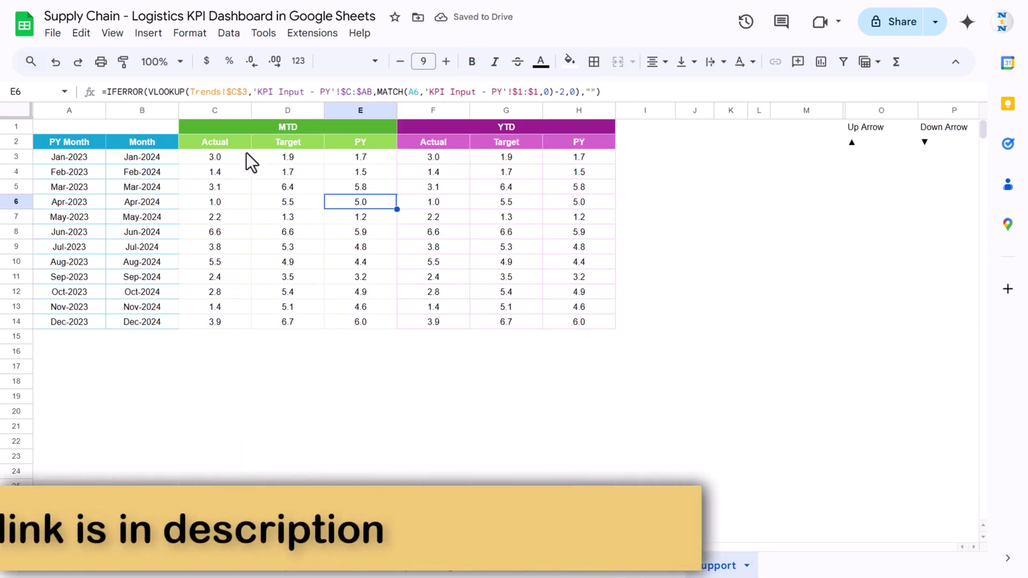
Insert a chart from the MTD Actual, Target and PY data in B2:E14 on the Support sheet
{"action": "left_click_drag", "start_coordinate": [155, 143], "coordinate": [366, 159]}
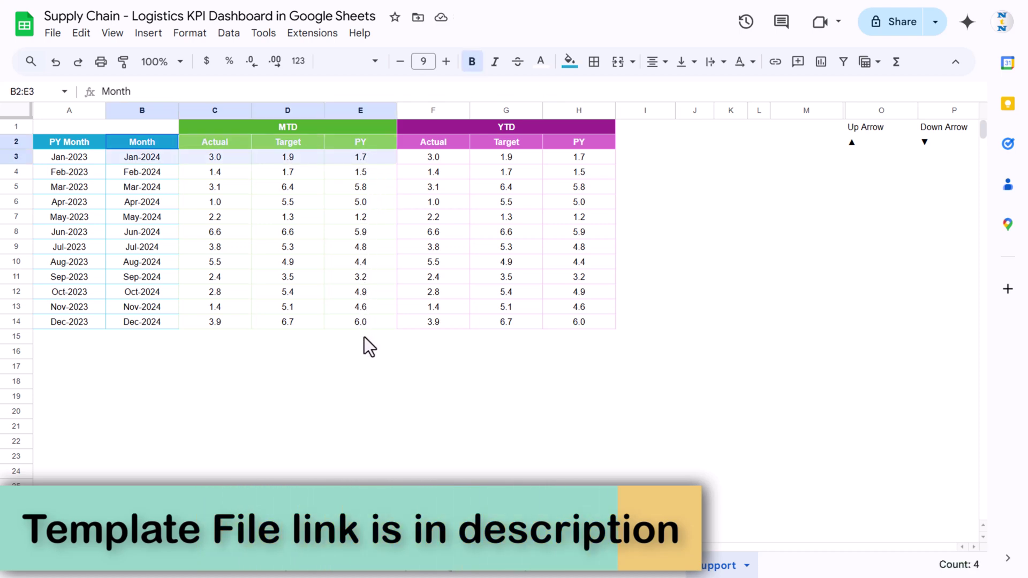
{"action": "key", "text": "shift+Down"}
{"action": "key", "text": "shift+Down"}
{"action": "key", "text": "shift+Down"}
{"action": "key", "text": "shift+Down"}
{"action": "key", "text": "shift+Down"}
{"action": "key", "text": "shift+Down"}
{"action": "key", "text": "shift+Down"}
{"action": "key", "text": "shift+Down"}
{"action": "key", "text": "shift+Down"}
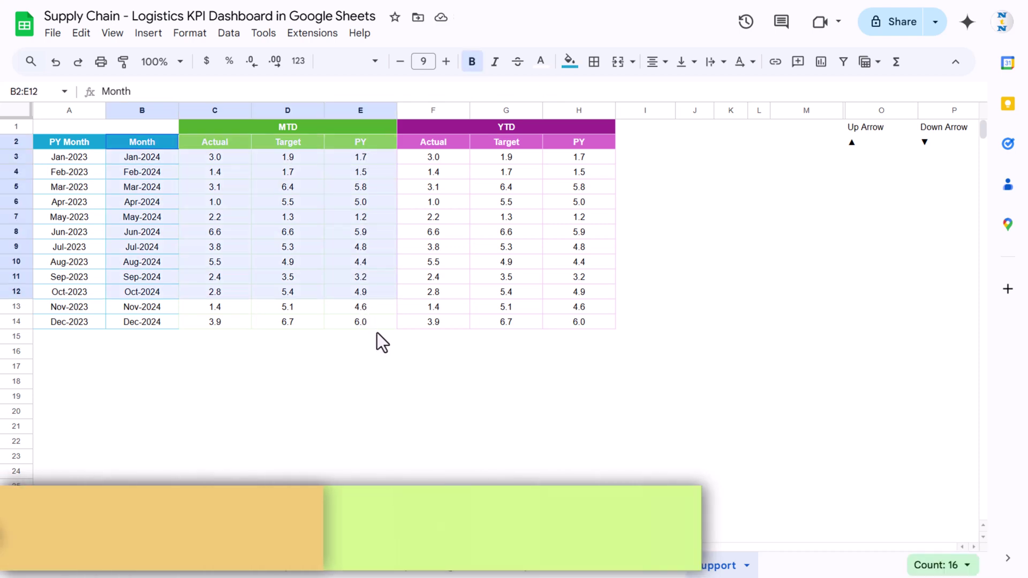
{"action": "key", "text": "shift+Down"}
{"action": "key", "text": "shift+Down"}
{"action": "key", "text": "shift+Down"}
{"action": "key", "text": "shift+Down"}
{"action": "key", "text": "shift+Up"}
{"action": "key", "text": "shift+Up"}
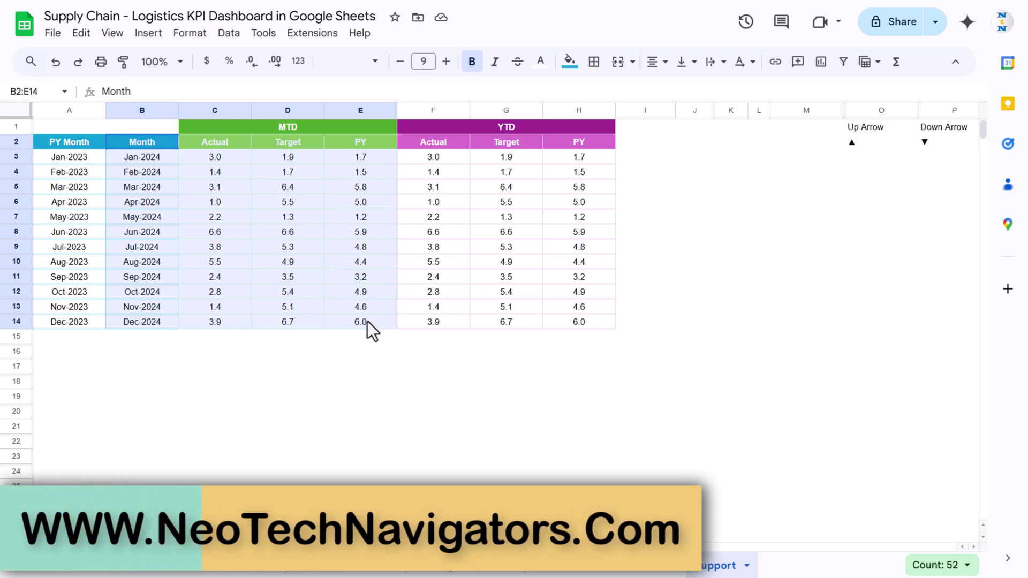
{"action": "left_click", "coordinate": [148, 34]}
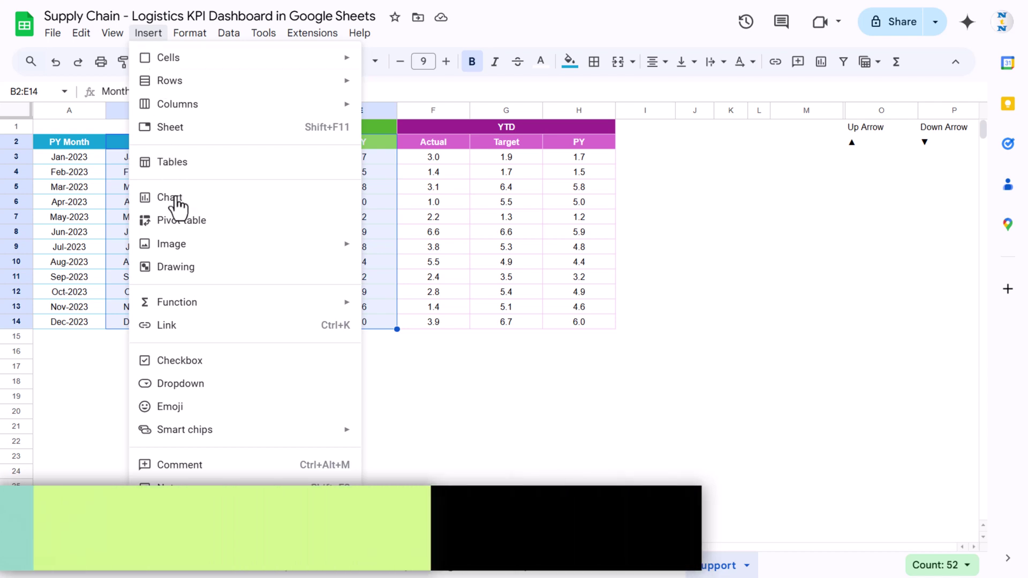
{"action": "key", "text": "Escape"}
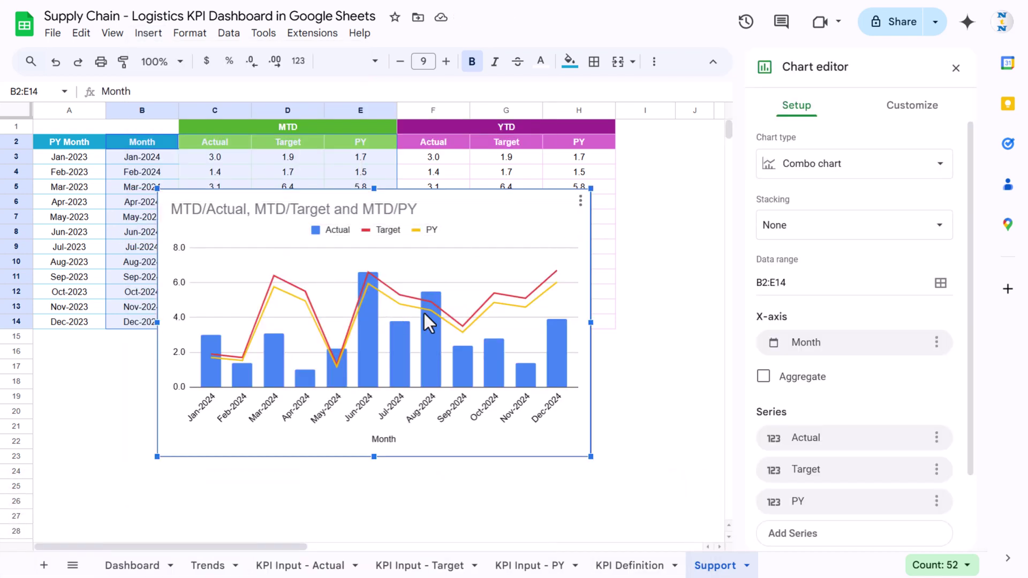
Choose the Combo chart type for the new chart and review its data range, X-axis and series setup
{"action": "left_click", "coordinate": [878, 171]}
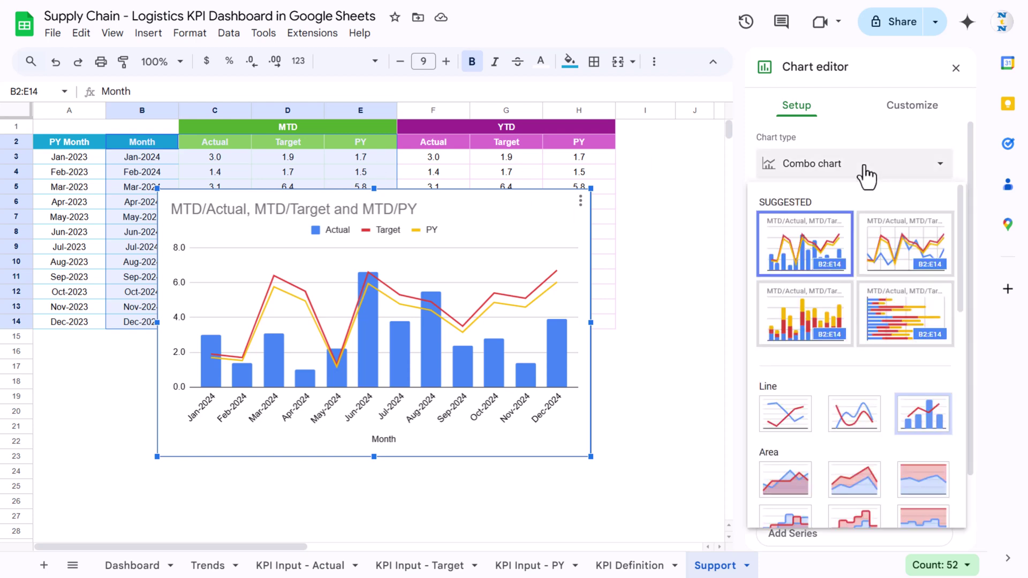
{"action": "left_click", "coordinate": [923, 413]}
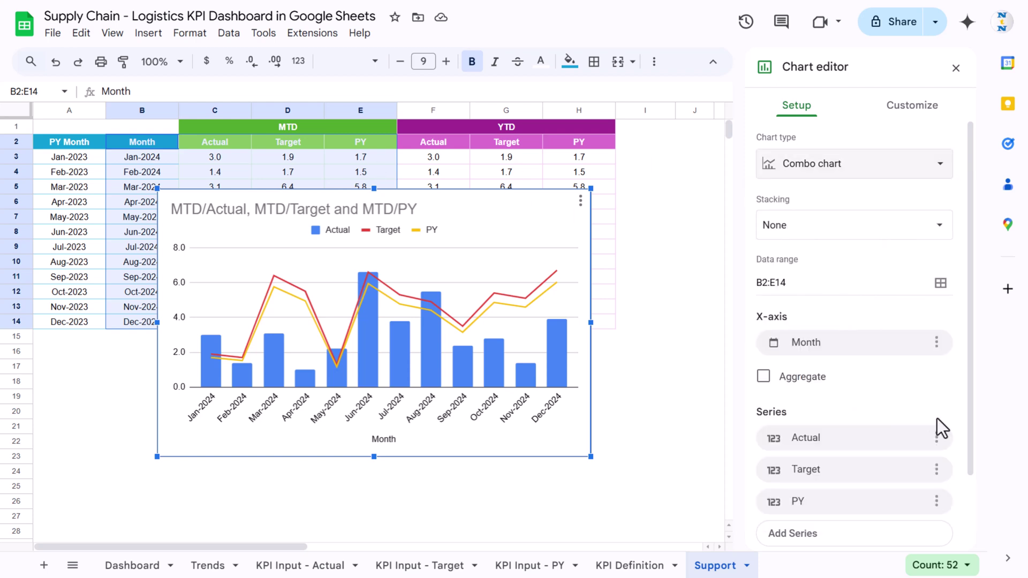
{"action": "scroll", "coordinate": [907, 355], "scroll_direction": "down", "scroll_amount": 2}
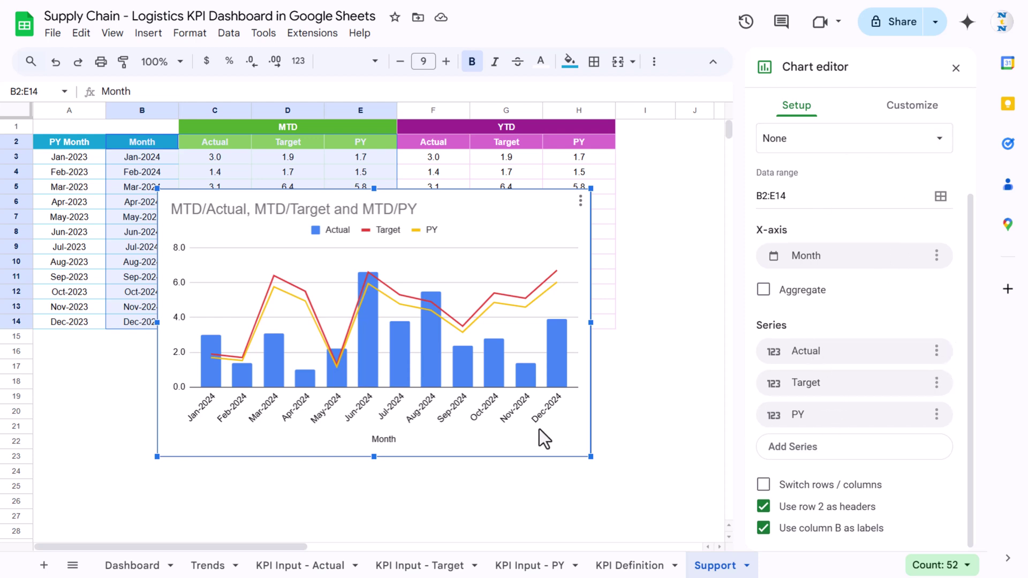
Customize the Actual series with the same light green custom color for both its column outline and its fill
{"action": "left_click", "coordinate": [911, 106]}
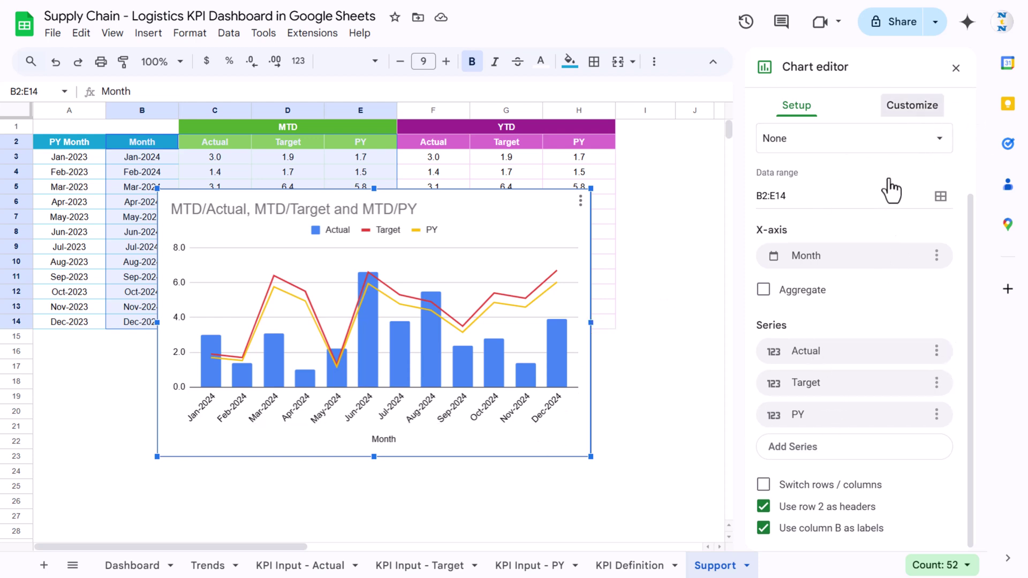
{"action": "left_click", "coordinate": [802, 229]}
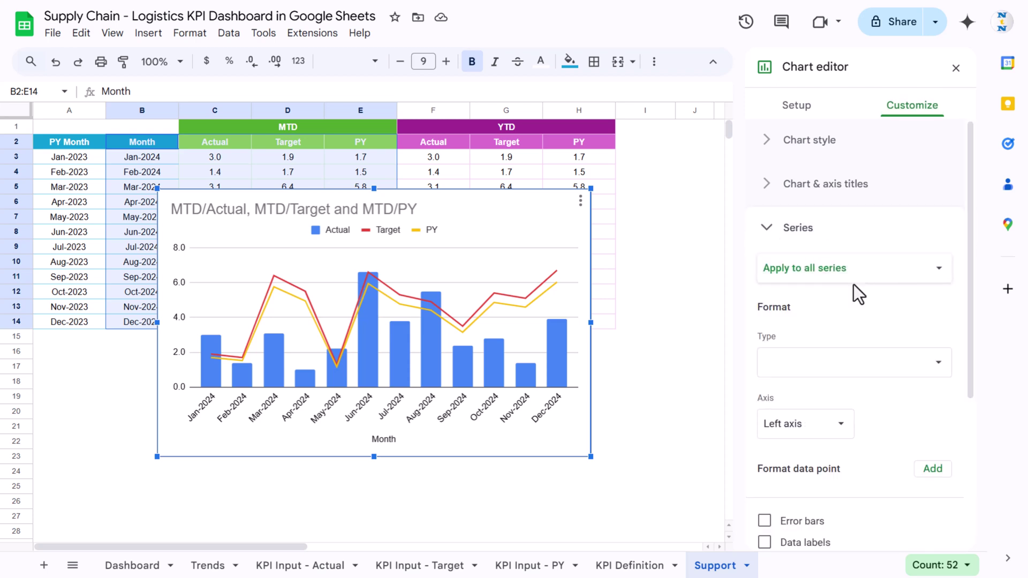
{"action": "scroll", "coordinate": [853, 284], "scroll_direction": "down", "scroll_amount": 3}
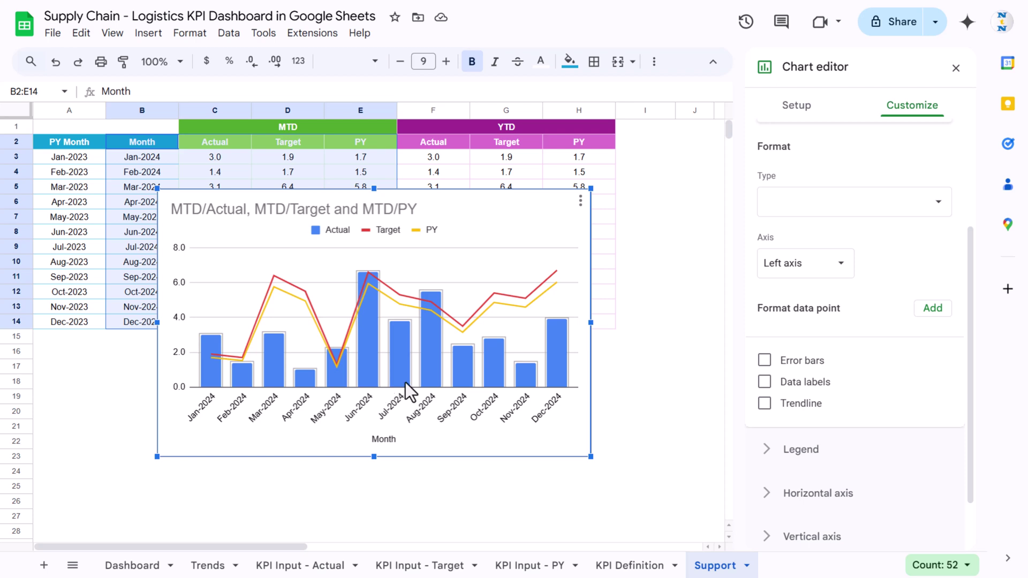
{"action": "scroll", "coordinate": [882, 307], "scroll_direction": "up", "scroll_amount": 3}
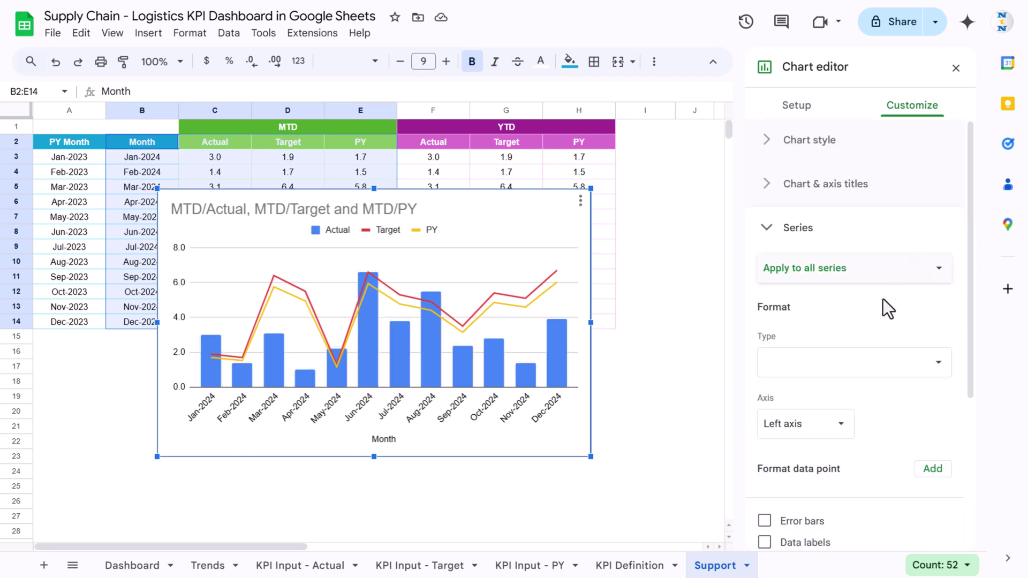
{"action": "left_click", "coordinate": [866, 274]}
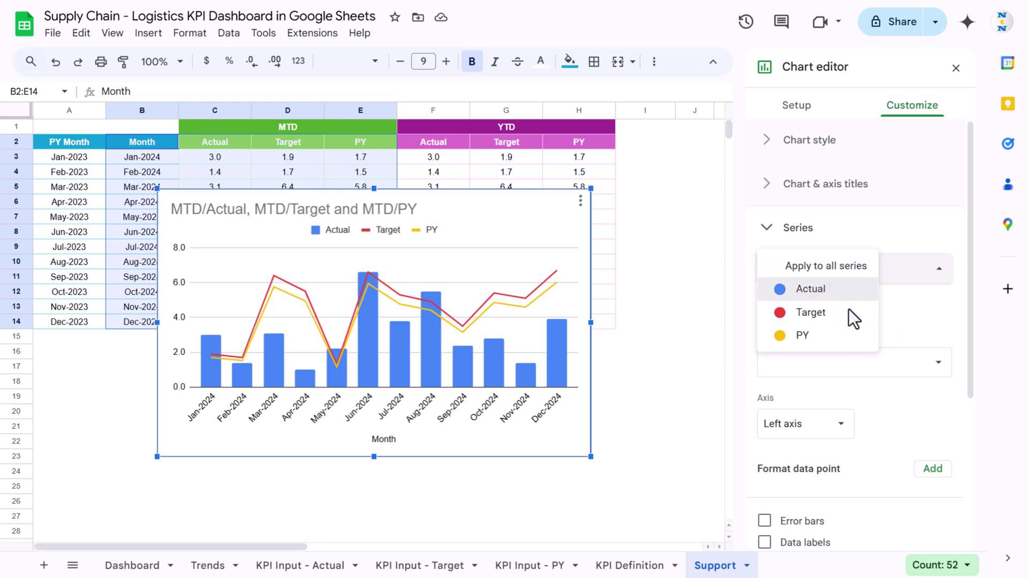
{"action": "left_click", "coordinate": [782, 289]}
{"action": "scroll", "coordinate": [867, 314], "scroll_direction": "down", "scroll_amount": 1}
{"action": "scroll", "coordinate": [864, 314], "scroll_direction": "down", "scroll_amount": 2}
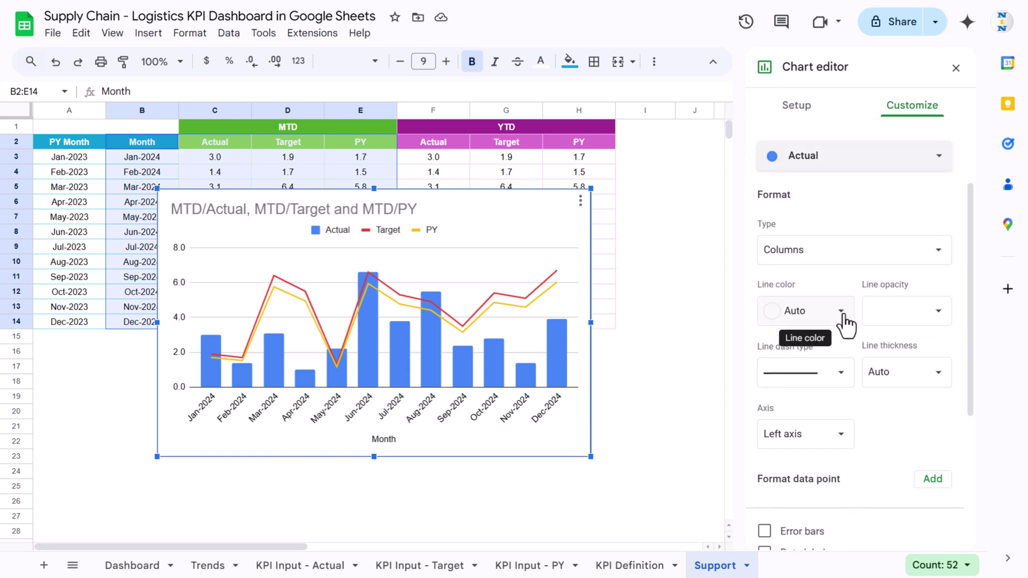
{"action": "left_click", "coordinate": [841, 311]}
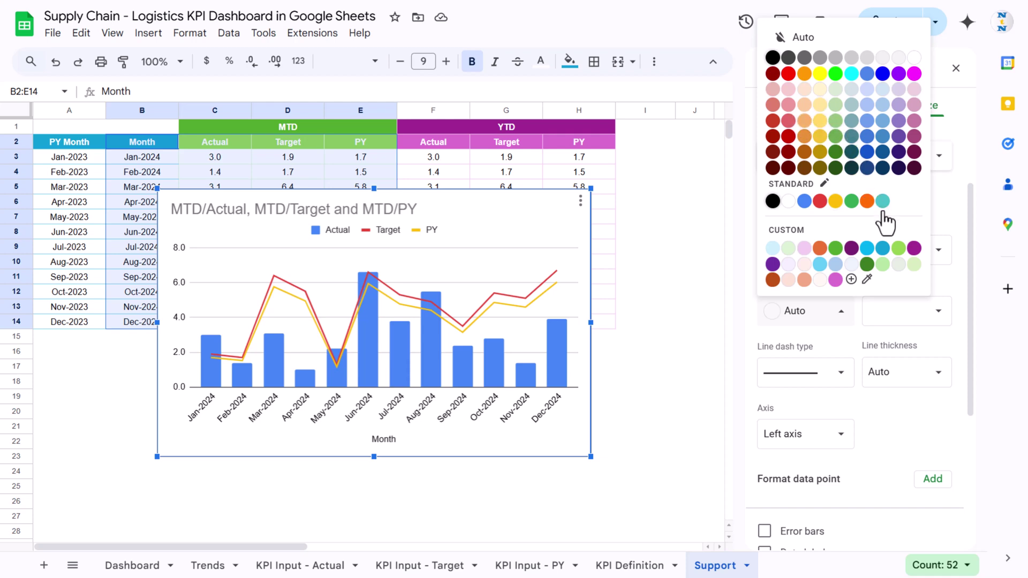
{"action": "left_click", "coordinate": [899, 248]}
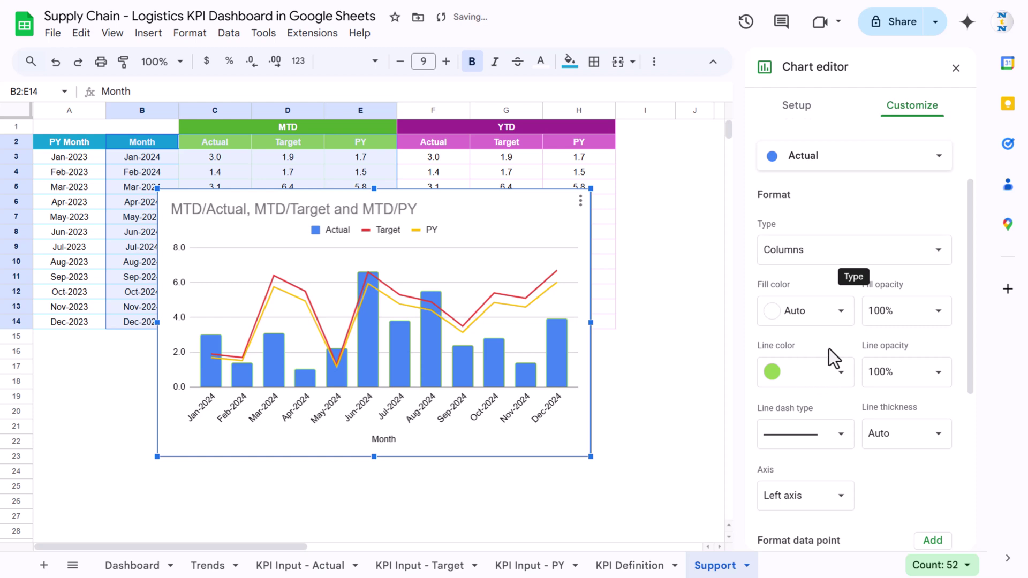
{"action": "left_click", "coordinate": [836, 316]}
{"action": "left_click", "coordinate": [898, 249]}
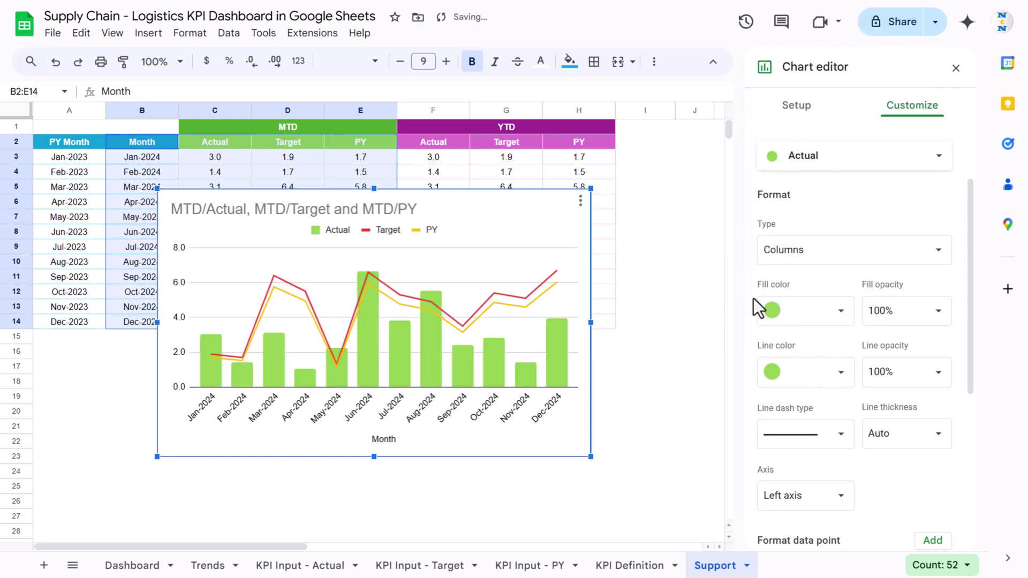
Change the PY series type to Columns and give it a pale green custom fill color
{"action": "left_click", "coordinate": [836, 167]}
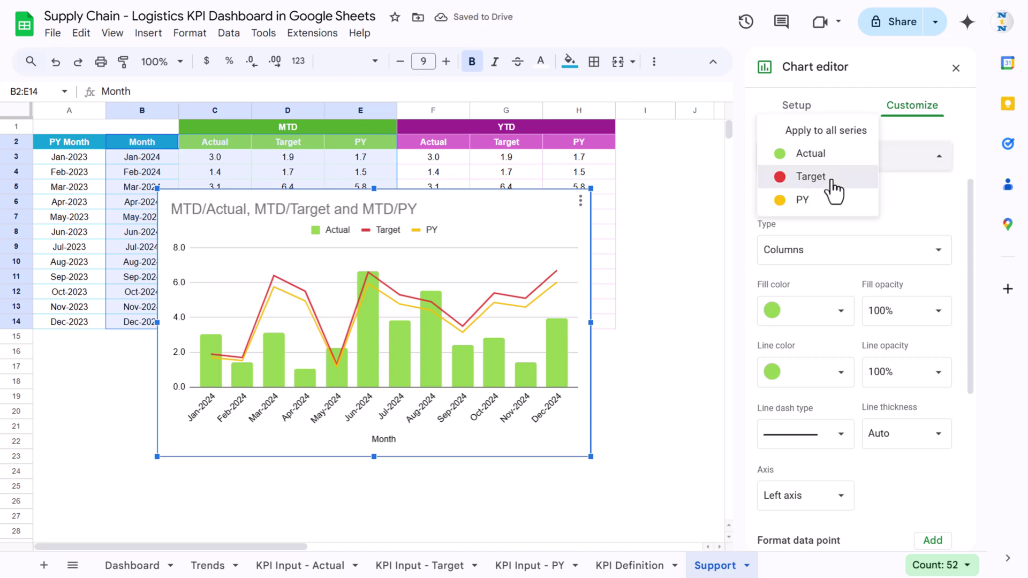
{"action": "left_click", "coordinate": [831, 182]}
{"action": "left_click", "coordinate": [831, 178]}
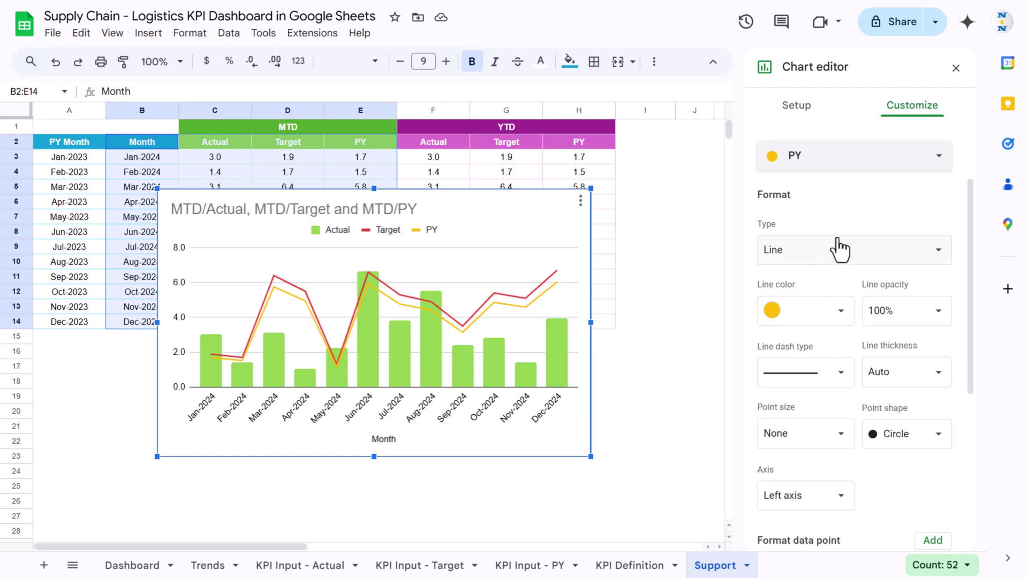
{"action": "left_click", "coordinate": [839, 317]}
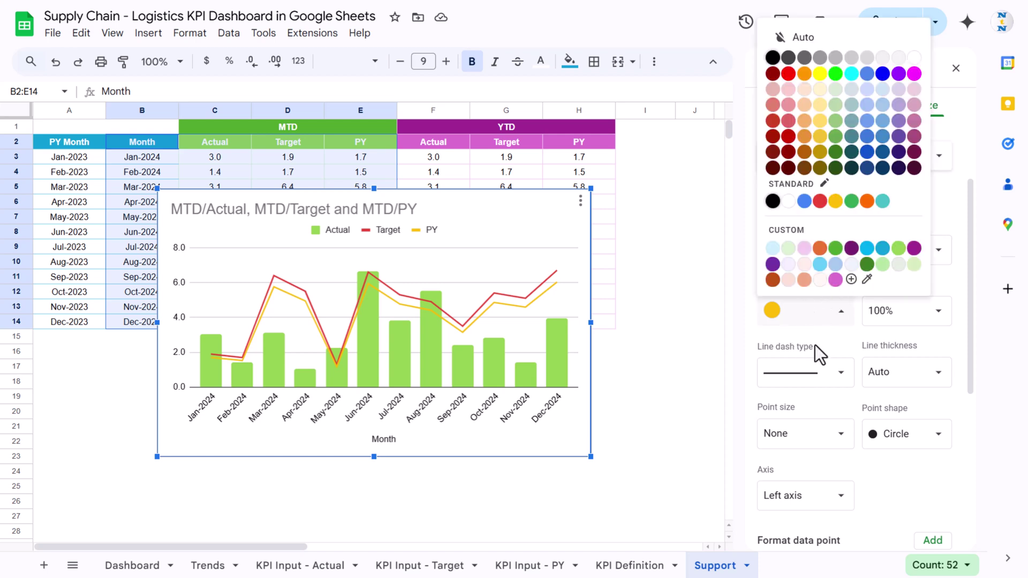
{"action": "left_click", "coordinate": [819, 340]}
{"action": "left_click", "coordinate": [822, 260]}
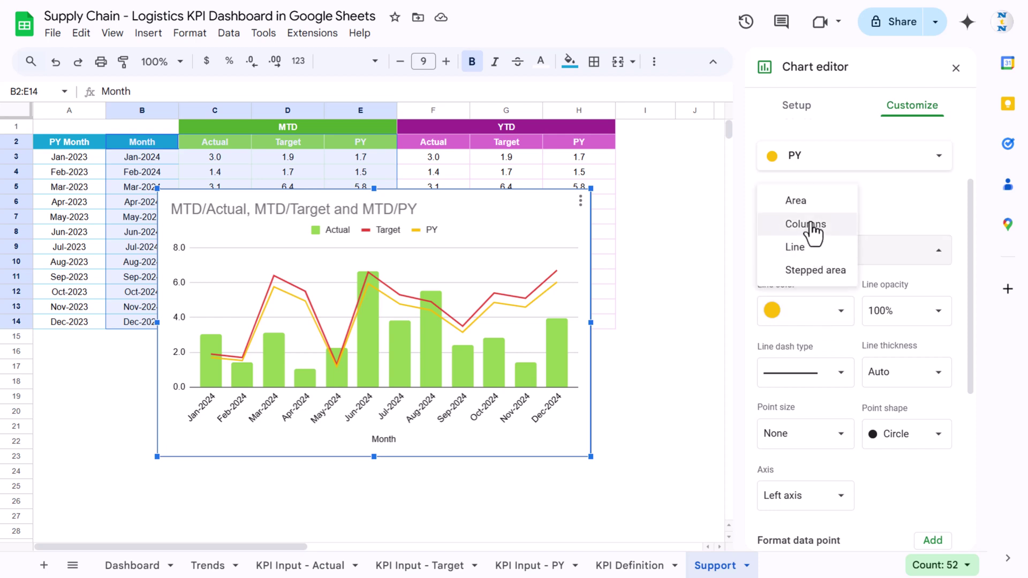
{"action": "left_click", "coordinate": [849, 236]}
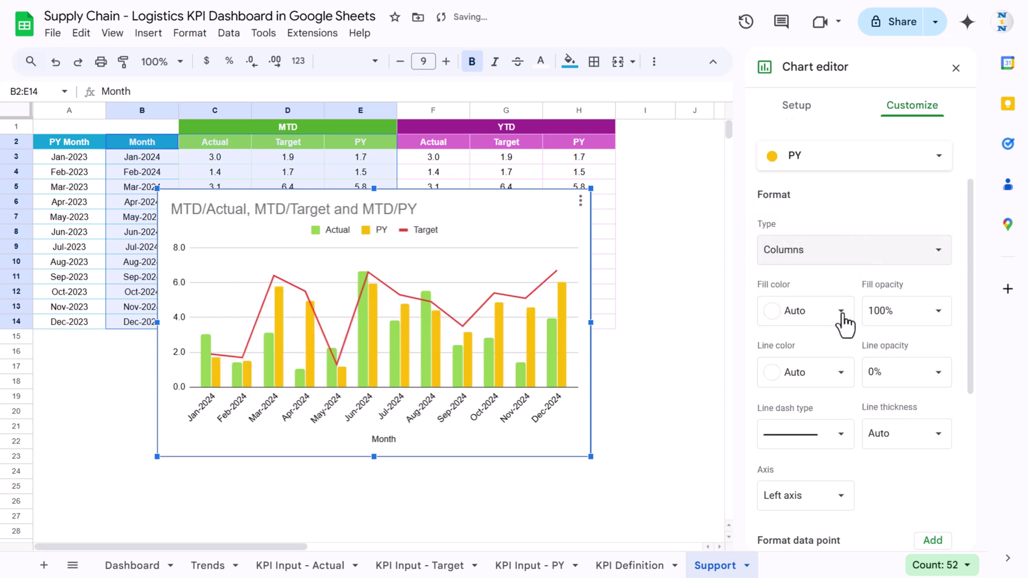
{"action": "left_click", "coordinate": [843, 317]}
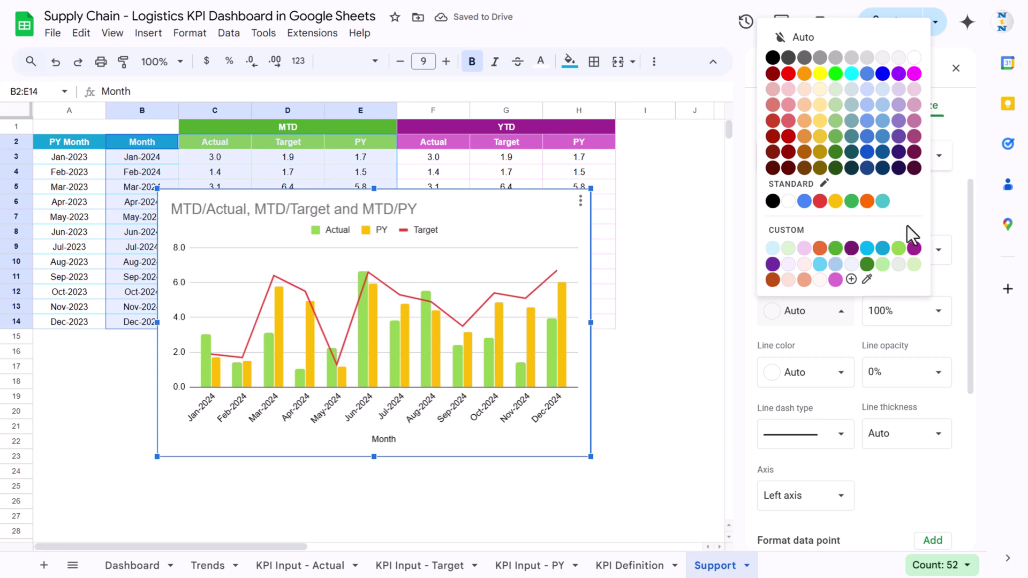
{"action": "left_click", "coordinate": [913, 265]}
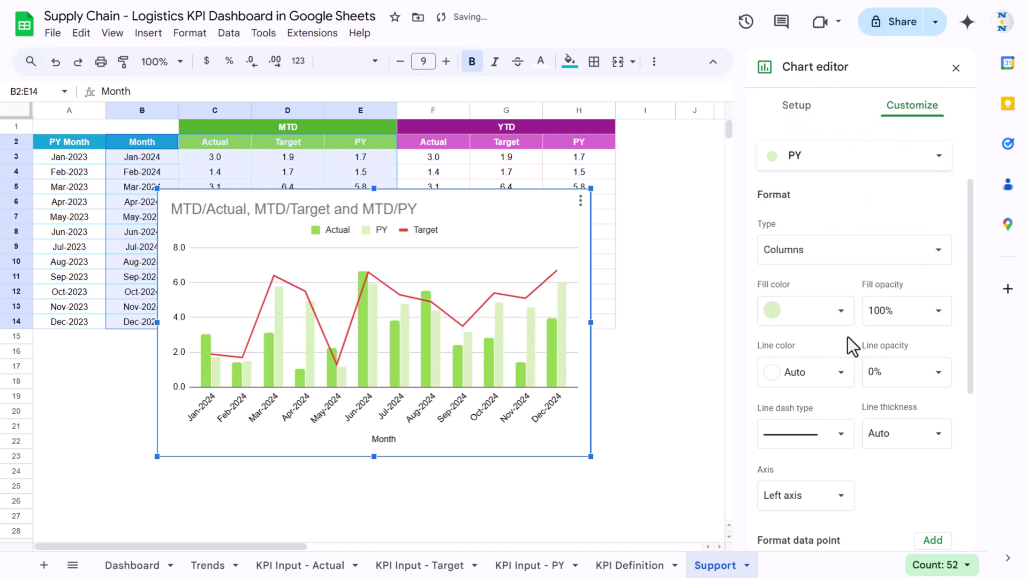
Set the Target series' line color to the custom blue and its point size to 7px
{"action": "left_click", "coordinate": [840, 170]}
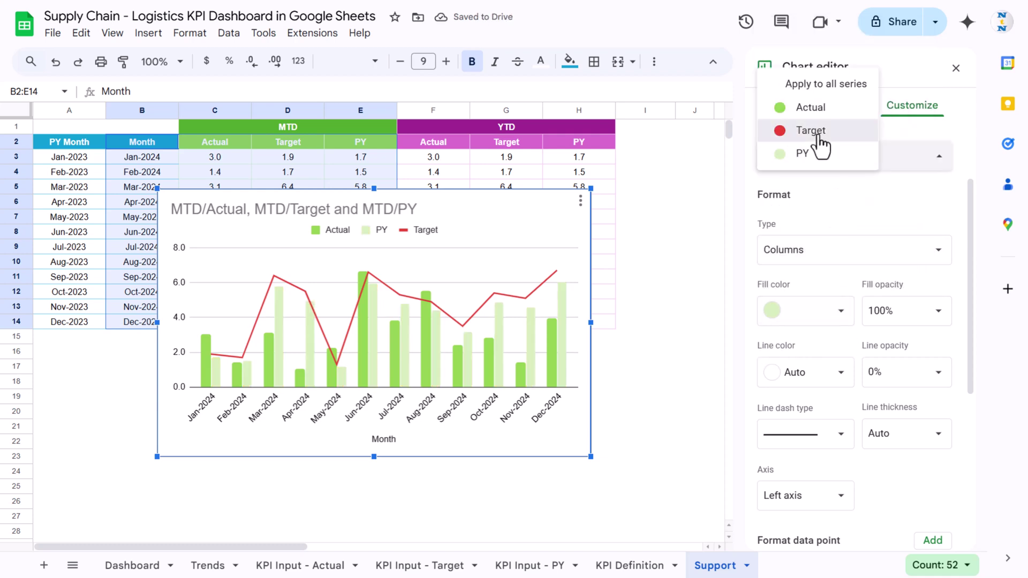
{"action": "key", "text": "Return"}
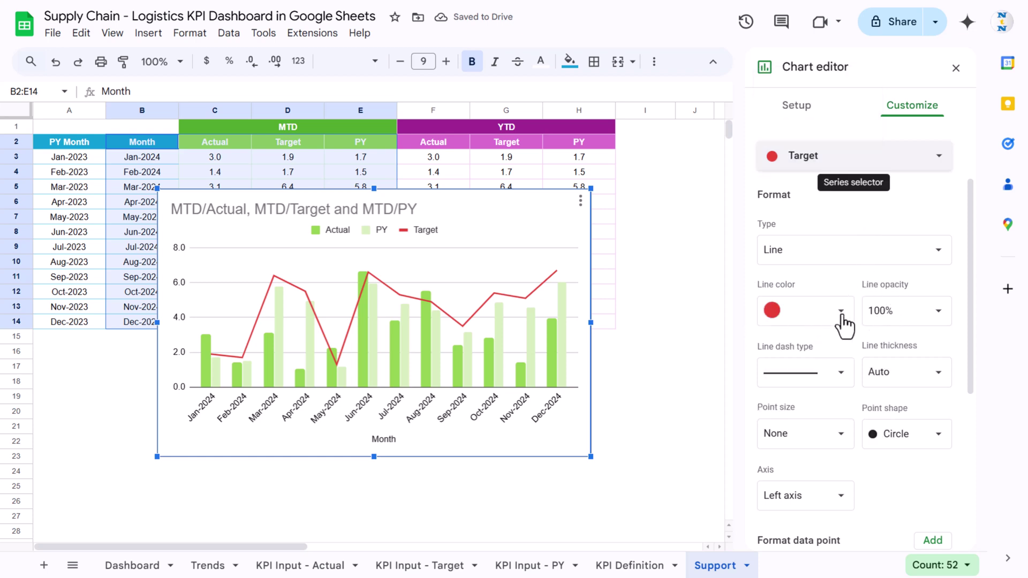
{"action": "left_click", "coordinate": [824, 322]}
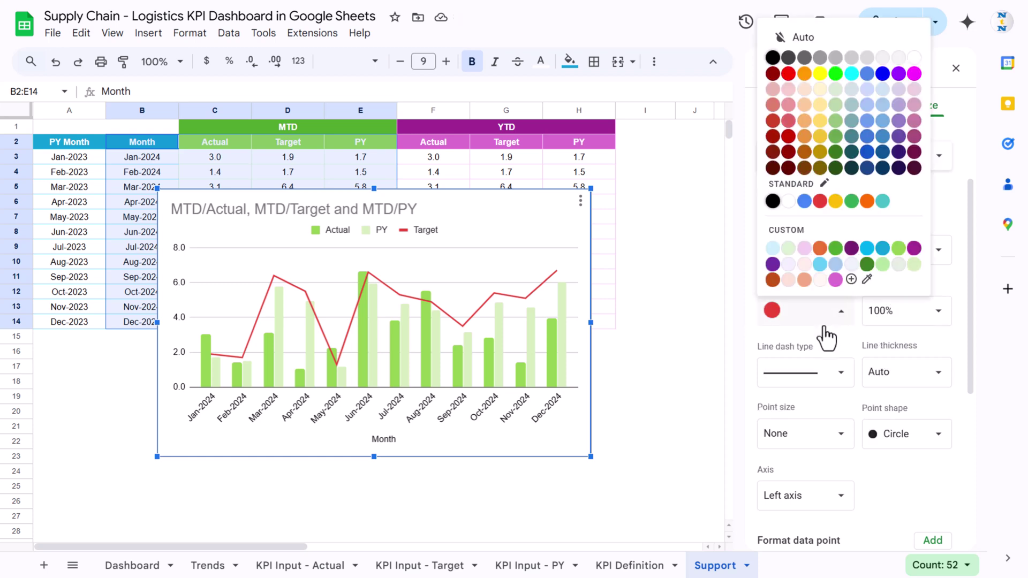
{"action": "left_click", "coordinate": [882, 248]}
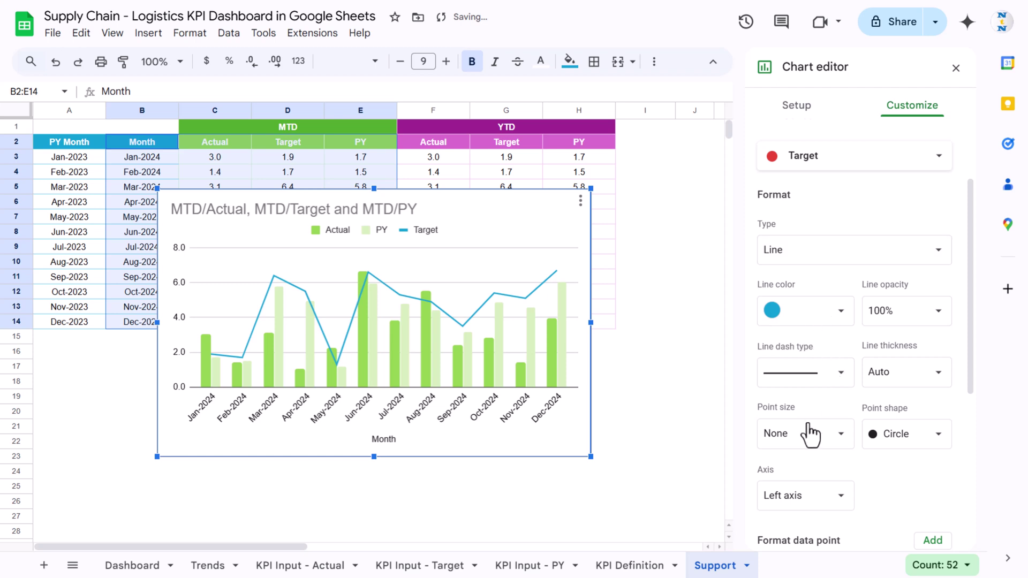
{"action": "scroll", "coordinate": [815, 420], "scroll_direction": "down", "scroll_amount": 3}
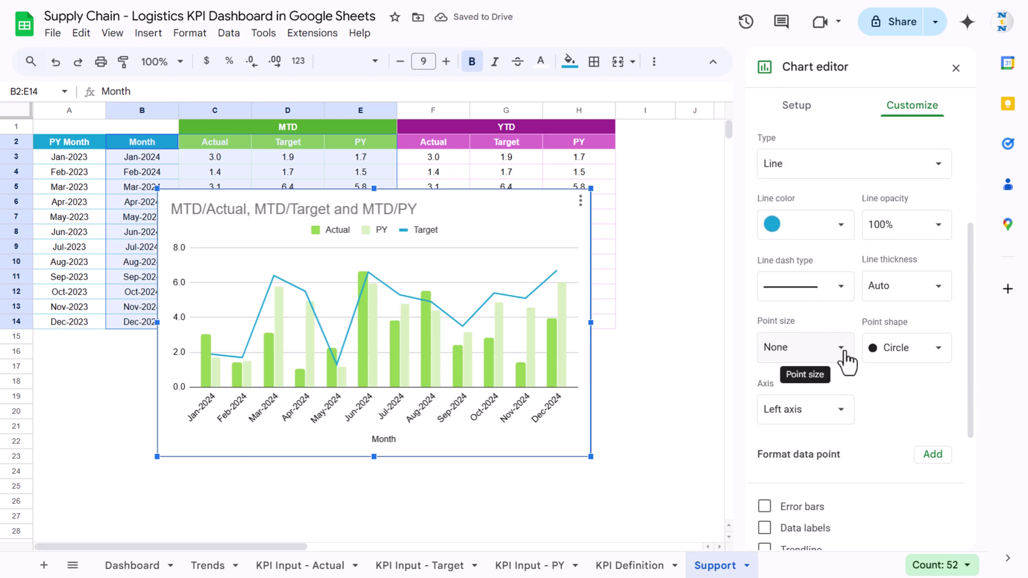
{"action": "left_click", "coordinate": [840, 348]}
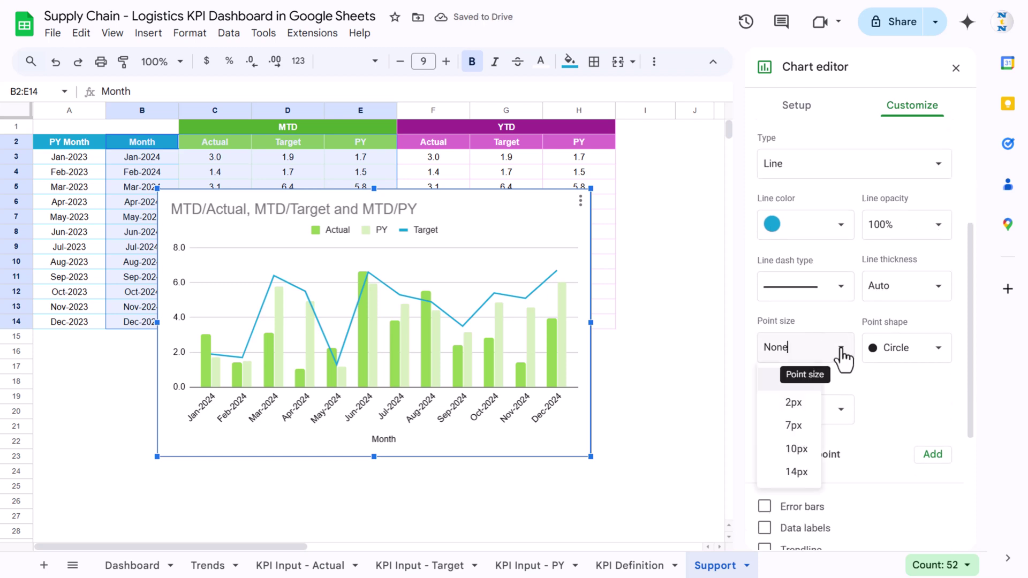
{"action": "left_click", "coordinate": [803, 431]}
Enable the Smooth chart style for the line and widen the chart to the right, past column H
{"action": "scroll", "coordinate": [899, 186], "scroll_direction": "up", "scroll_amount": 5}
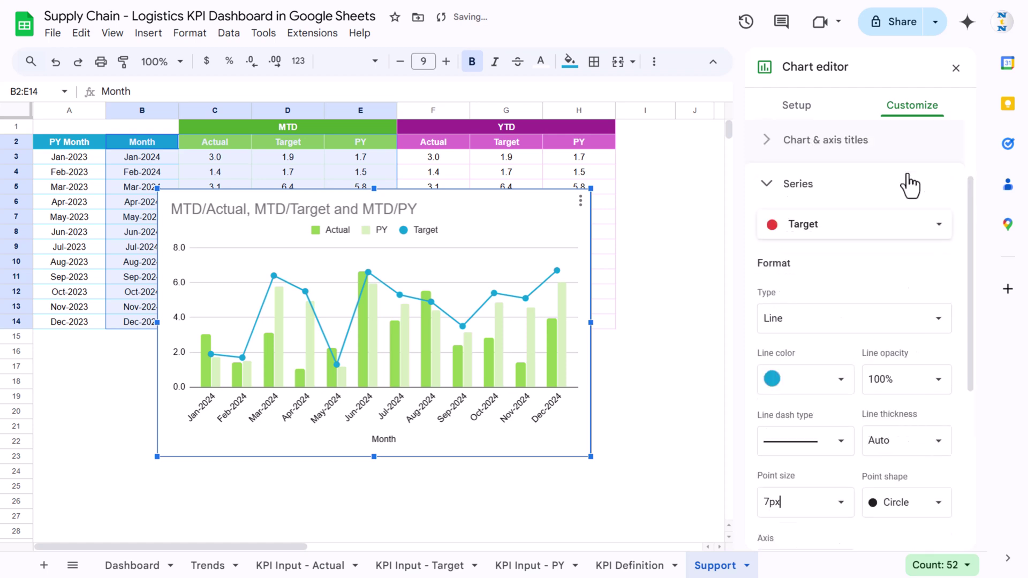
{"action": "left_click", "coordinate": [810, 155]}
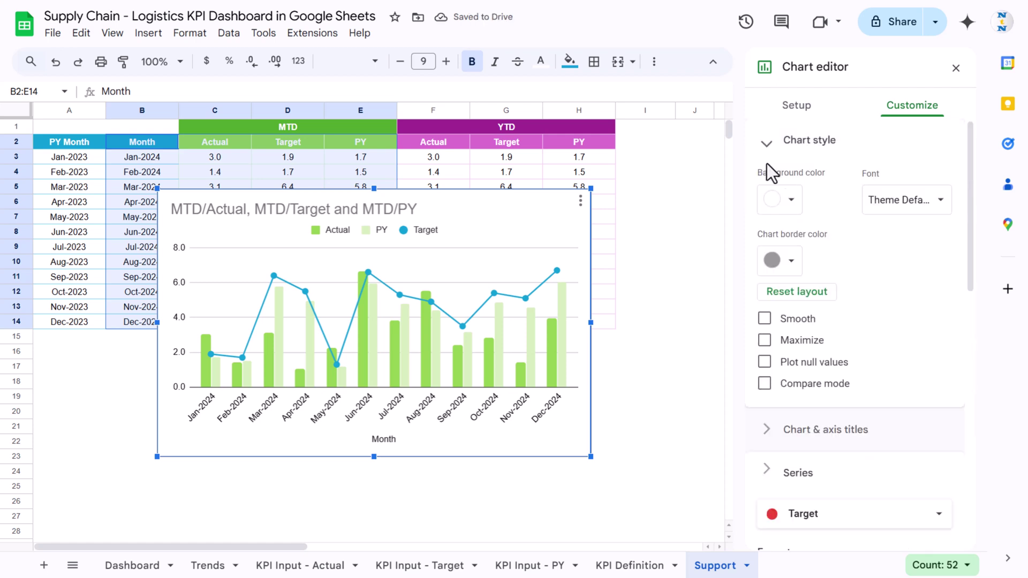
{"action": "left_click", "coordinate": [764, 319]}
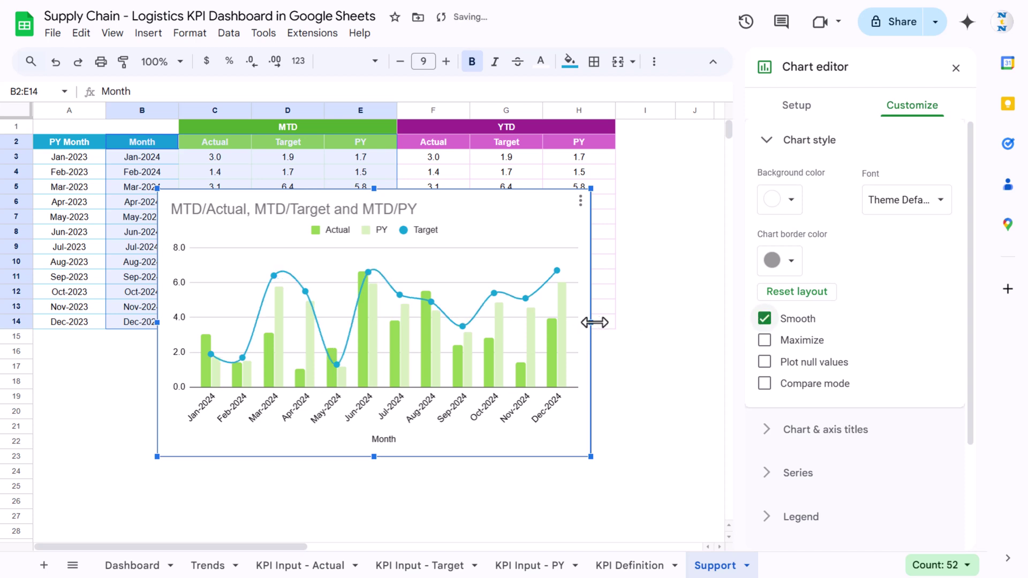
{"action": "left_click_drag", "start_coordinate": [591, 323], "coordinate": [673, 322]}
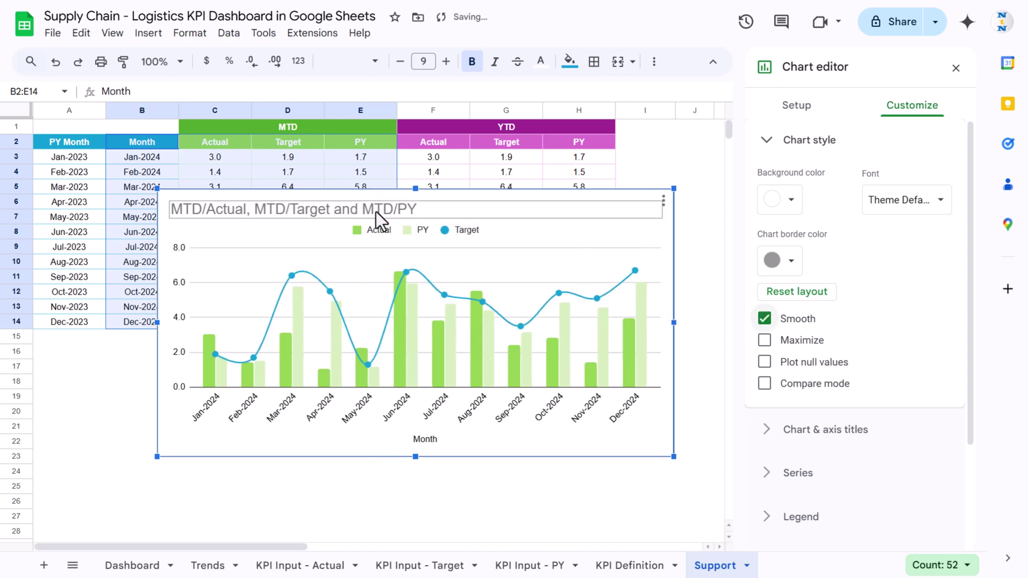
Copy the finished combo chart from the Support sheet and select an empty cell in column V beside the Trends charts
{"action": "left_click", "coordinate": [663, 201]}
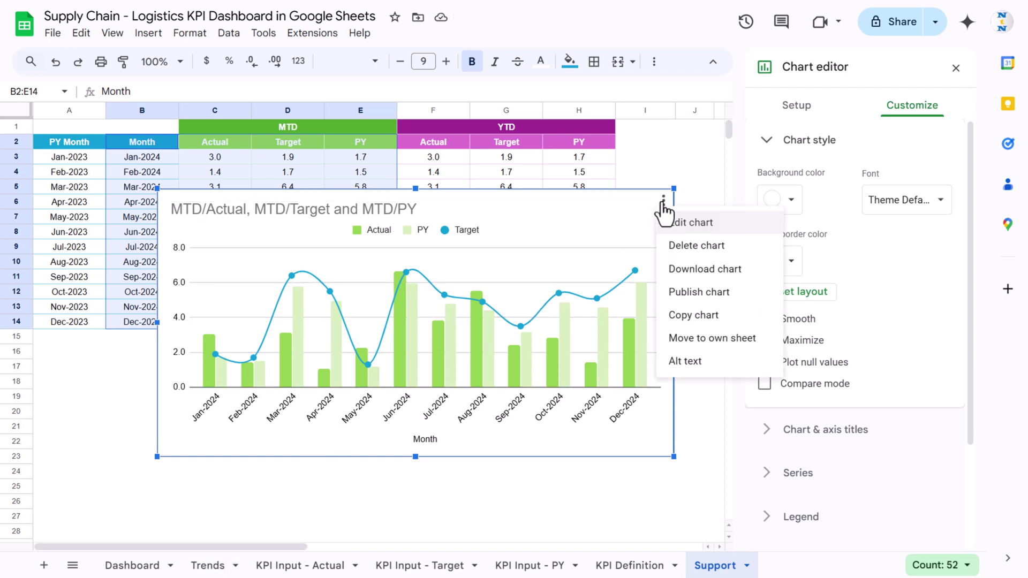
{"action": "left_click", "coordinate": [696, 317]}
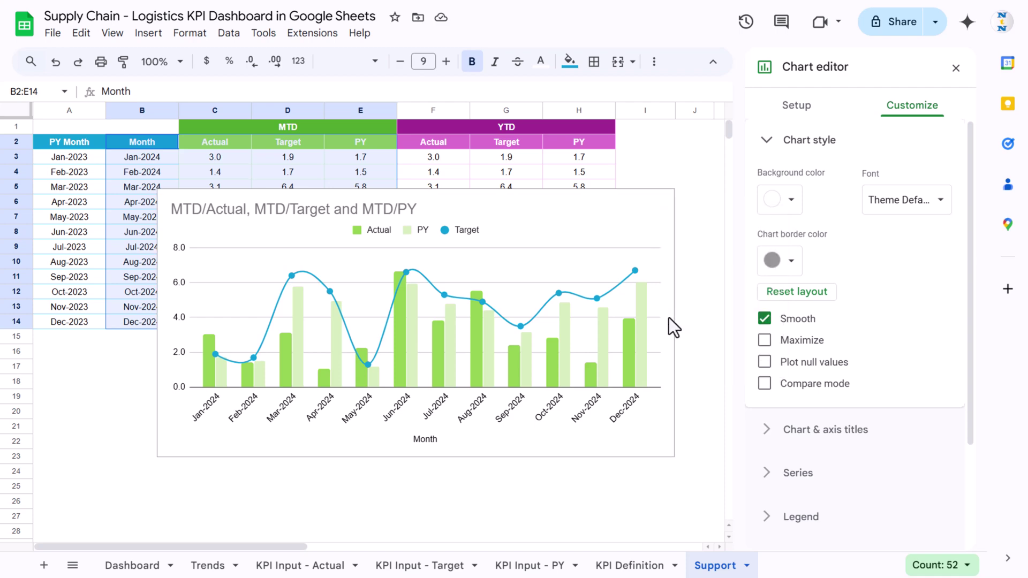
{"action": "left_click", "coordinate": [203, 568]}
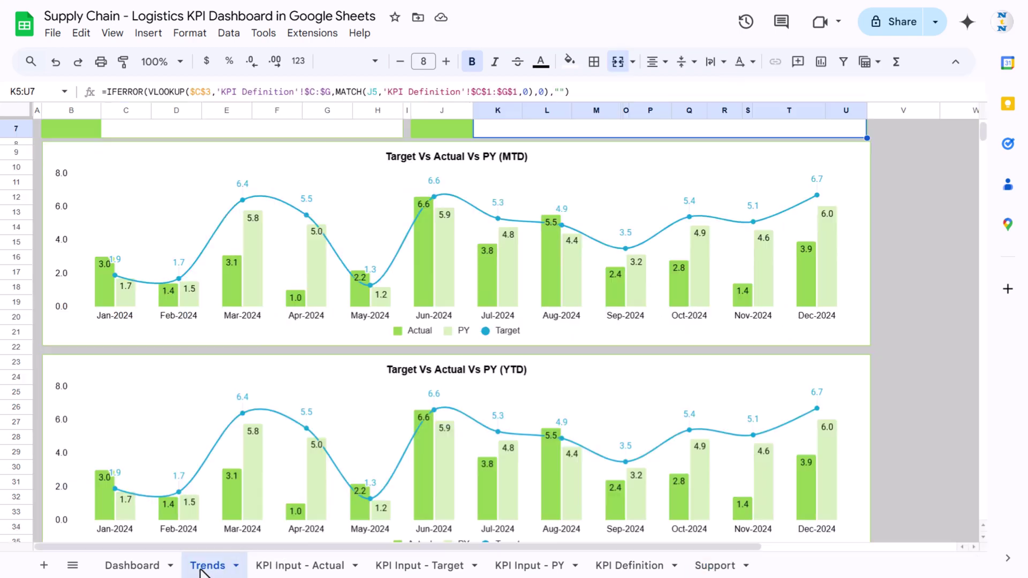
{"action": "left_click", "coordinate": [896, 287]}
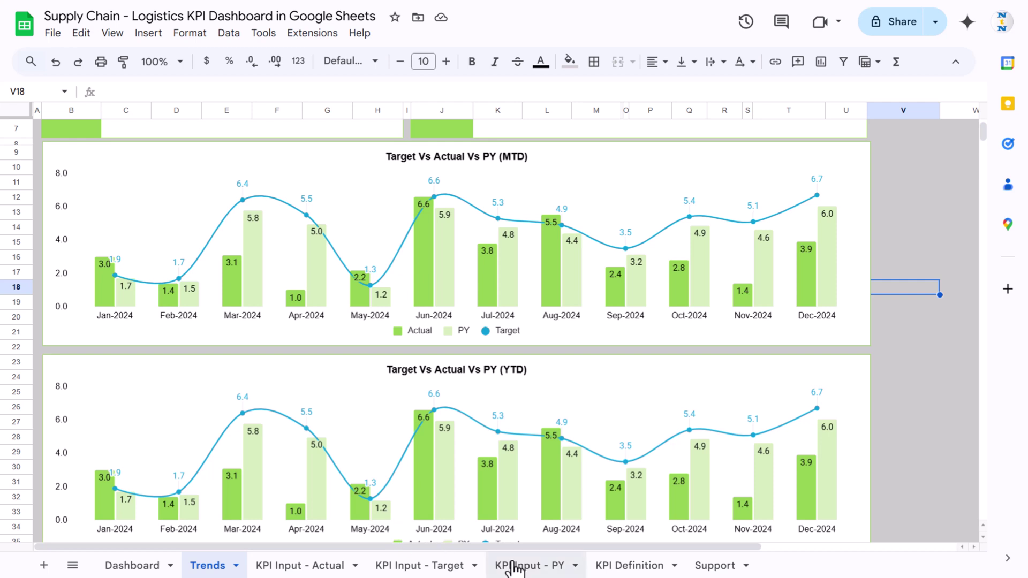
Delete the demonstration chart from the Support sheet and select the first YTD Actual cell, F3
{"action": "left_click", "coordinate": [715, 566]}
{"action": "left_click", "coordinate": [480, 199]}
{"action": "key", "text": "Delete"}
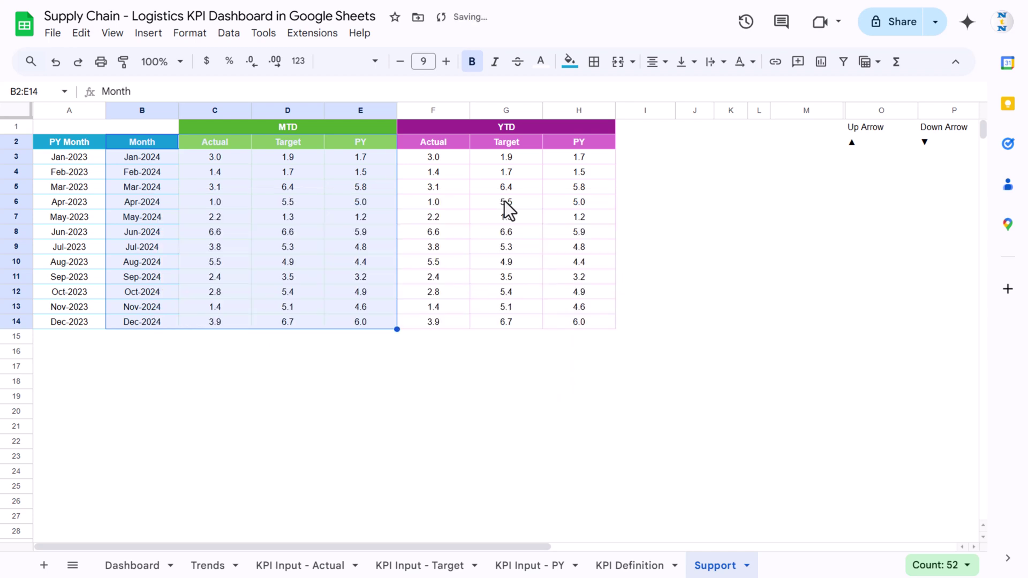
{"action": "left_click", "coordinate": [294, 173]}
{"action": "left_click", "coordinate": [456, 156]}
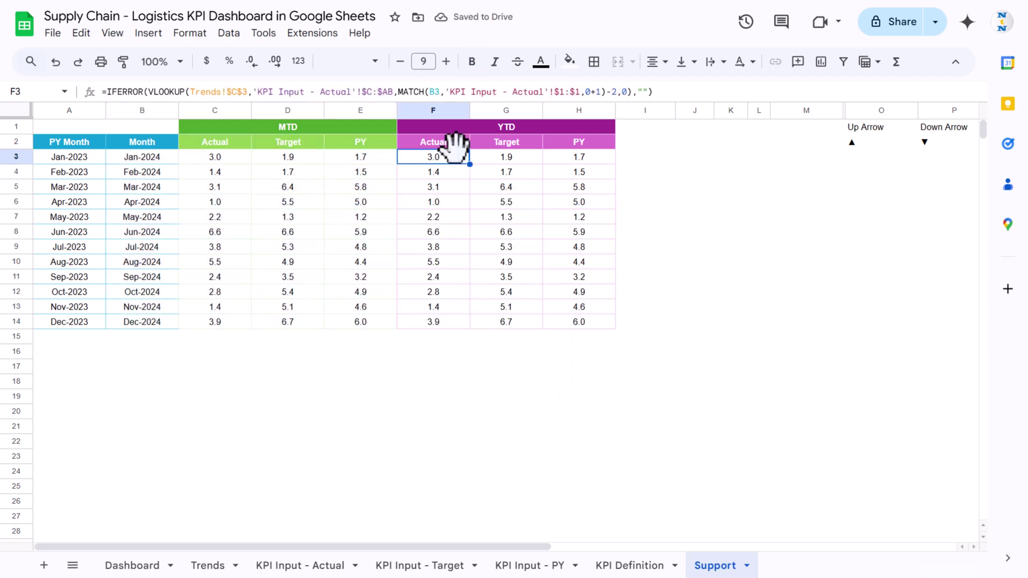
Set the selected KPI on the Trends sheet to Inventory Accuracy and check the MTD and YTD data on Support
{"action": "left_click", "coordinate": [208, 565]}
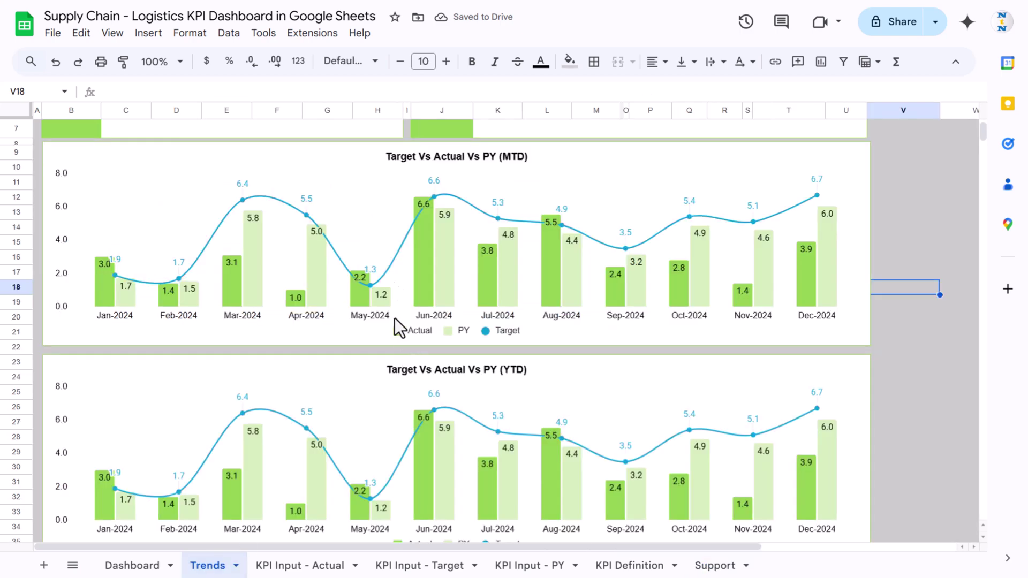
{"action": "scroll", "coordinate": [417, 262], "scroll_direction": "up", "scroll_amount": 3}
{"action": "scroll", "coordinate": [374, 241], "scroll_direction": "up", "scroll_amount": 1}
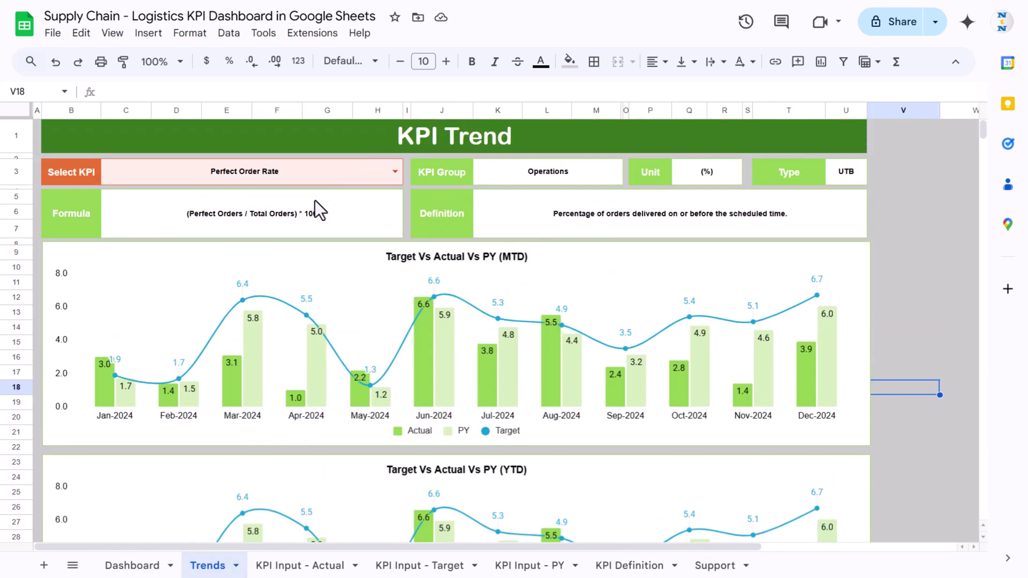
{"action": "left_click", "coordinate": [395, 172]}
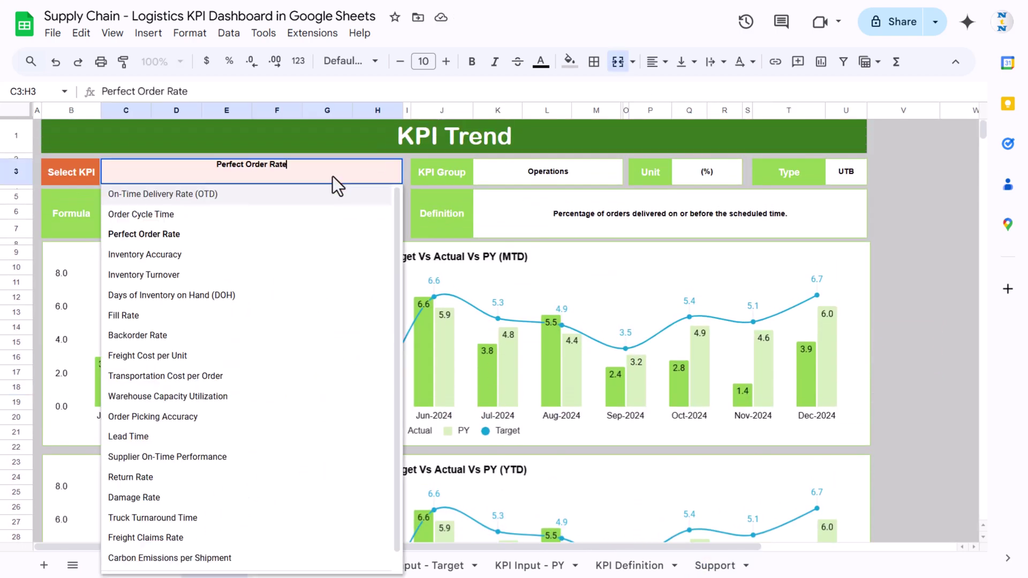
{"action": "left_click", "coordinate": [170, 257]}
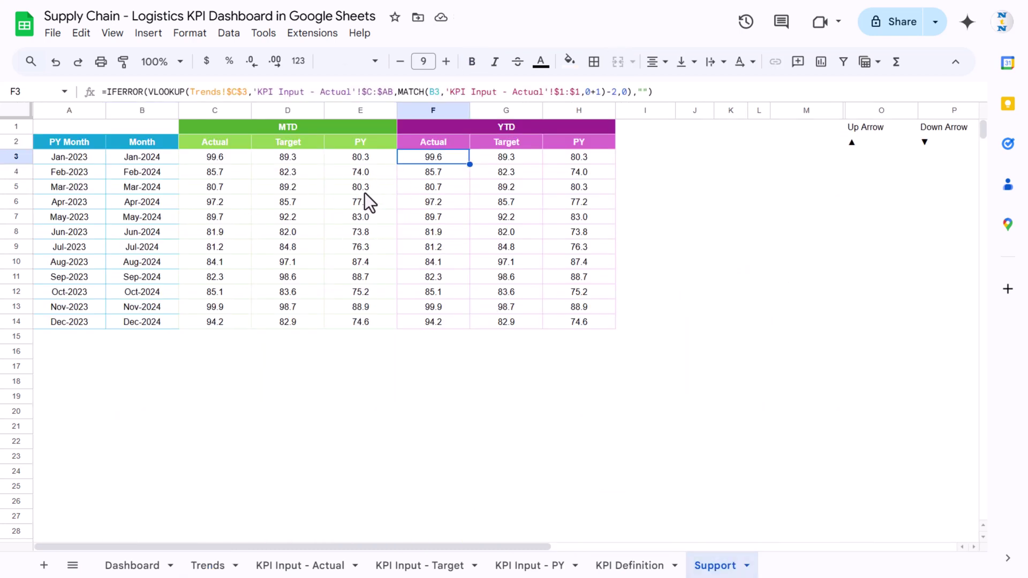
{"action": "left_click", "coordinate": [216, 563]}
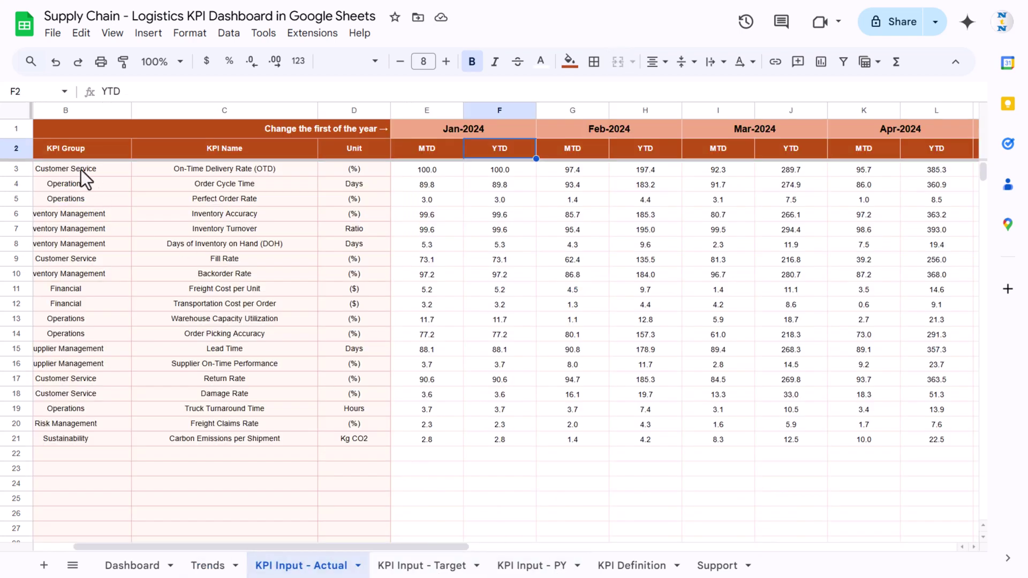
Inspect the KPI number formula in A3 of KPI Input - Actual and its source formula in A2 of KPI Definition
{"action": "left_click", "coordinate": [86, 170]}
{"action": "left_click", "coordinate": [68, 169]}
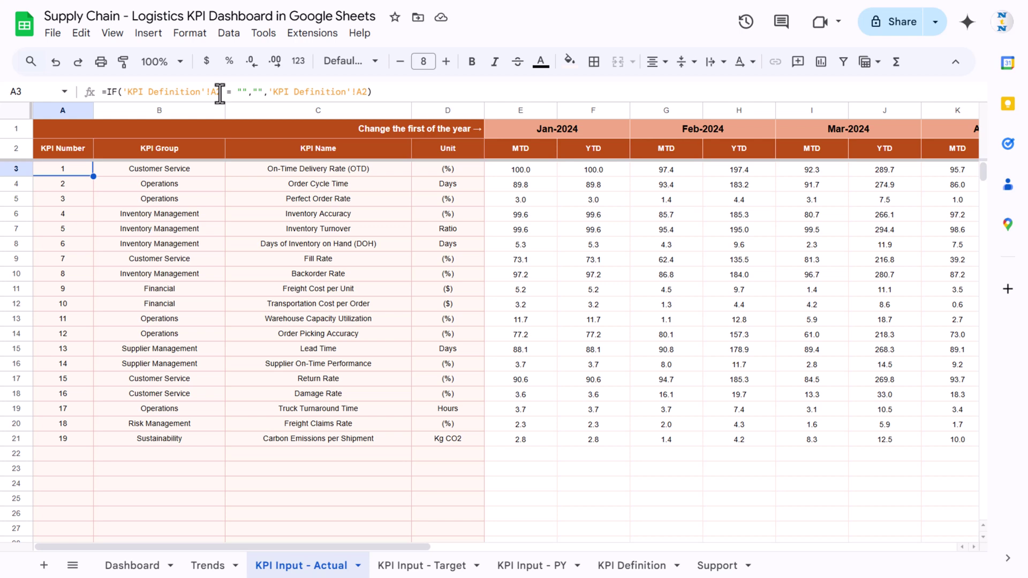
{"action": "left_click", "coordinate": [649, 567]}
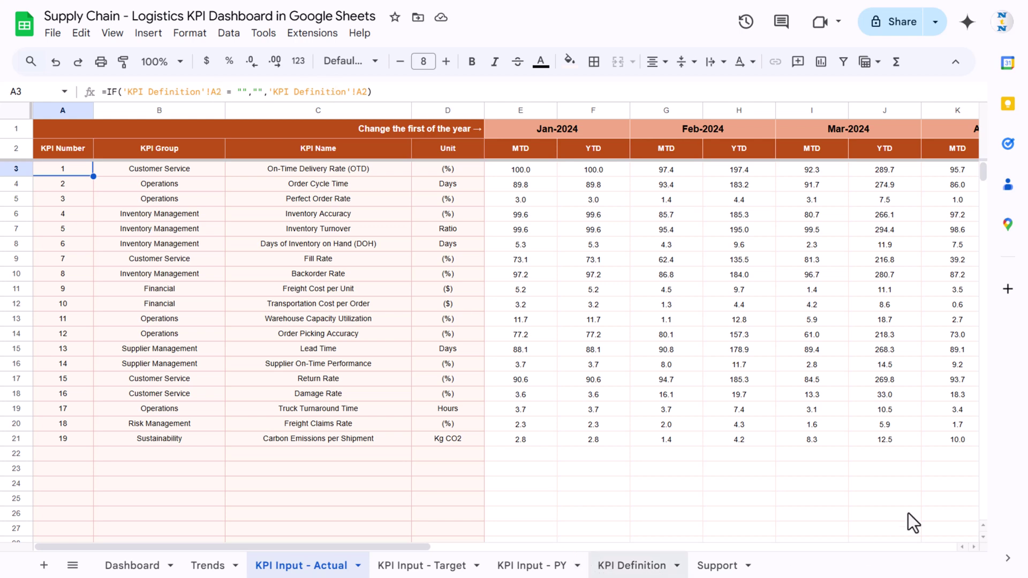
{"action": "left_click", "coordinate": [51, 151]}
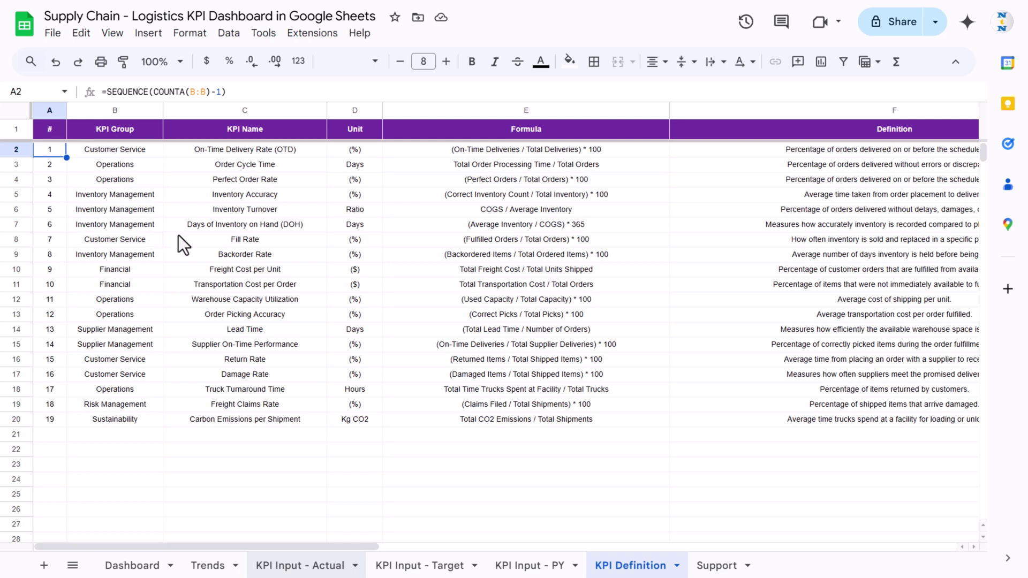
{"action": "left_click", "coordinate": [313, 565]}
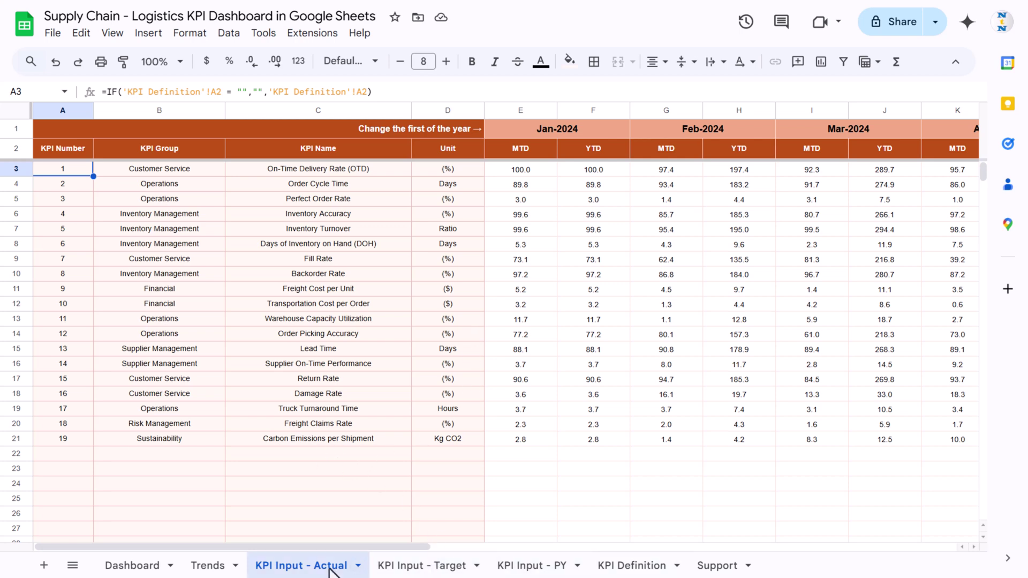
Select the KPI details block B5:F24, from KPI Number to Type, on the Dashboard sheet
{"action": "left_click", "coordinate": [209, 573]}
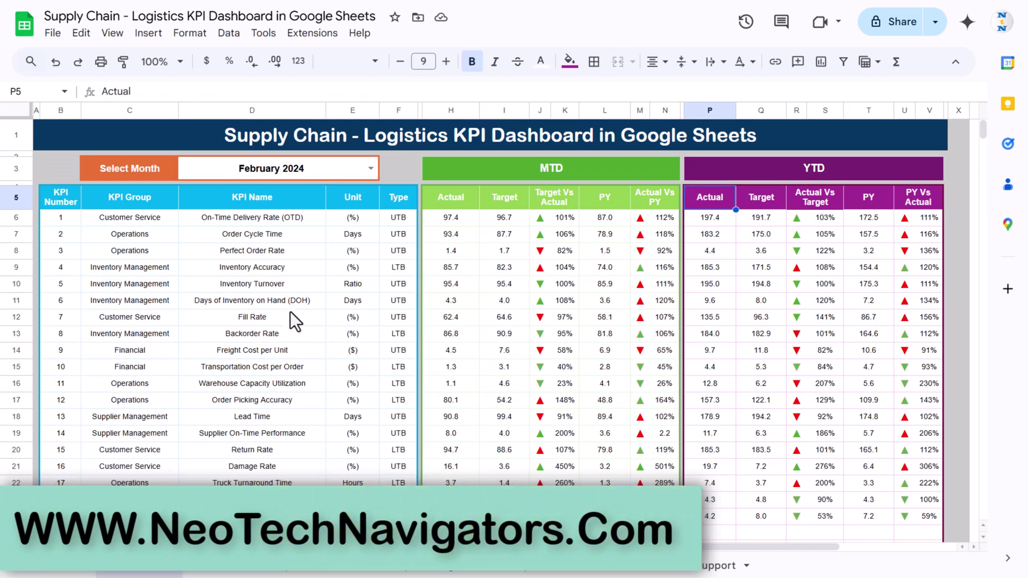
{"action": "left_click", "coordinate": [62, 202]}
{"action": "left_click_drag", "start_coordinate": [60, 200], "coordinate": [381, 516]}
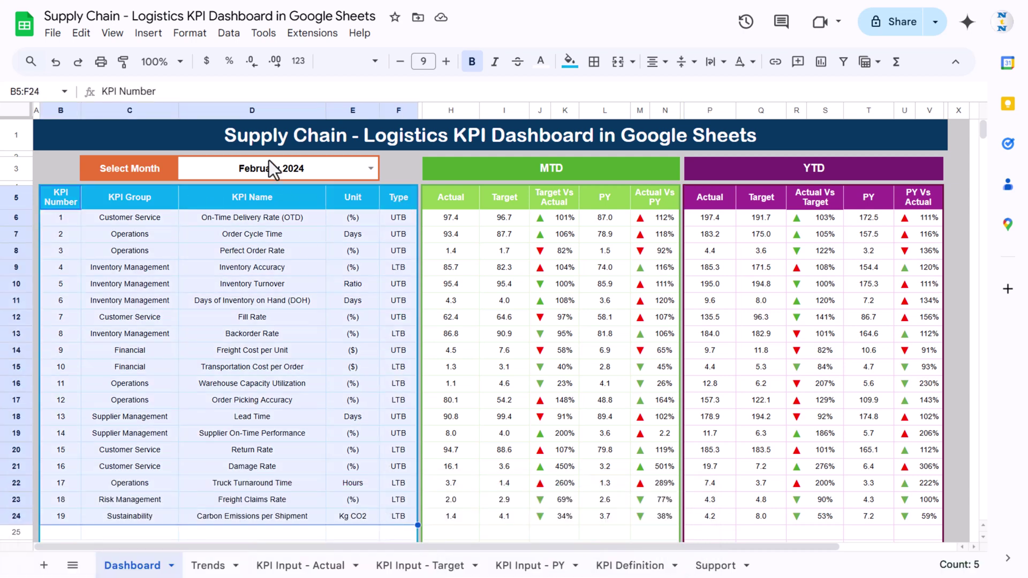
Review the Dashboard's Select Month dropdown options and the source range of its data validation rule without changing them
{"action": "left_click", "coordinate": [298, 168]}
{"action": "left_click", "coordinate": [370, 170]}
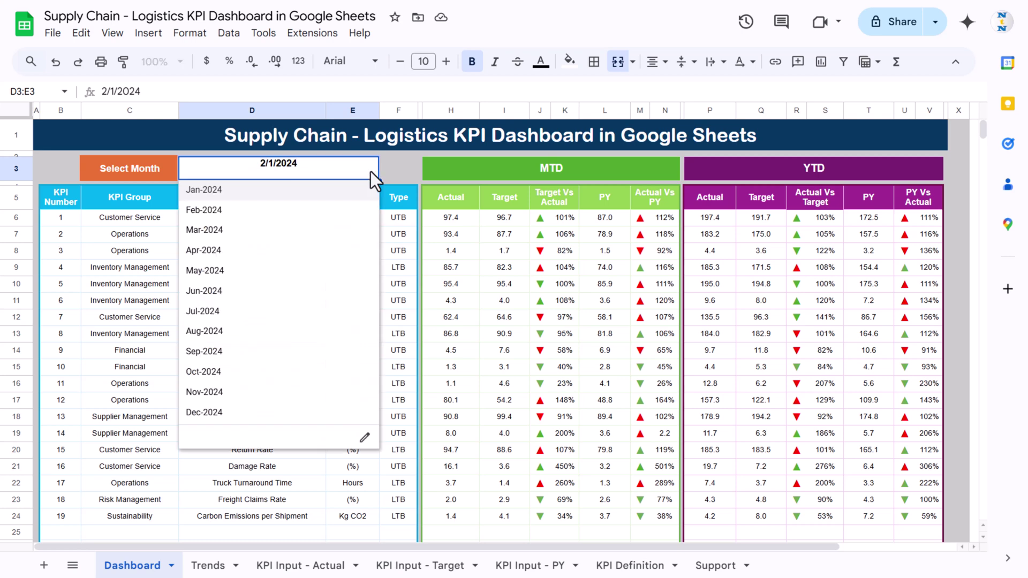
{"action": "key", "text": "Escape"}
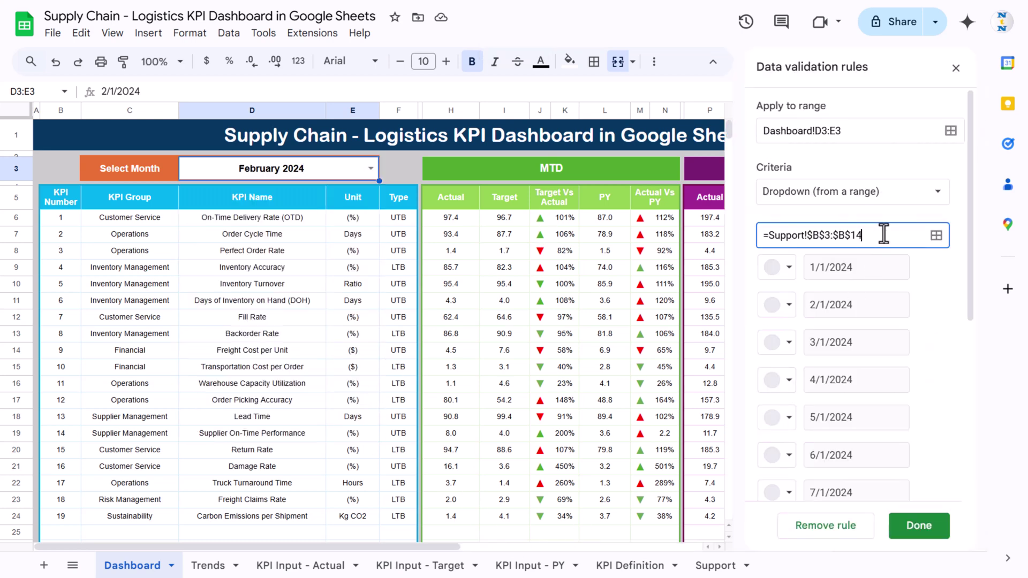
{"action": "left_click", "coordinate": [936, 235]}
{"action": "left_click", "coordinate": [521, 285]}
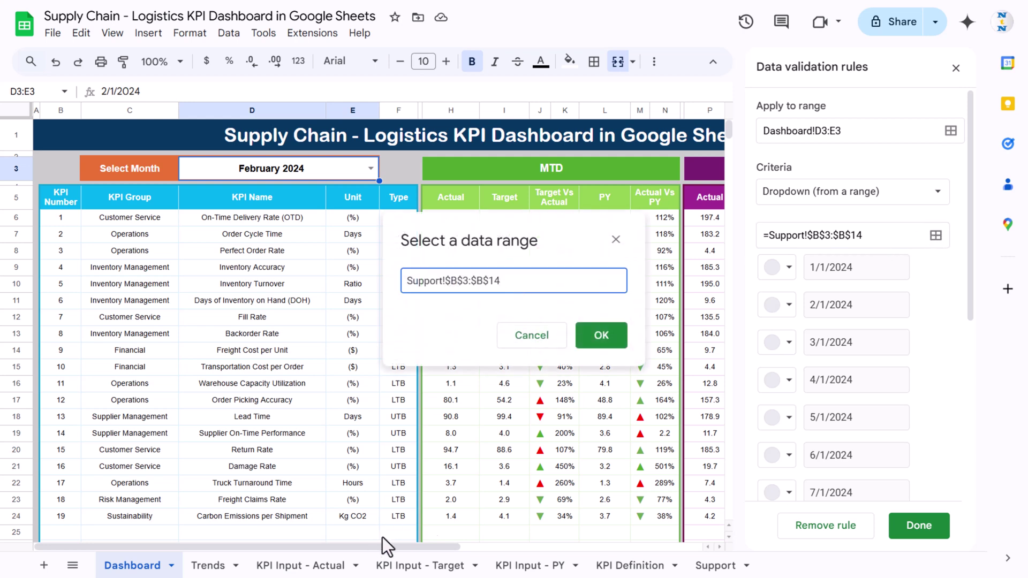
{"action": "left_click", "coordinate": [614, 242]}
Close the validation rule and check the first and last Month cells, B3 and B14, on the Support sheet
{"action": "left_click", "coordinate": [702, 573]}
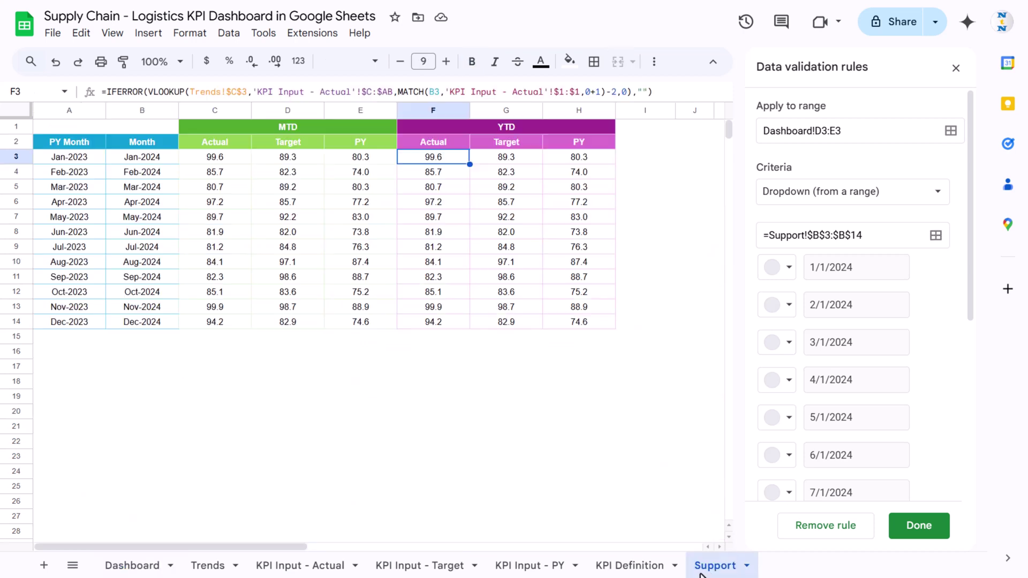
{"action": "left_click", "coordinate": [956, 68]}
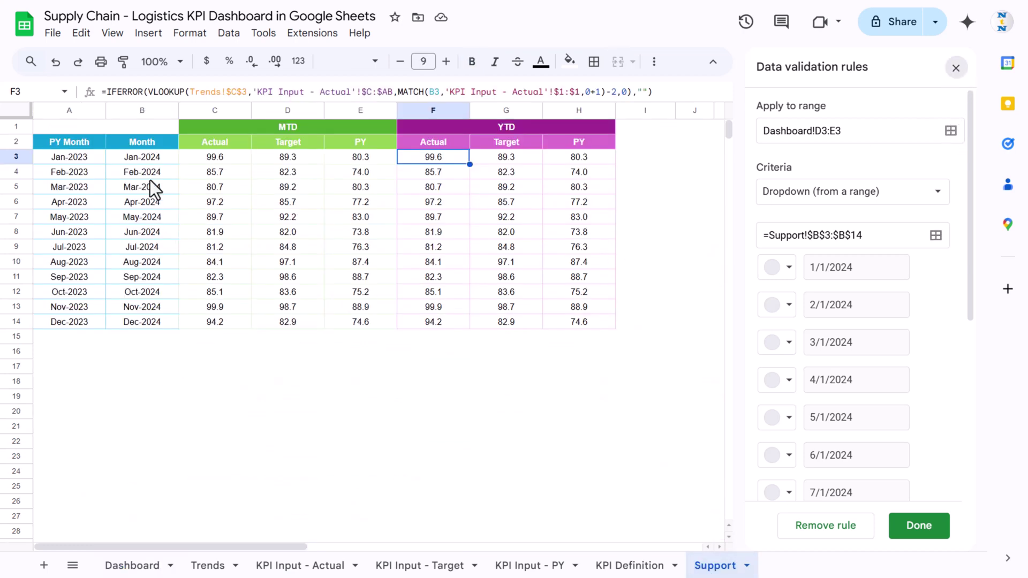
{"action": "left_click", "coordinate": [161, 158]}
{"action": "left_click", "coordinate": [157, 325]}
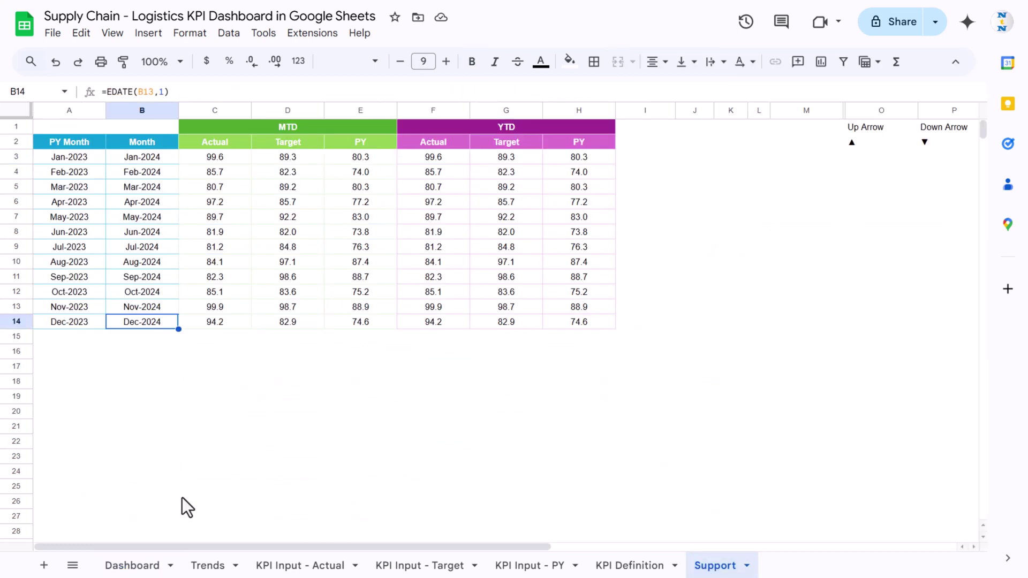
Inspect the formulas in Dashboard cells B6 to F6 for KPI number, group, name, unit and type
{"action": "left_click", "coordinate": [141, 565]}
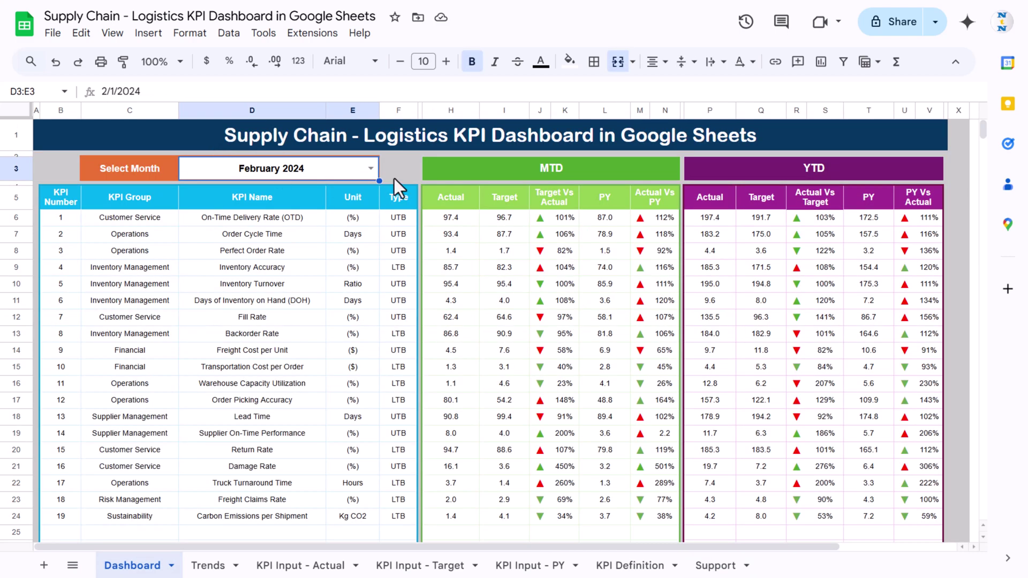
{"action": "left_click", "coordinate": [289, 217]}
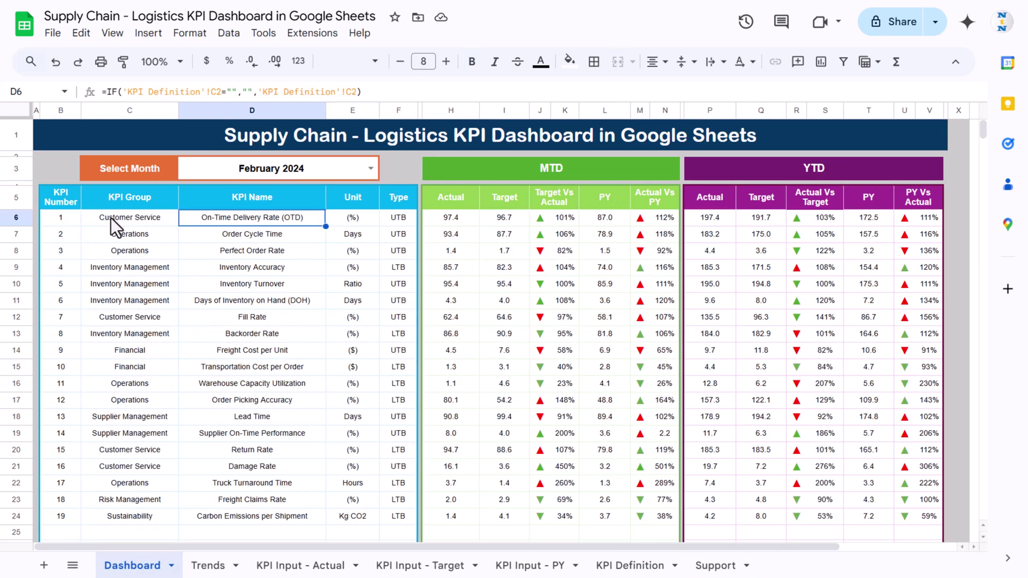
{"action": "left_click", "coordinate": [69, 220]}
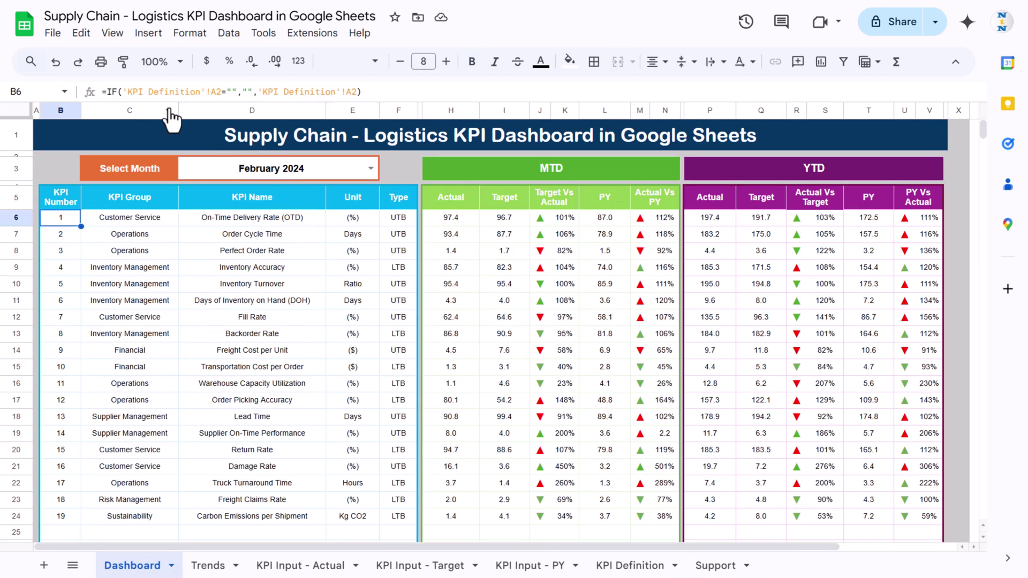
{"action": "left_click", "coordinate": [382, 92]}
{"action": "key", "text": "Escape"}
{"action": "left_click", "coordinate": [127, 219]}
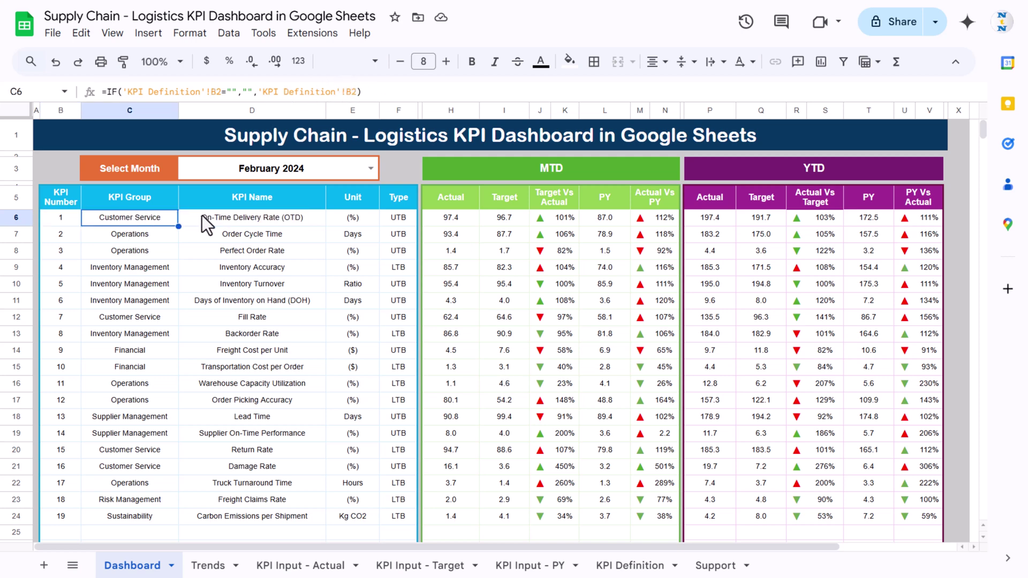
{"action": "left_click", "coordinate": [263, 222]}
{"action": "left_click", "coordinate": [353, 215]}
{"action": "left_click", "coordinate": [400, 217]}
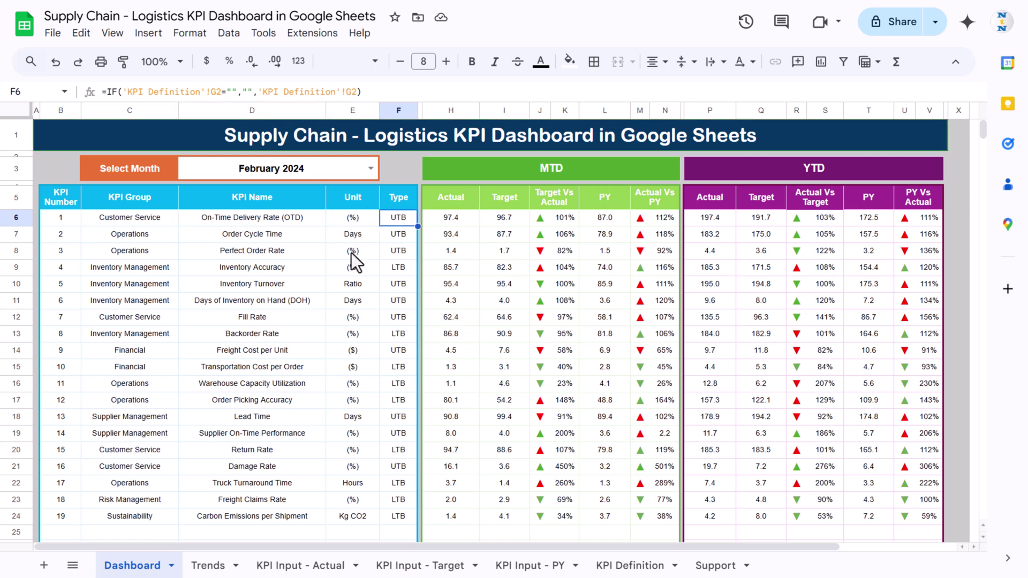
View the KPI Definition sheet that supplies the KPI details and return to the Dashboard
{"action": "left_click", "coordinate": [701, 568]}
{"action": "left_click", "coordinate": [628, 567]}
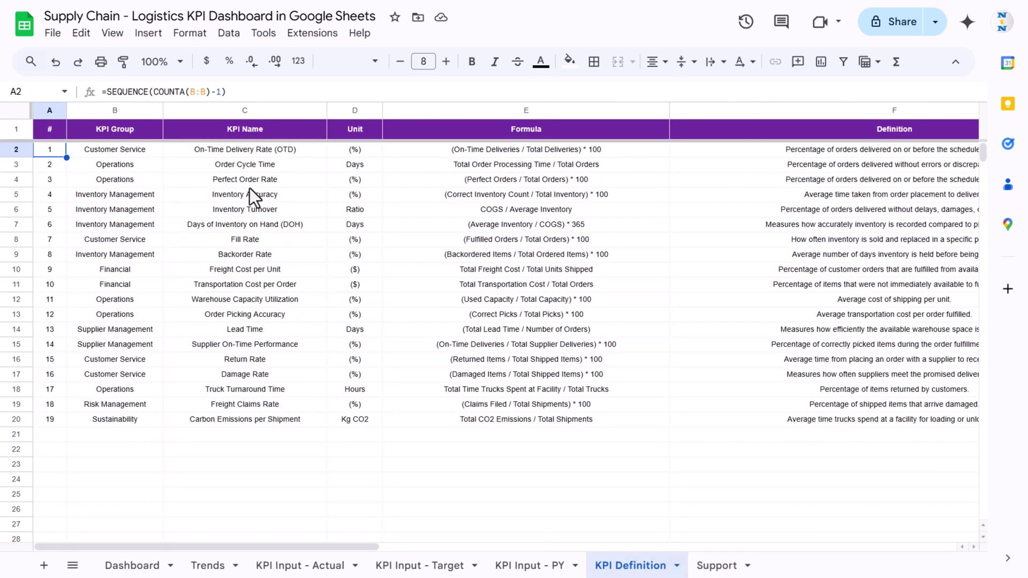
{"action": "left_click", "coordinate": [132, 566]}
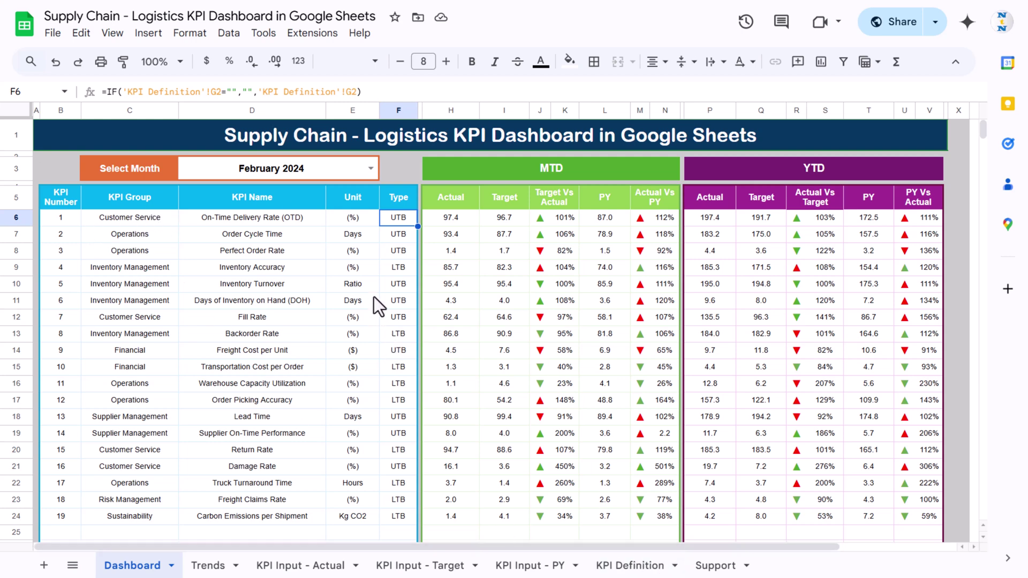
Examine the MTD Actual lookup formula in Dashboard cell H6 and open its source sheet, KPI Input - Actual
{"action": "scroll", "coordinate": [553, 207], "scroll_direction": "right", "scroll_amount": 3}
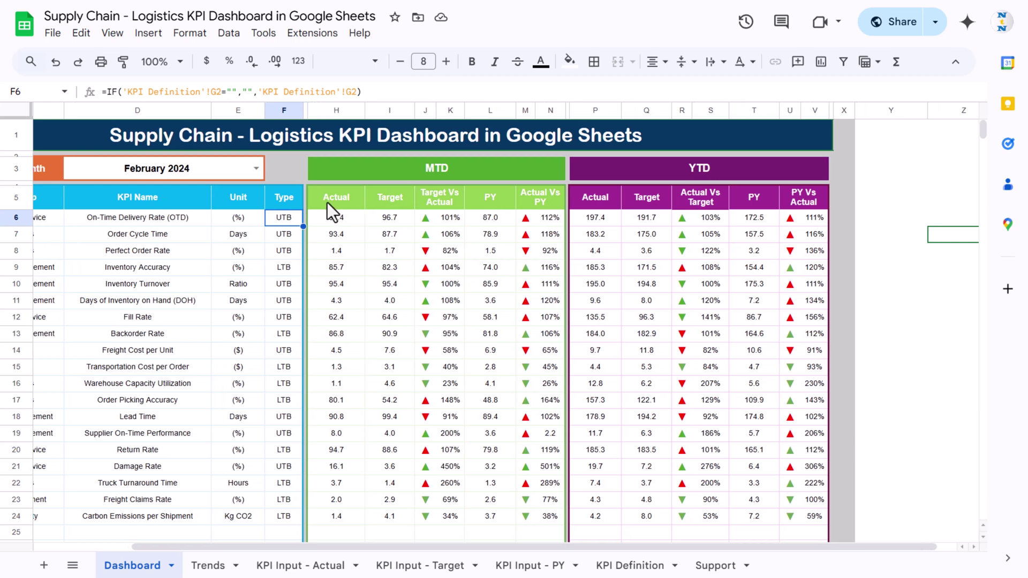
{"action": "left_click", "coordinate": [319, 207]}
{"action": "key", "text": "Right"}
{"action": "key", "text": "Right"}
{"action": "key", "text": "Right"}
{"action": "left_click", "coordinate": [335, 220]}
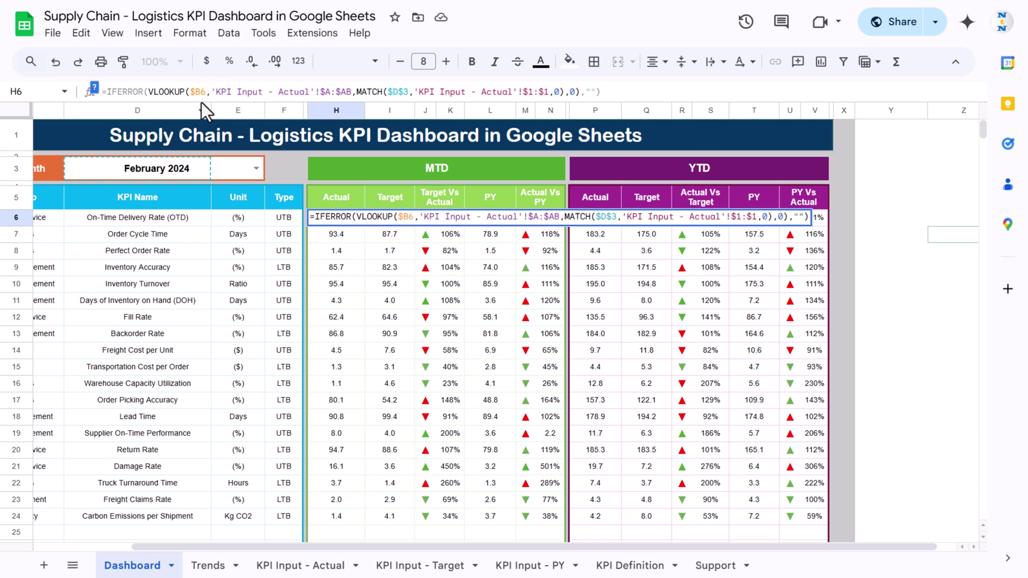
{"action": "left_click_drag", "start_coordinate": [528, 547], "coordinate": [354, 548]}
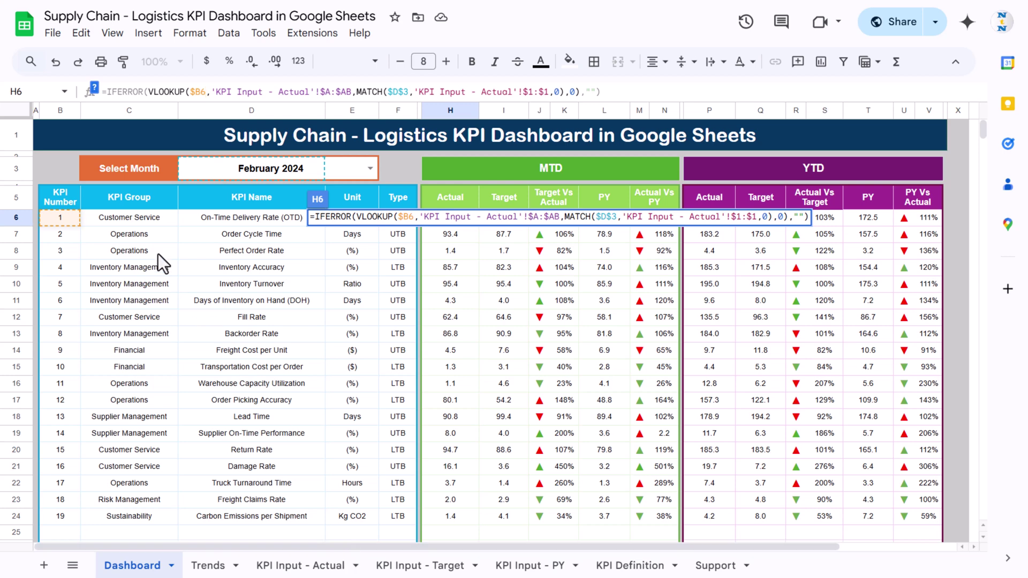
{"action": "key", "text": "Escape"}
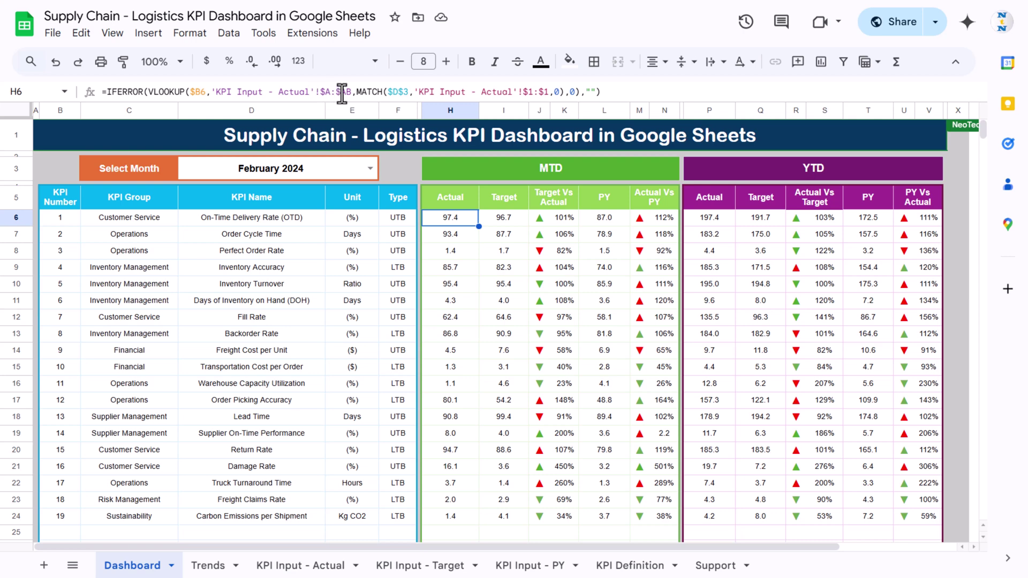
{"action": "left_click", "coordinate": [313, 568]}
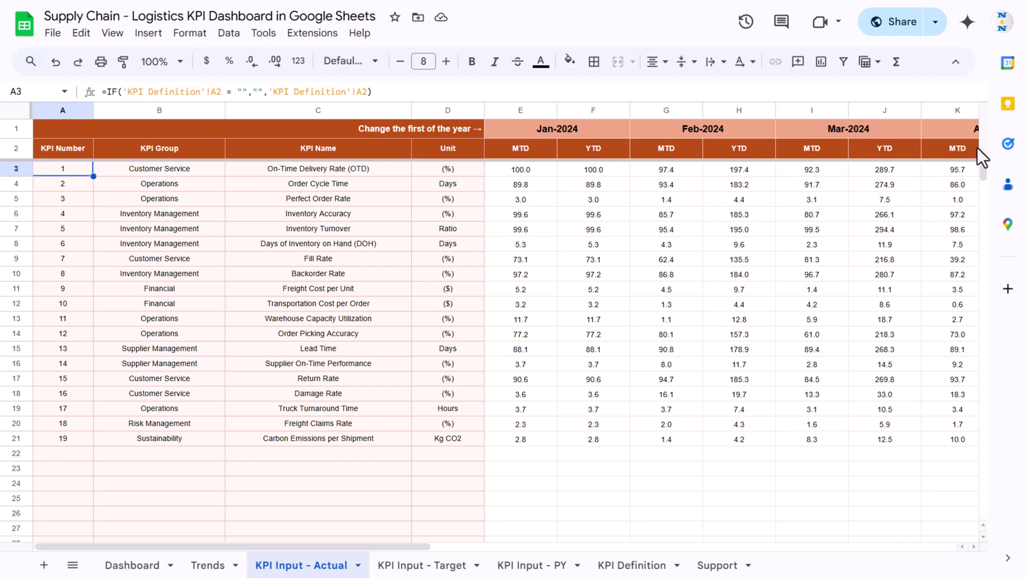
Check the monthly columns through Dec-2024 and examine the MATCH part of the formula in Dashboard cell H6
{"action": "left_click_drag", "start_coordinate": [368, 547], "coordinate": [947, 554]}
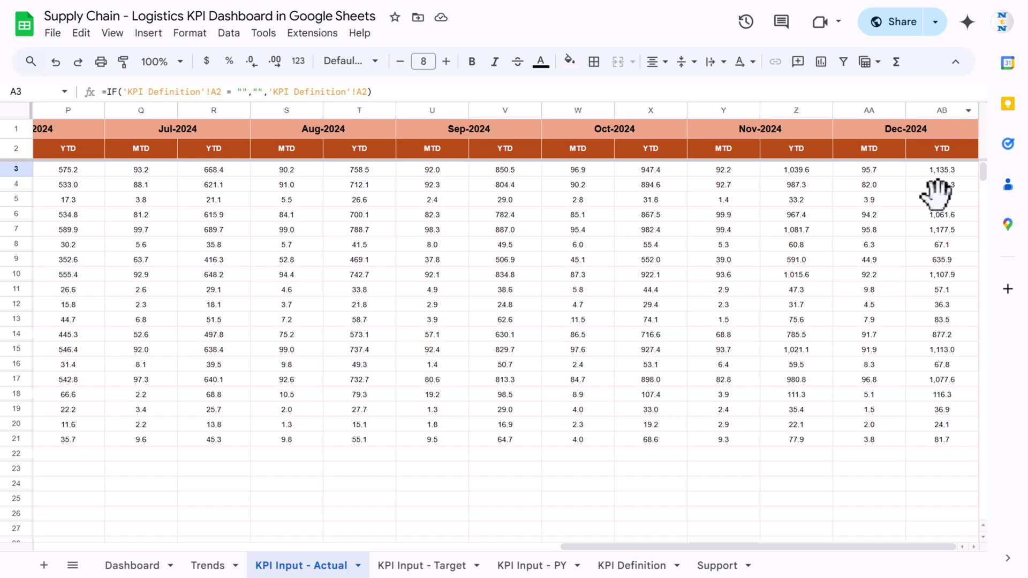
{"action": "left_click", "coordinate": [132, 566]}
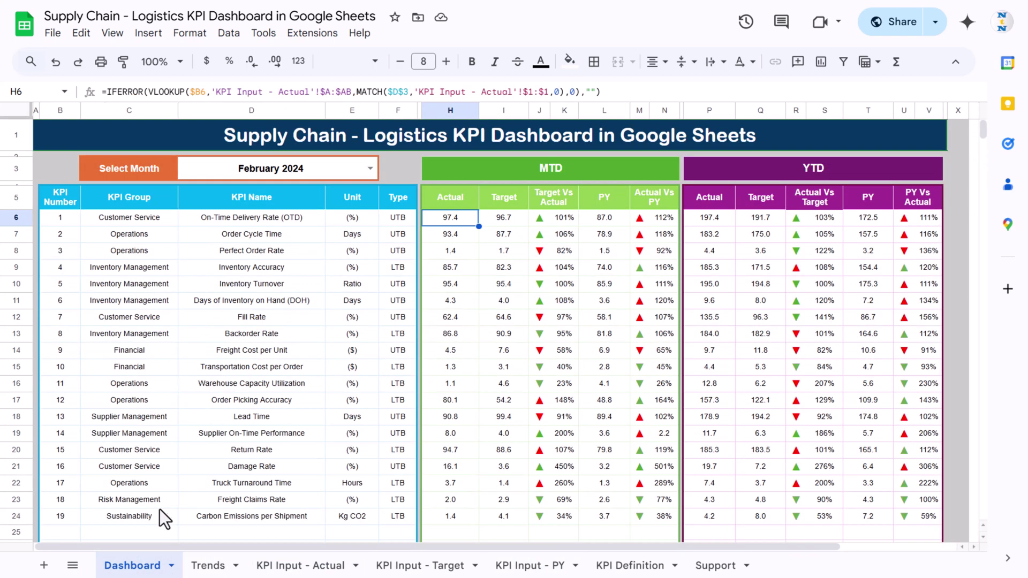
{"action": "left_click_drag", "start_coordinate": [356, 91], "coordinate": [566, 92]}
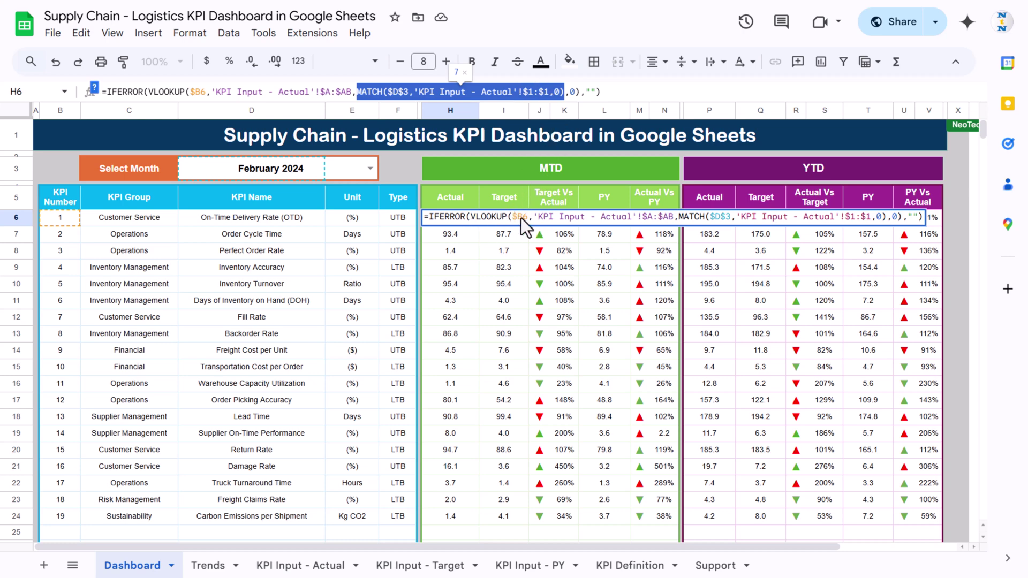
{"action": "key", "text": "Escape"}
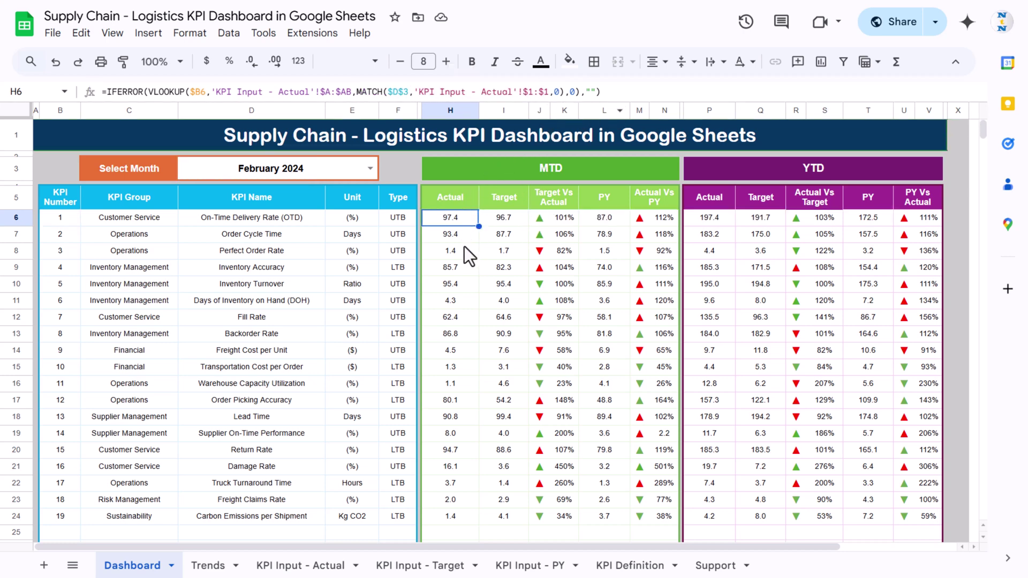
Inspect the MTD Target lookup formula in I6 and the Target Vs Actual ratio formula in K6
{"action": "left_click", "coordinate": [504, 220]}
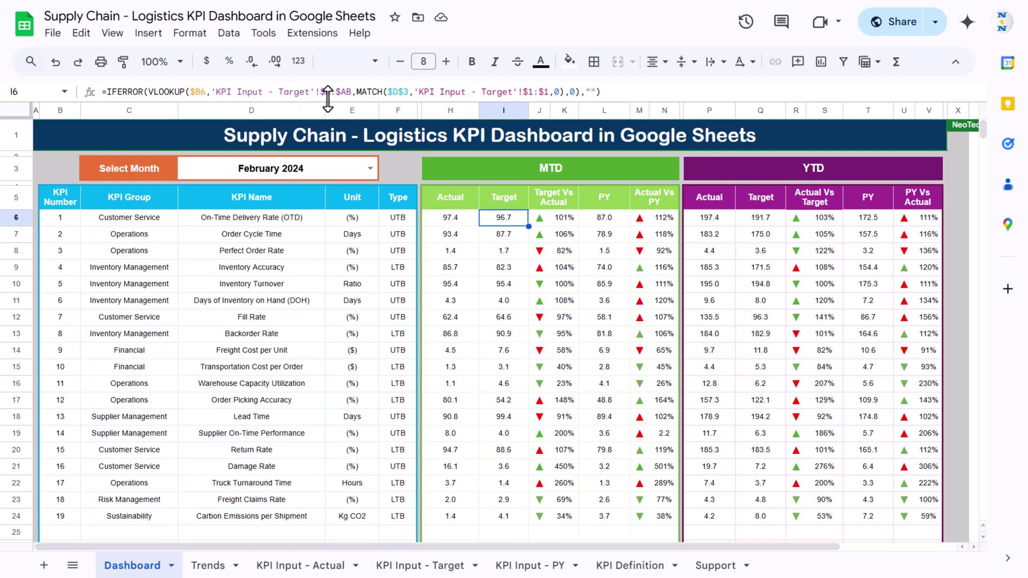
{"action": "left_click", "coordinate": [560, 217]}
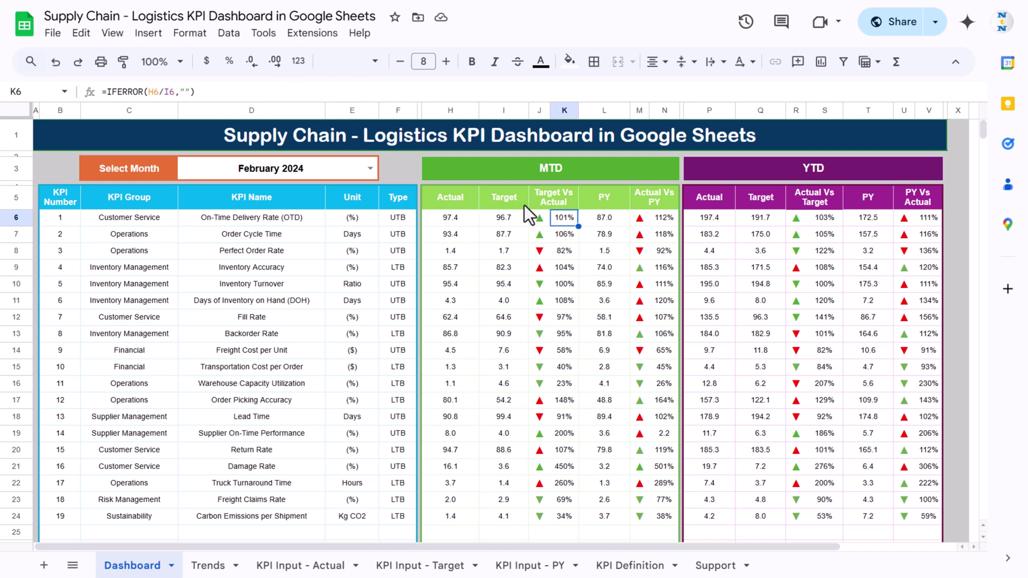
{"action": "left_click", "coordinate": [182, 92]}
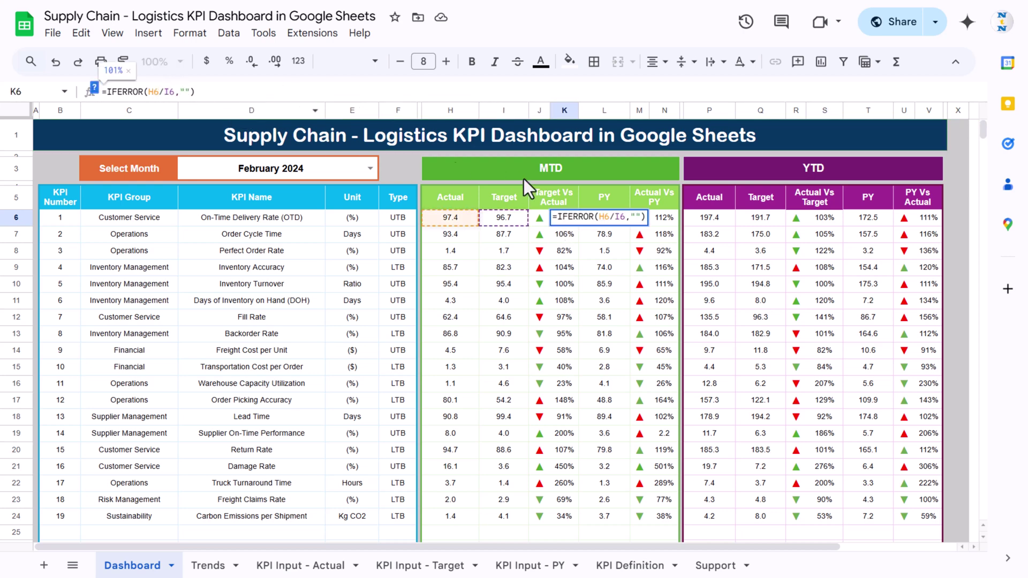
{"action": "key", "text": "Escape"}
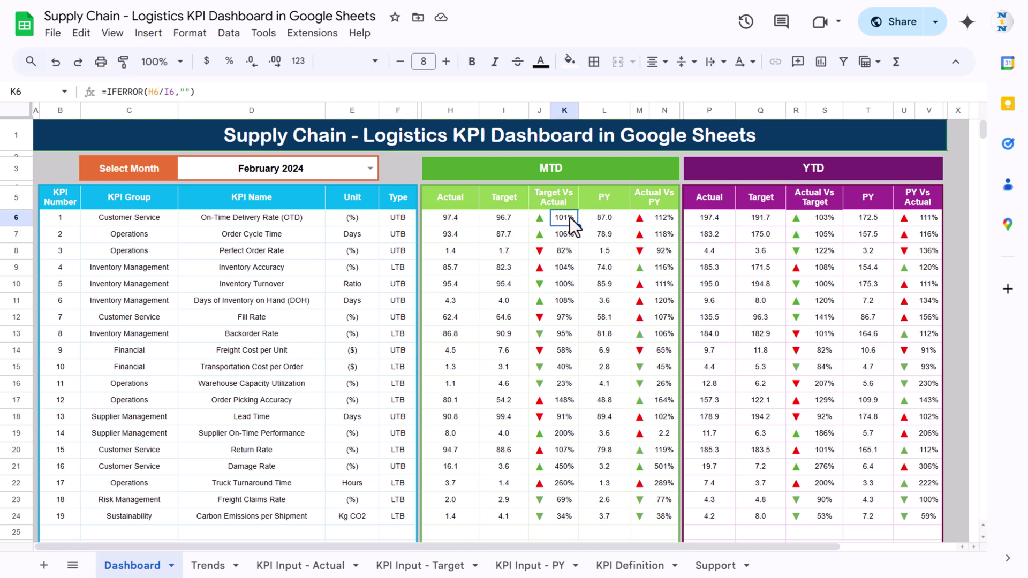
Inspect the arrow formula in Dashboard cell J6 and the UNICHAR arrow cells O2 and P2 on the Support sheet, returning to the Dashboard
{"action": "left_click", "coordinate": [537, 216]}
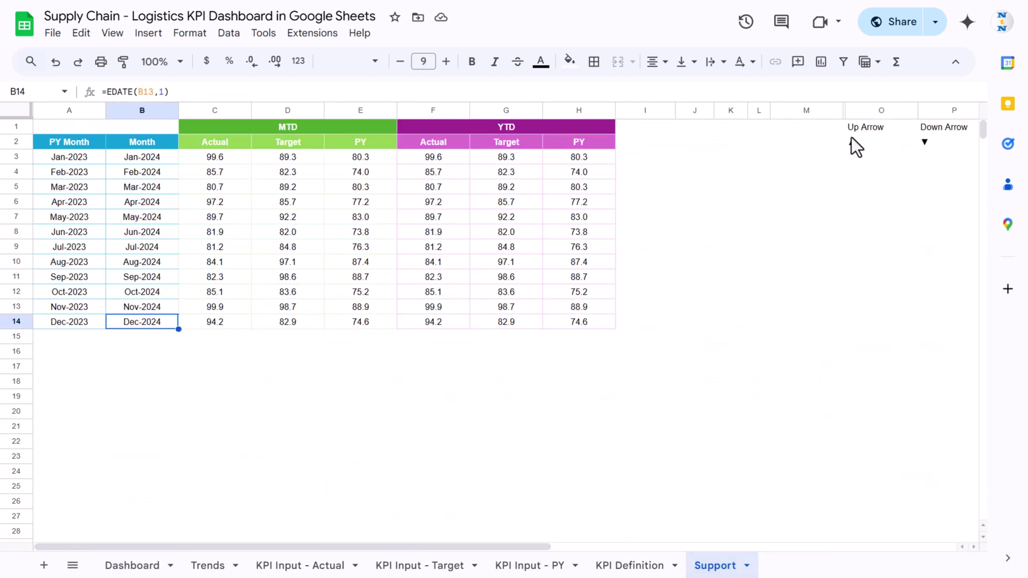
{"action": "left_click", "coordinate": [850, 142]}
{"action": "scroll", "coordinate": [899, 167], "scroll_direction": "right", "scroll_amount": 3}
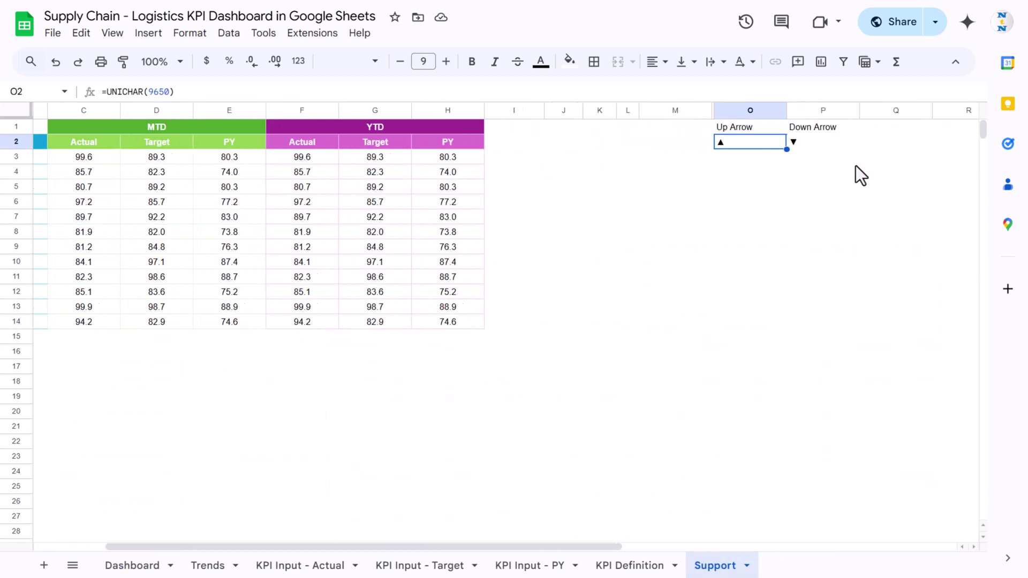
{"action": "left_click", "coordinate": [792, 143]}
{"action": "left_click", "coordinate": [744, 142]}
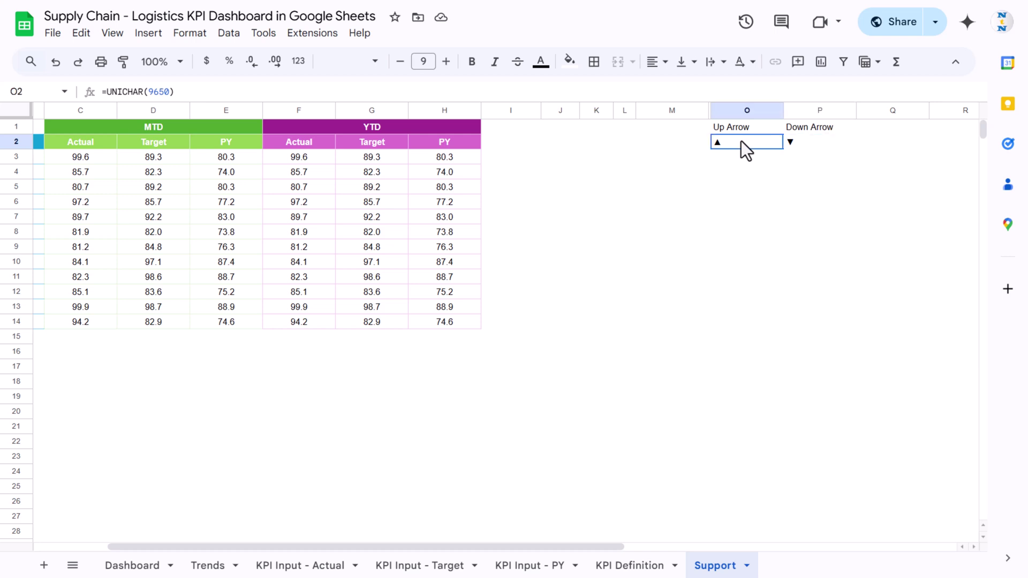
{"action": "left_click", "coordinate": [790, 142]}
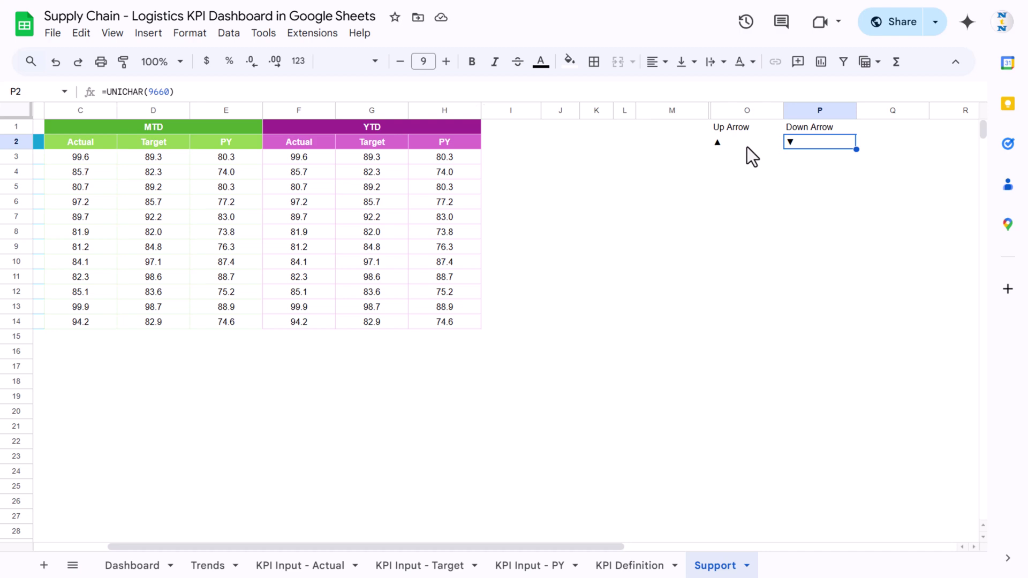
{"action": "left_click", "coordinate": [728, 145]}
{"action": "left_click", "coordinate": [134, 566]}
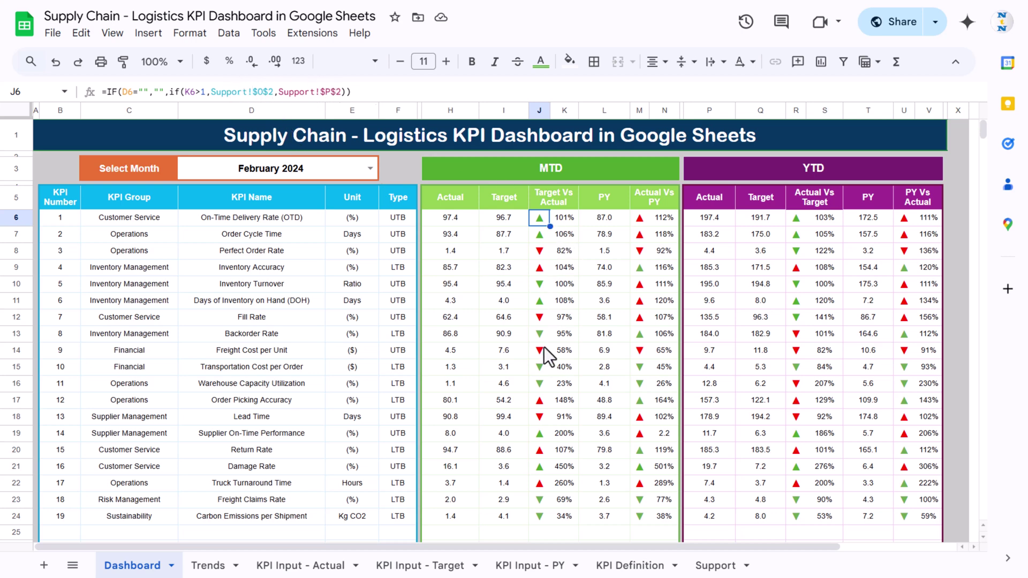
Inspect the MTD formulas for PY in L6, the Actual Vs PY arrow in M6 and its ratio in N6
{"action": "left_click", "coordinate": [570, 222]}
{"action": "left_click", "coordinate": [605, 221]}
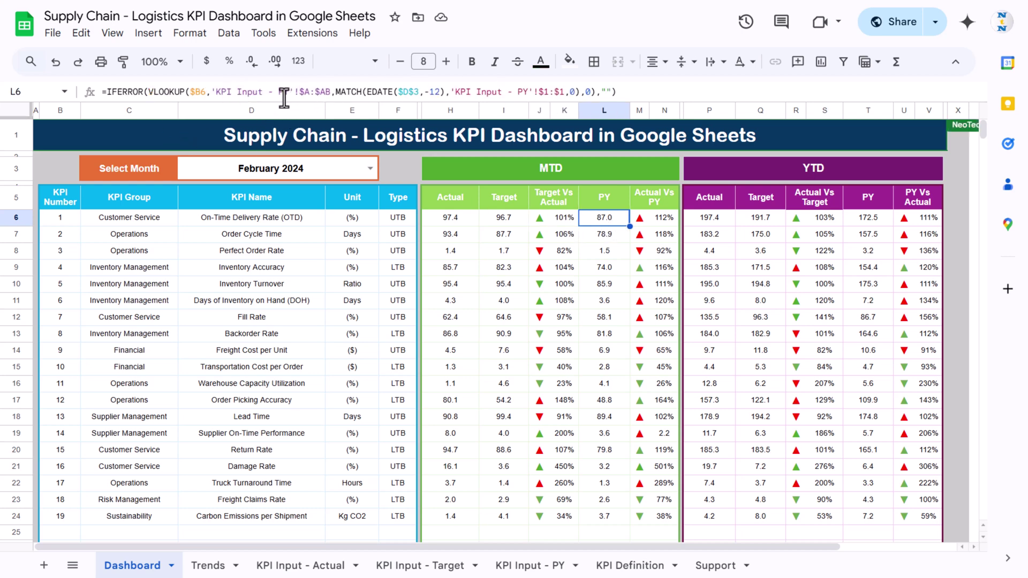
{"action": "left_click", "coordinate": [645, 220]}
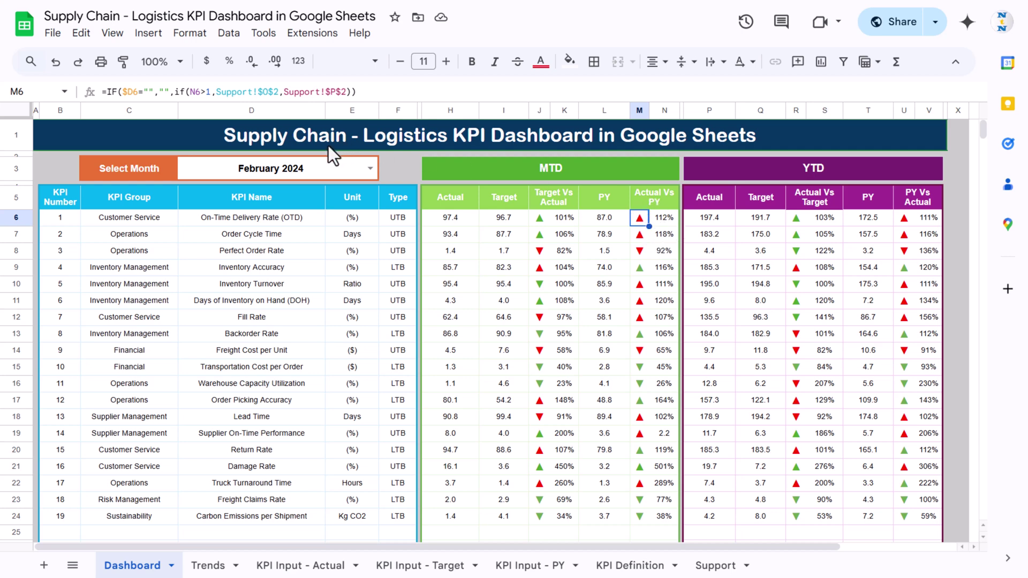
{"action": "left_click", "coordinate": [669, 218]}
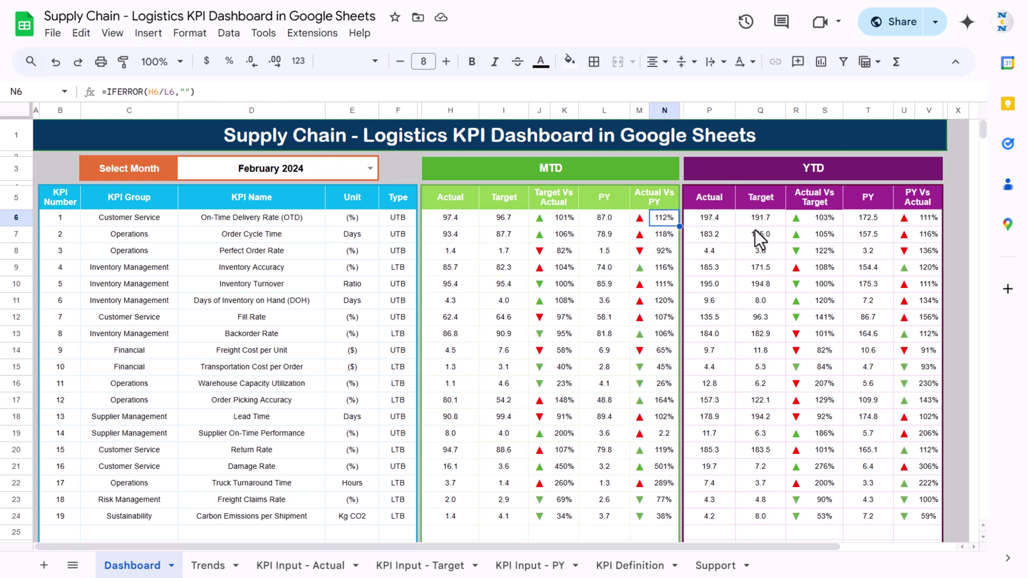
{"action": "left_click", "coordinate": [257, 88]}
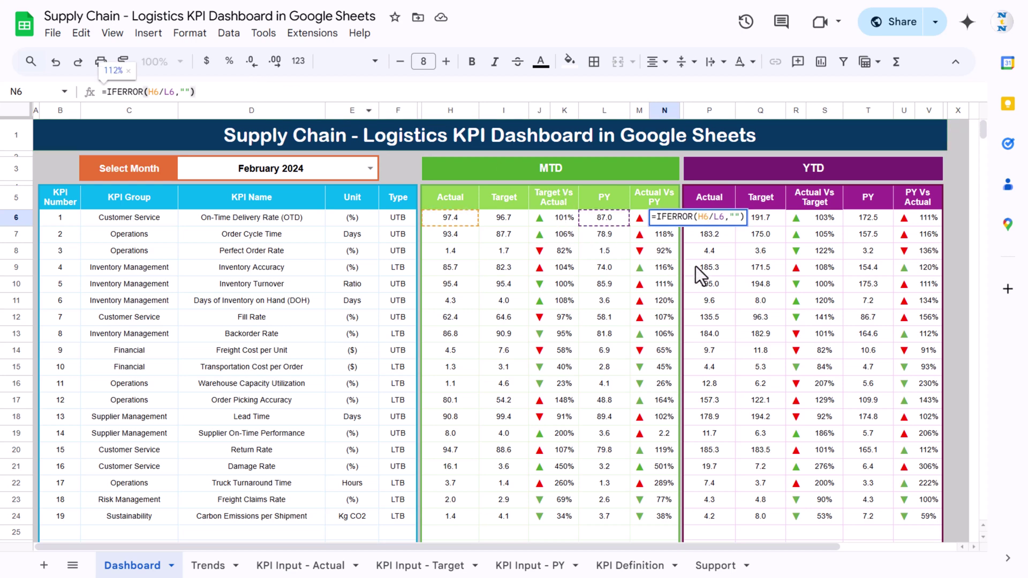
{"action": "key", "text": "Escape"}
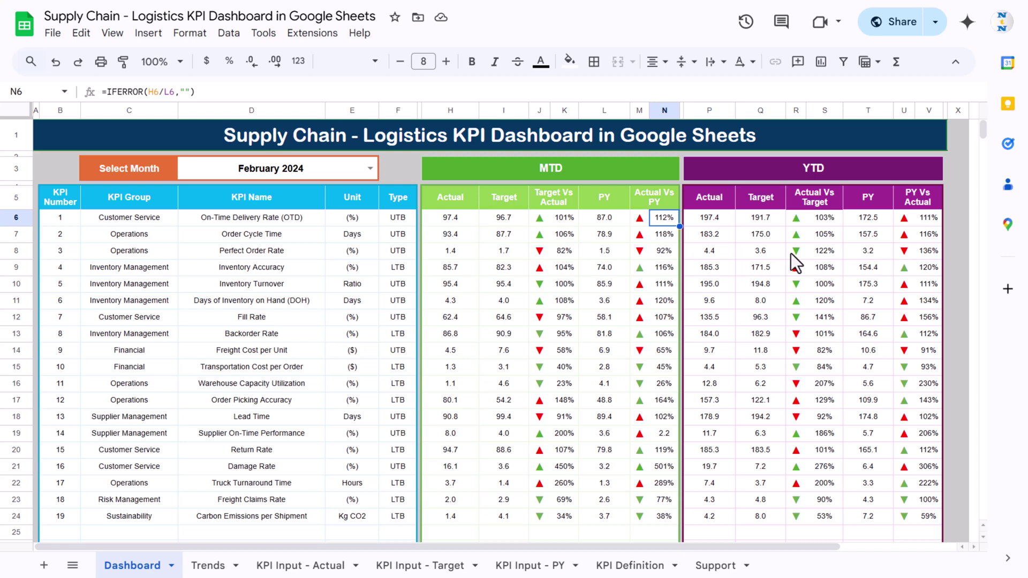
Examine the YTD Actual lookup formula in P6, highlighting the +1 added to the MATCH result
{"action": "scroll", "coordinate": [791, 252], "scroll_direction": "right", "scroll_amount": 3}
{"action": "left_click", "coordinate": [573, 217]}
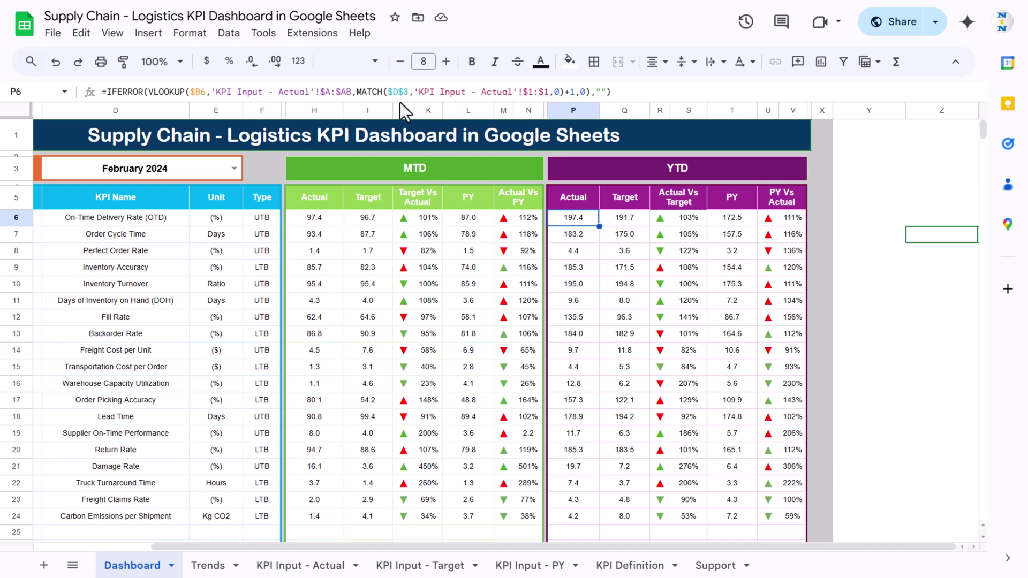
{"action": "left_click", "coordinate": [564, 92]}
{"action": "left_click", "coordinate": [573, 92], "text": "shift"}
{"action": "key", "text": "Escape"}
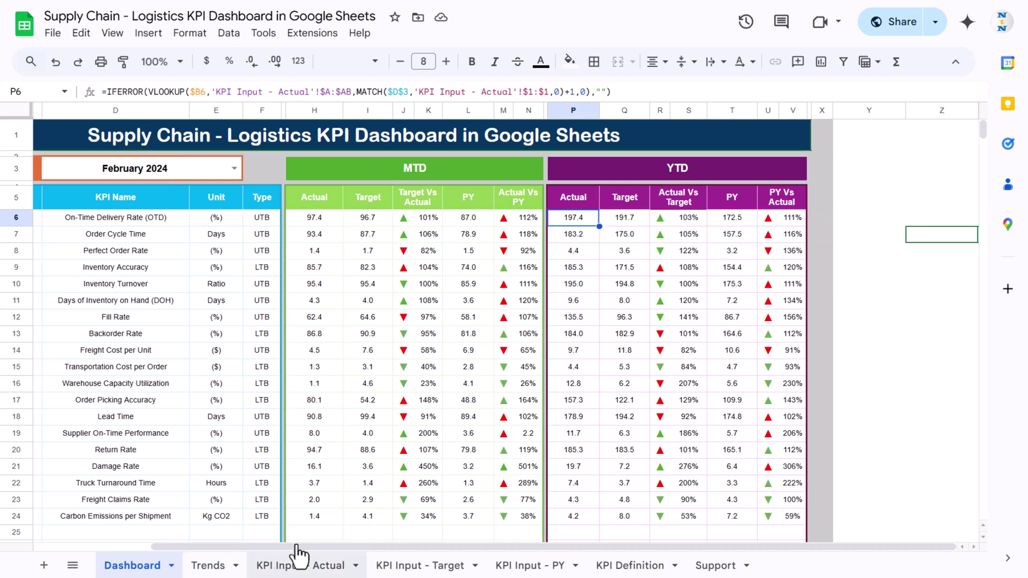
Check the month headers on KPI Input - Actual back to Jan-2024 and its MTD and YTD columns
{"action": "left_click", "coordinate": [340, 567]}
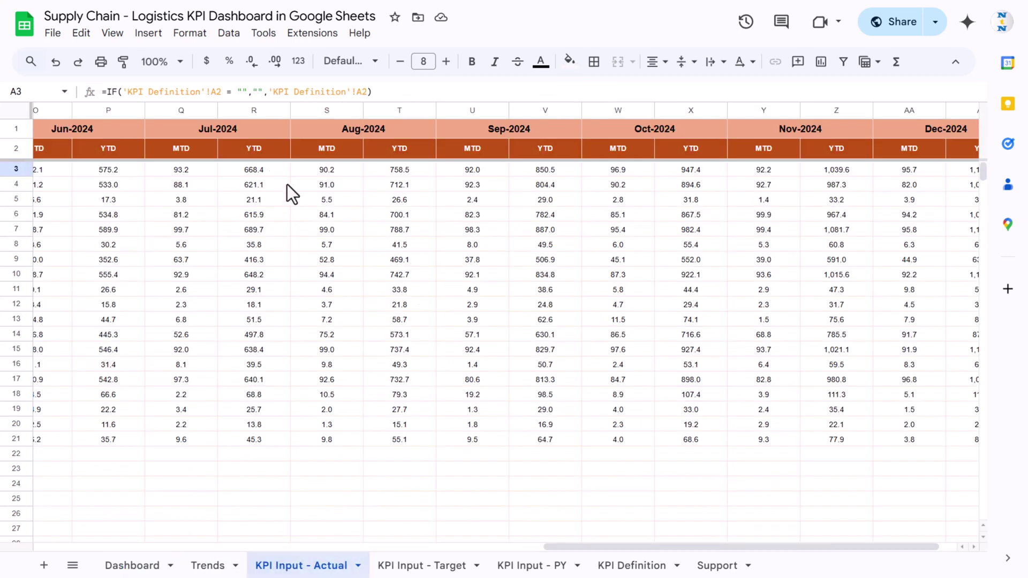
{"action": "left_click", "coordinate": [216, 130]}
{"action": "key", "text": "Left"}
{"action": "key", "text": "Left"}
{"action": "key", "text": "Left"}
{"action": "key", "text": "Left"}
{"action": "key", "text": "Left"}
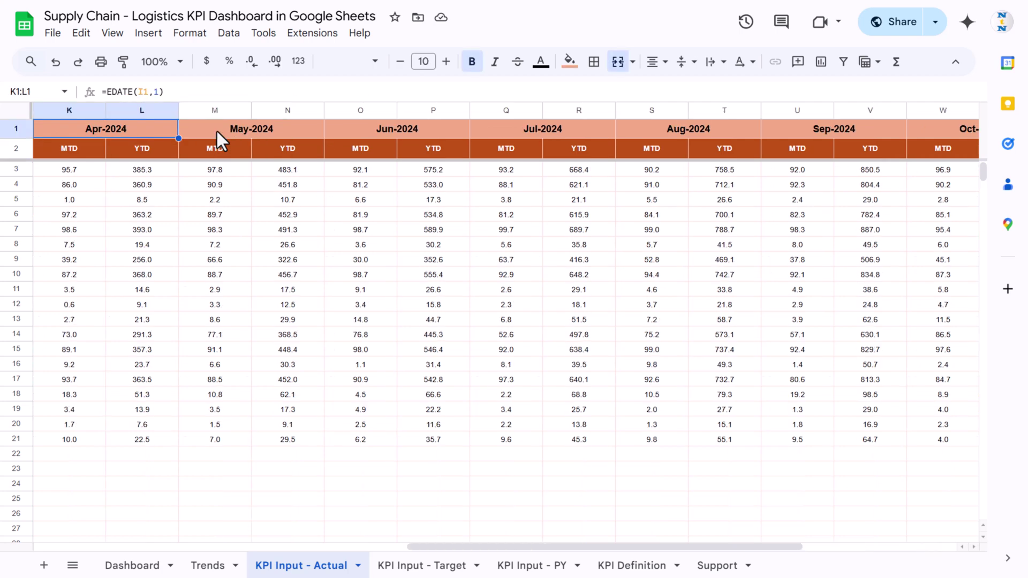
{"action": "key", "text": "Left"}
{"action": "key", "text": "Left"}
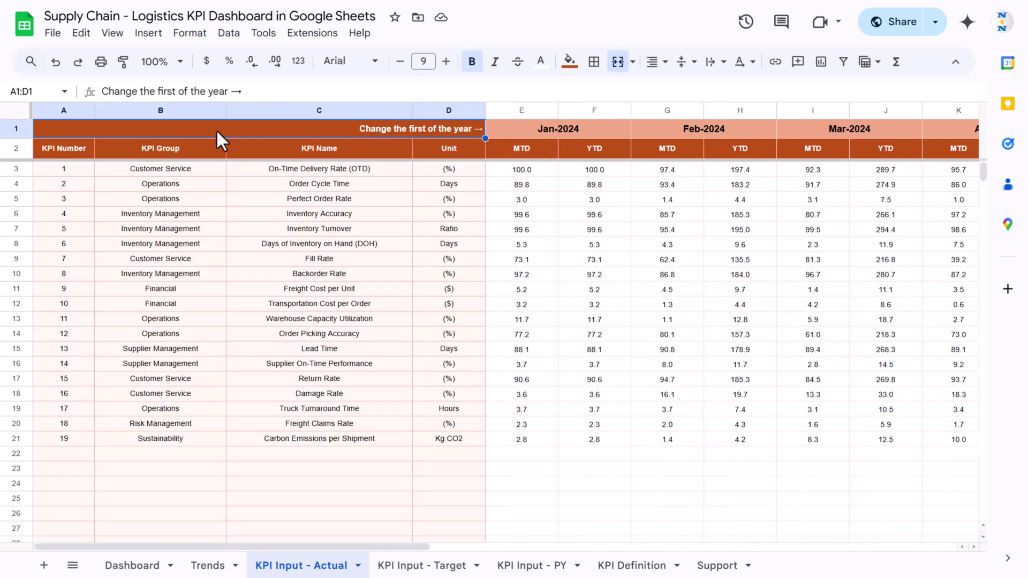
{"action": "left_click", "coordinate": [527, 128]}
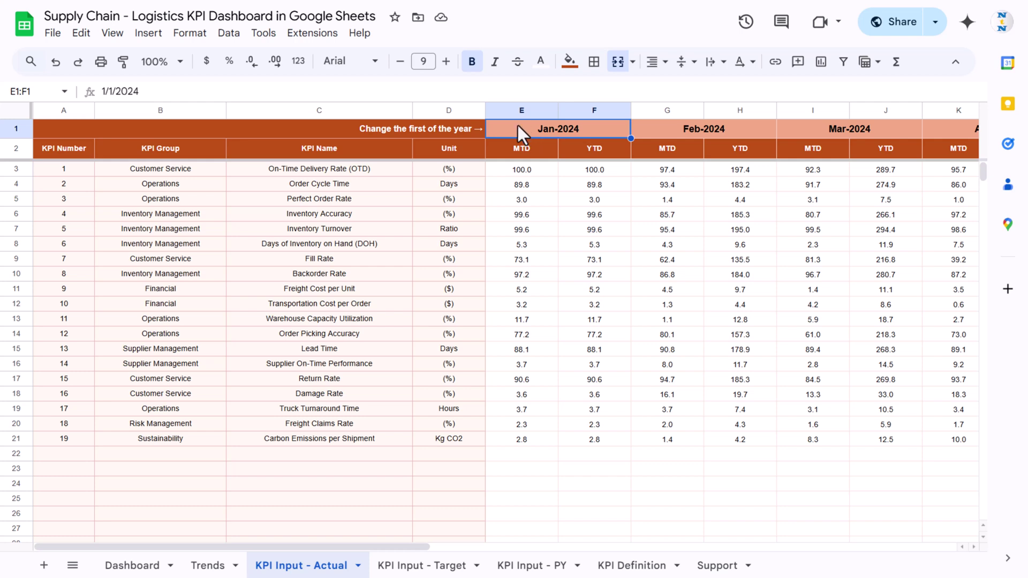
{"action": "left_click", "coordinate": [519, 110]}
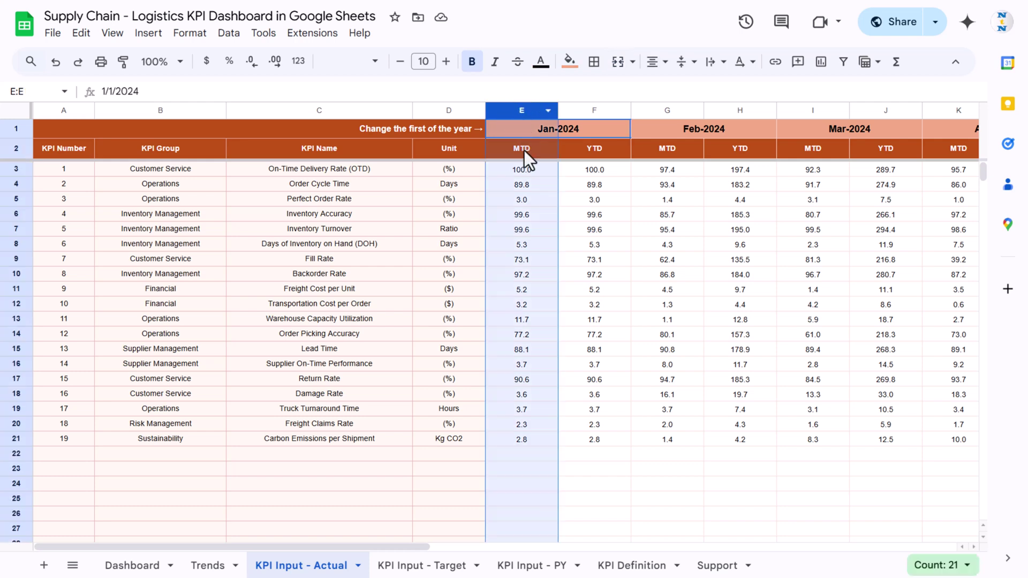
{"action": "left_click", "coordinate": [596, 150]}
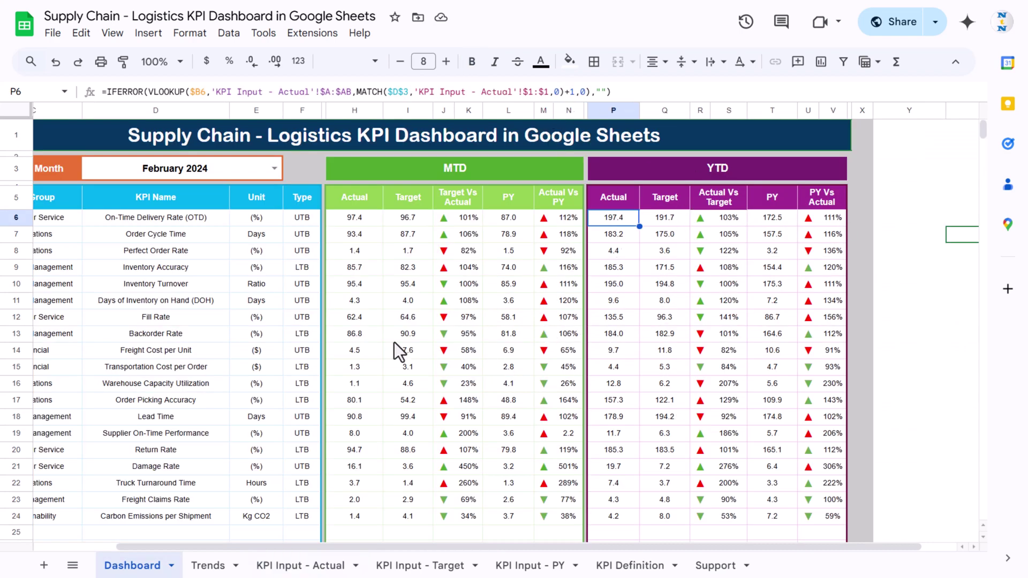
Open the conditional formatting rules for the Dashboard's Target Vs Actual arrow cells J6:J24
{"action": "scroll", "coordinate": [394, 342], "scroll_direction": "down", "scroll_amount": 3}
{"action": "scroll", "coordinate": [394, 342], "scroll_direction": "up", "scroll_amount": 3}
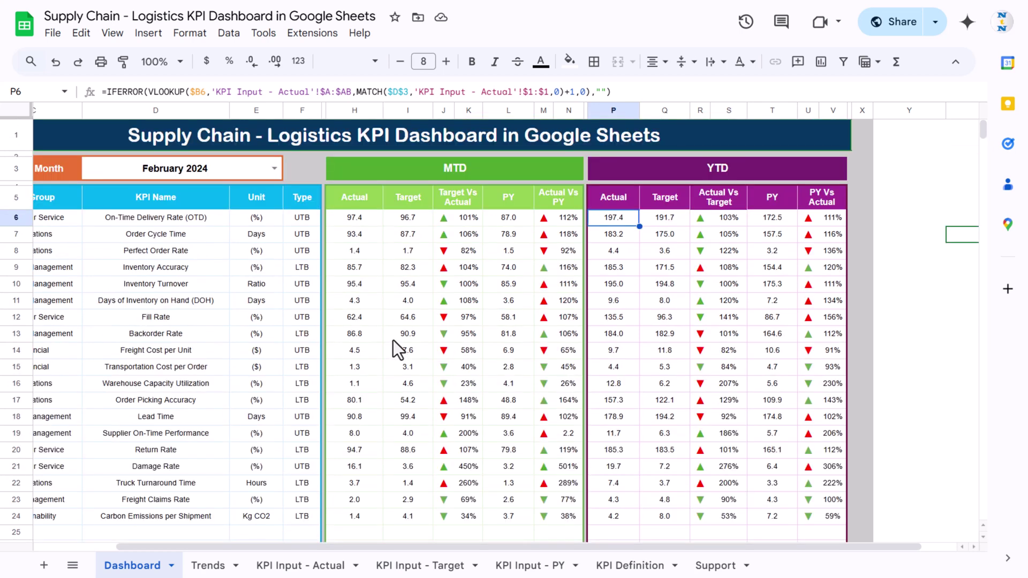
{"action": "left_click", "coordinate": [449, 217]}
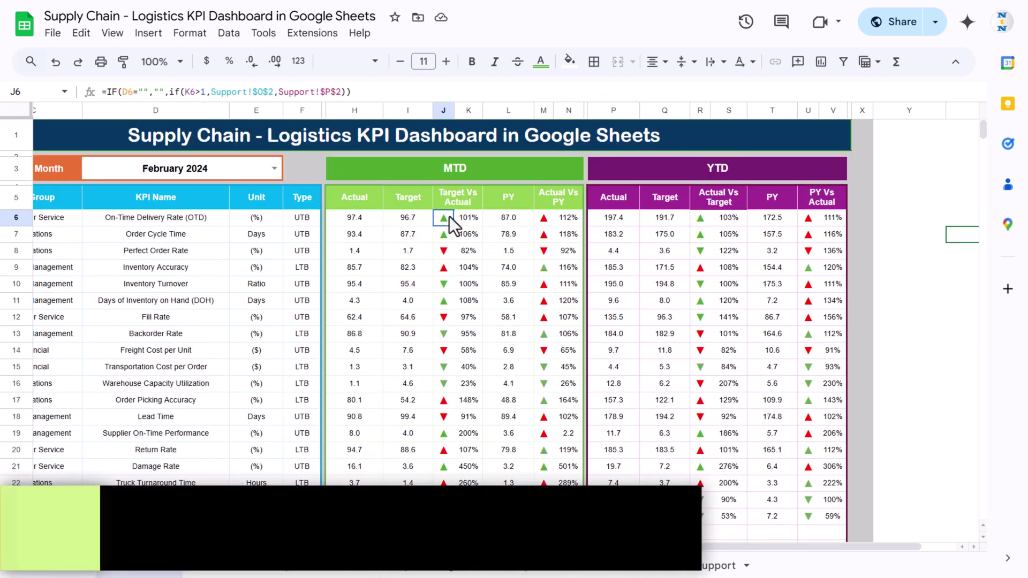
{"action": "key", "text": "ctrl+shift+Down"}
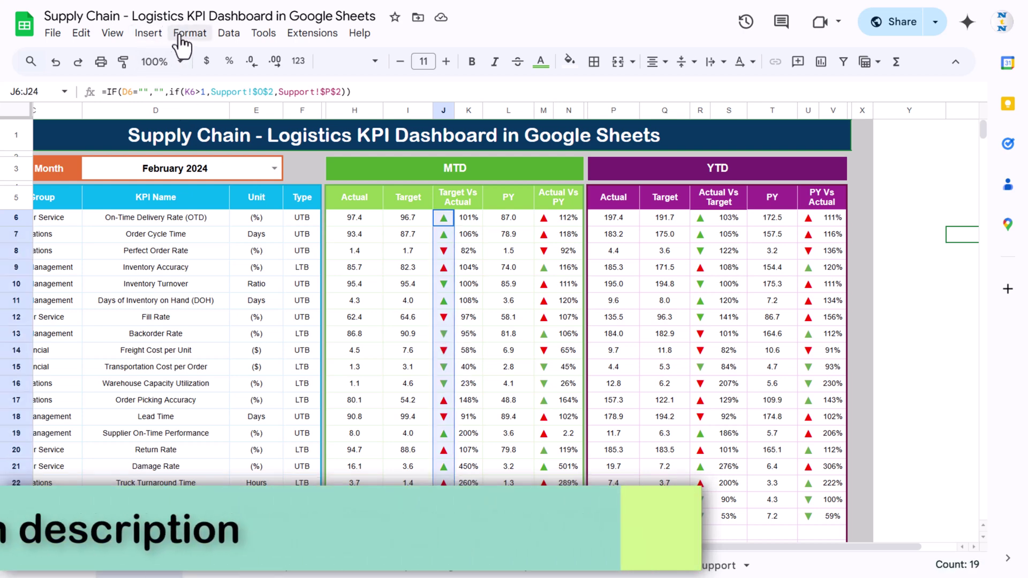
{"action": "left_click", "coordinate": [181, 37]}
{"action": "mouse_move", "coordinate": [225, 266]}
{"action": "left_click", "coordinate": [511, 300]}
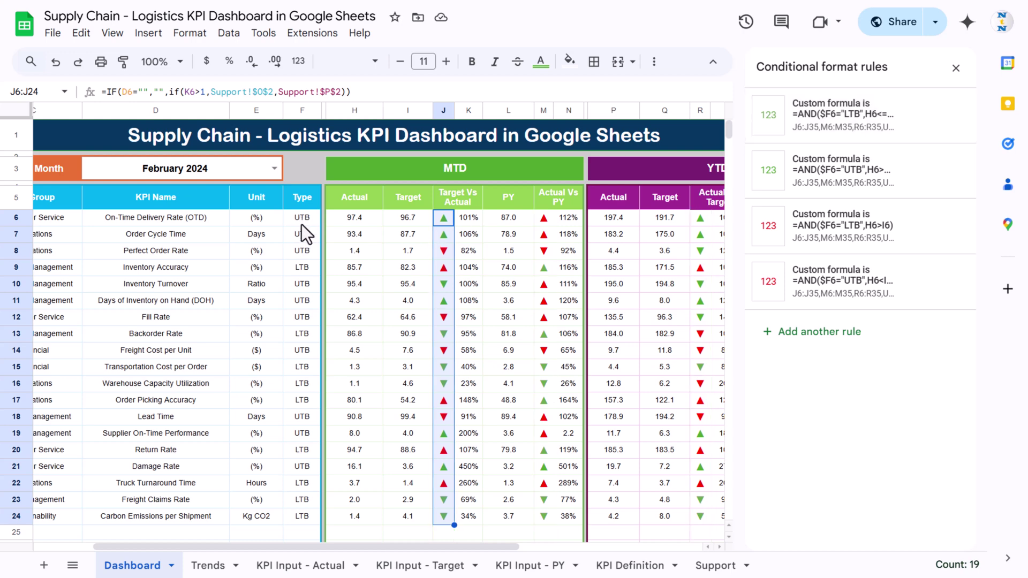
Examine the green LTB rule, highlighting the H6<=I6 condition in its custom formula, and return to the rule list
{"action": "left_click", "coordinate": [844, 120]}
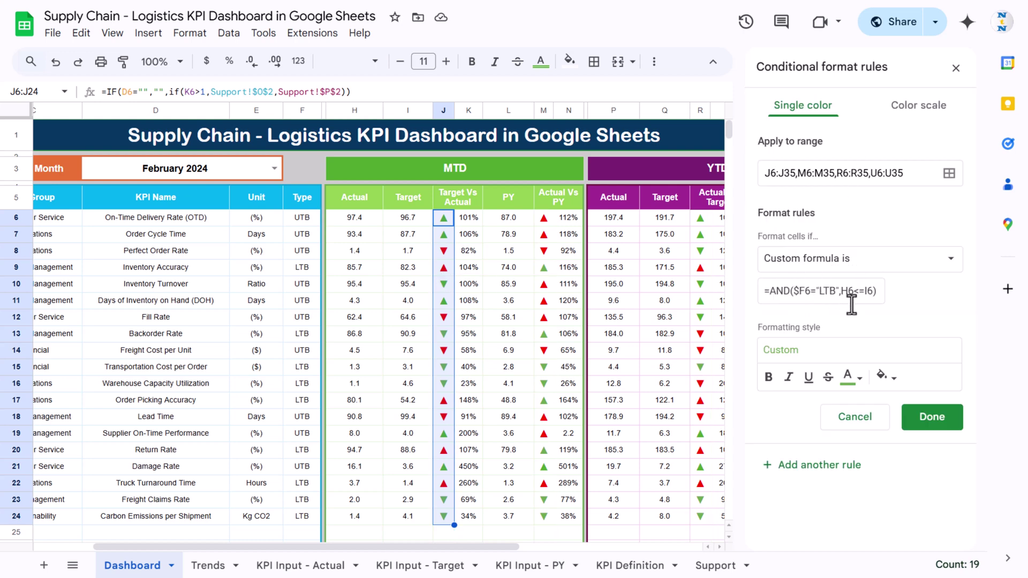
{"action": "left_click_drag", "start_coordinate": [841, 291], "coordinate": [906, 294]}
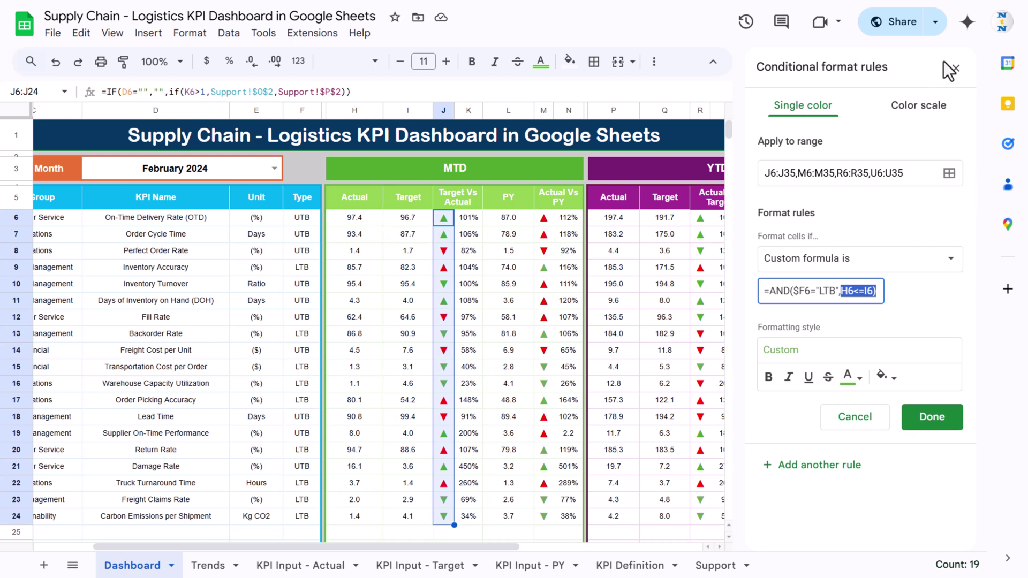
{"action": "left_click", "coordinate": [894, 162]}
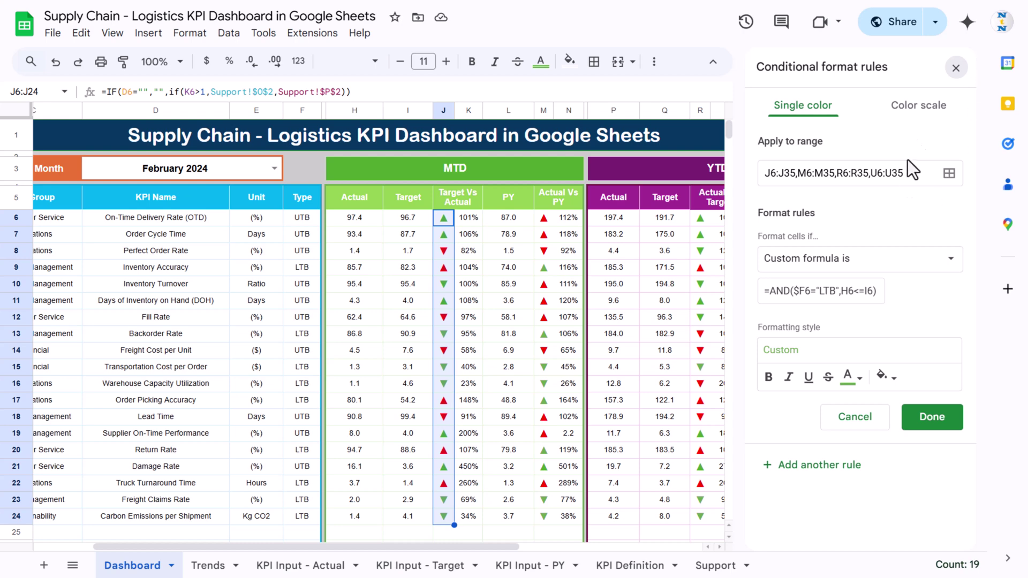
{"action": "left_click", "coordinate": [955, 69]}
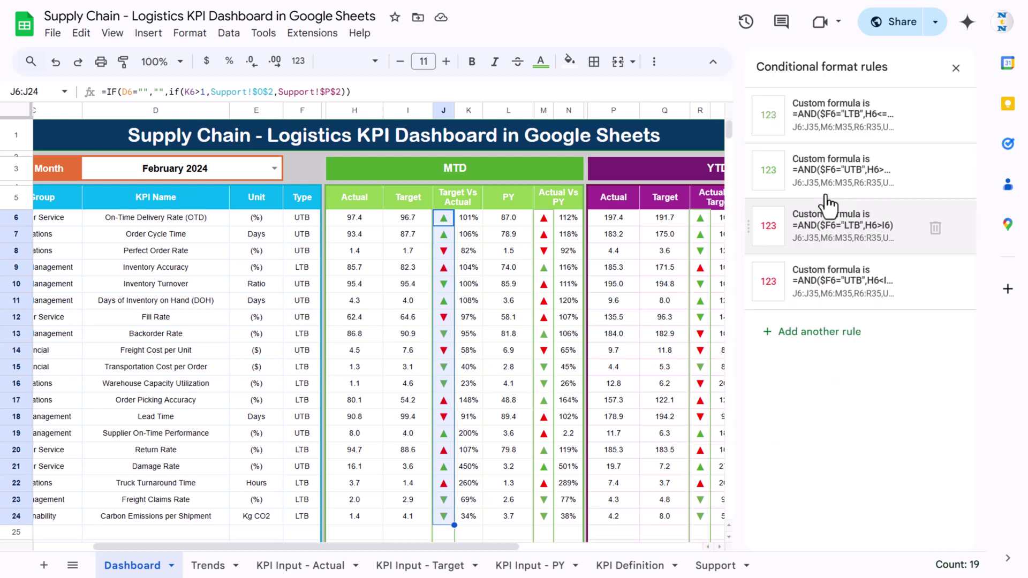
Examine the green UTB rule, highlighting the "UTB",H6>=I6 part of its custom formula, and close the conditional formatting rules
{"action": "left_click", "coordinate": [857, 174]}
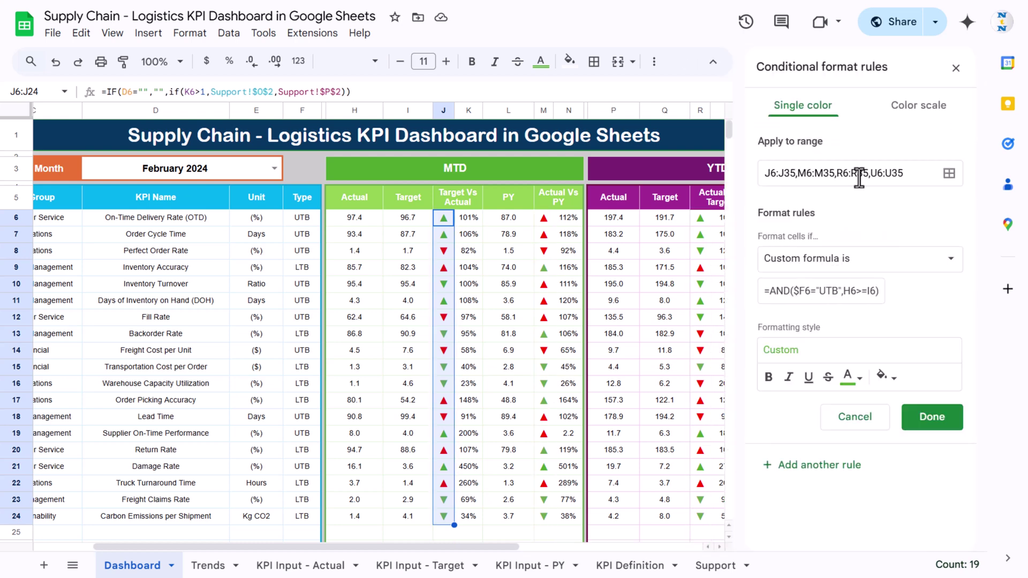
{"action": "left_click_drag", "start_coordinate": [810, 290], "coordinate": [887, 289]}
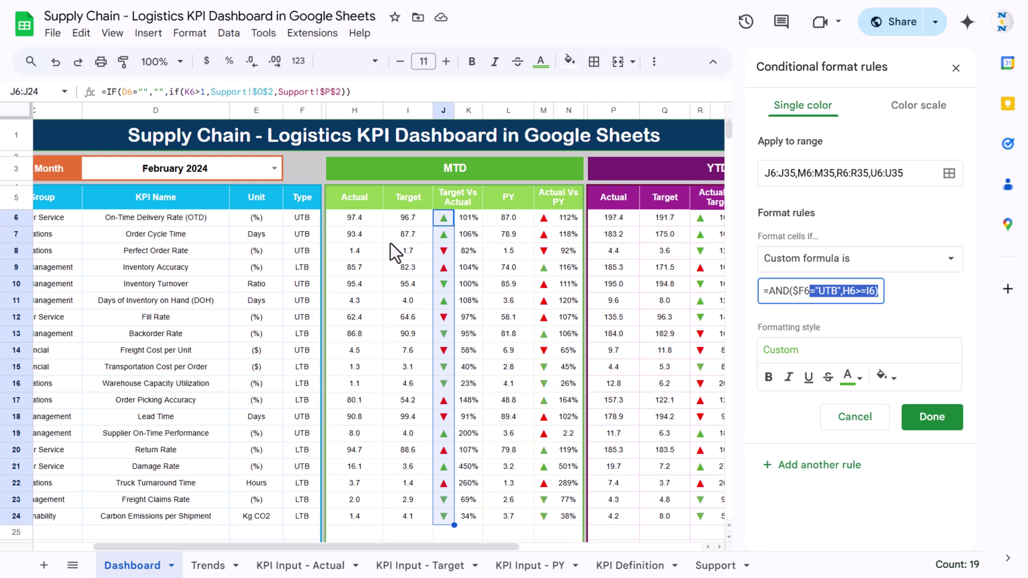
{"action": "left_click", "coordinate": [960, 78]}
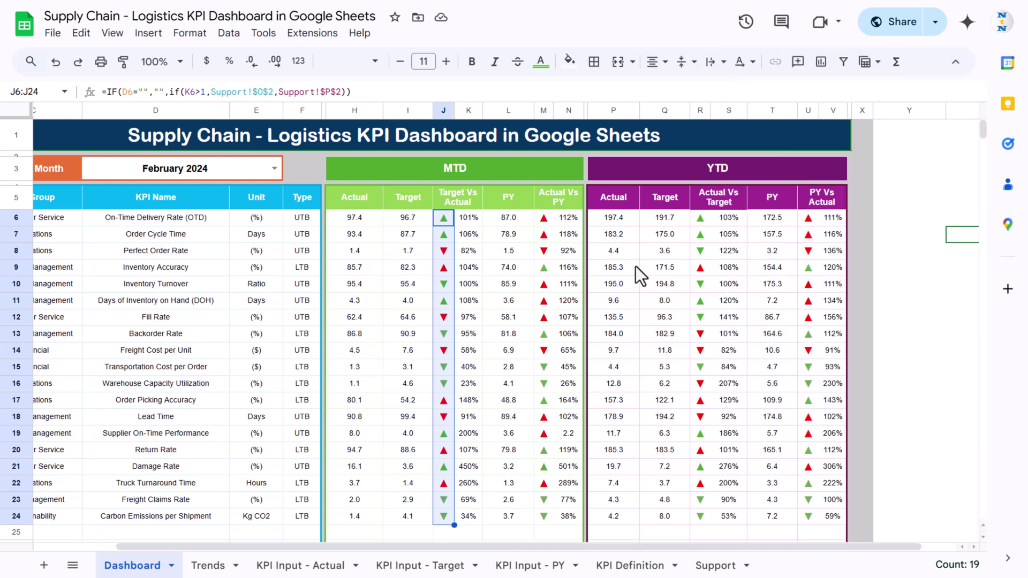
Check the arrow formulas in M6, R6 and U6 for the MTD Actual Vs PY and both YTD comparison columns
{"action": "key", "text": "Left"}
{"action": "left_click", "coordinate": [538, 222]}
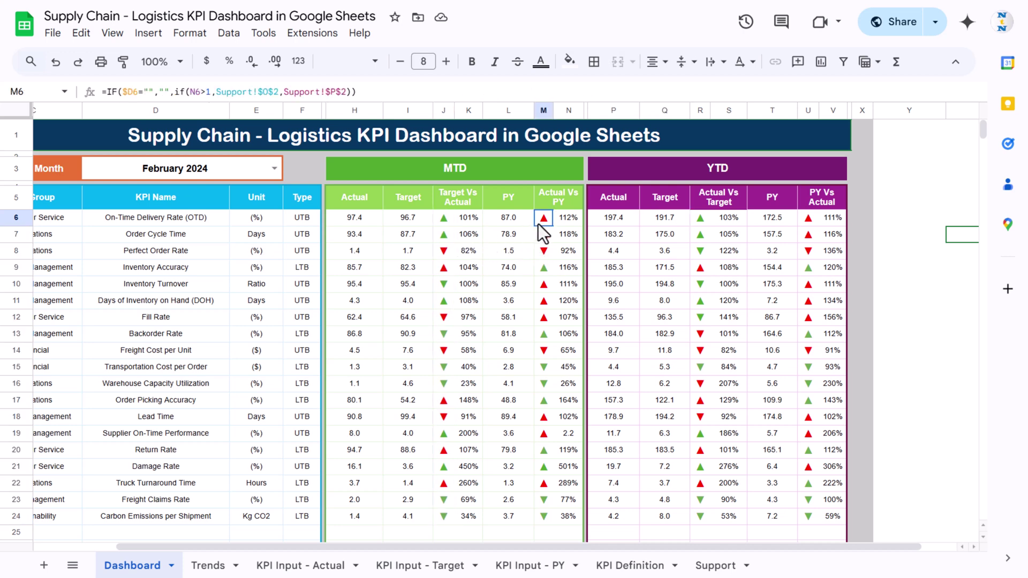
{"action": "left_click", "coordinate": [699, 220]}
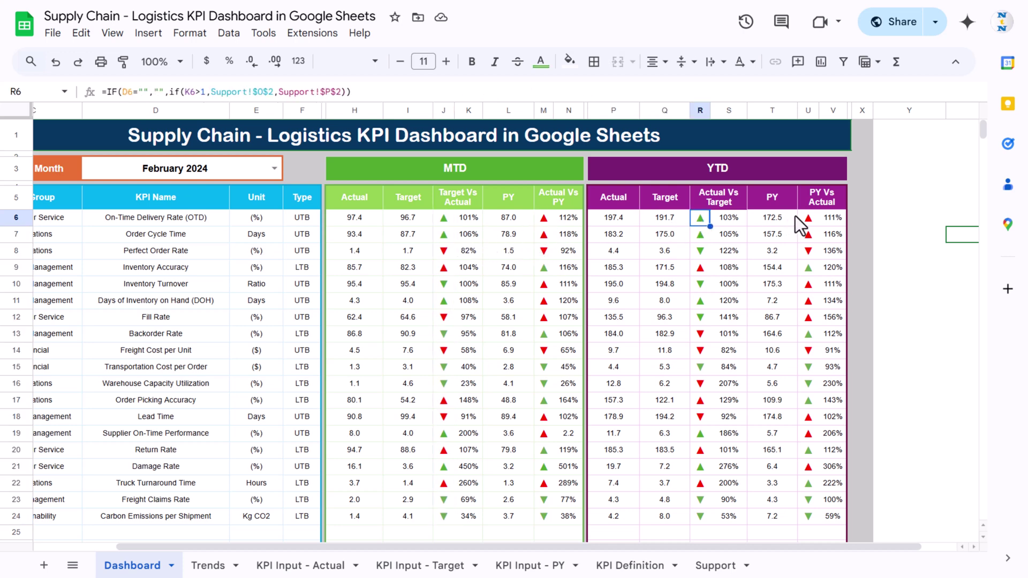
{"action": "left_click", "coordinate": [803, 218]}
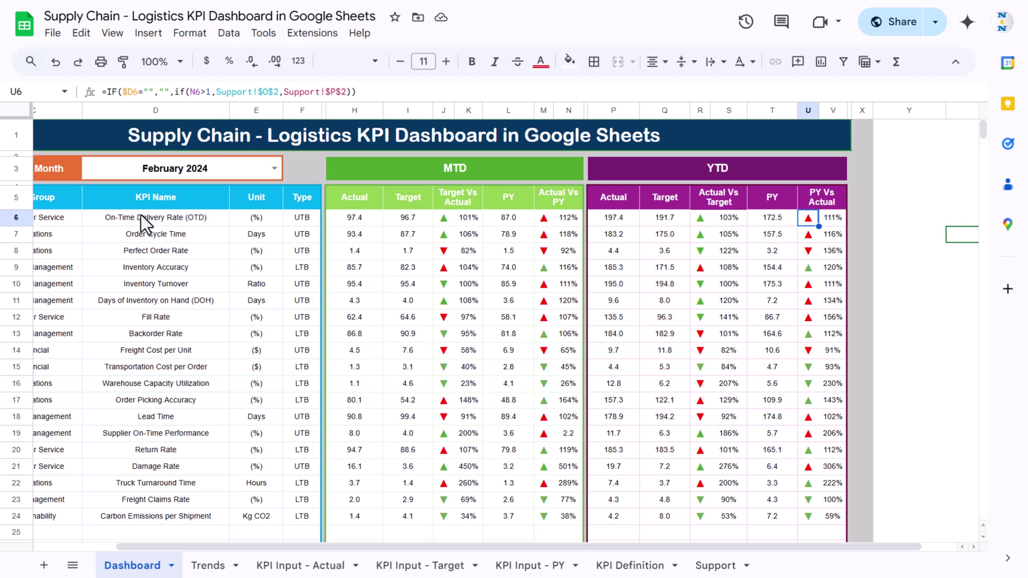
Review the Dashboard's KPI detail columns, selecting the KPI Name header in D5 and the Type header in F5
{"action": "left_click", "coordinate": [153, 197]}
{"action": "scroll", "coordinate": [301, 220], "scroll_direction": "left", "scroll_amount": 3}
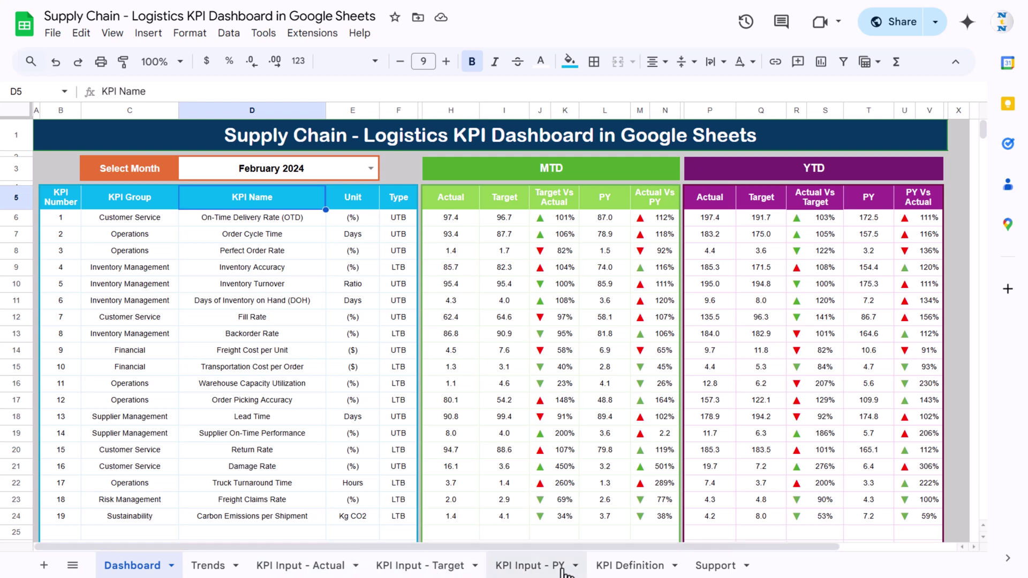
{"action": "left_click", "coordinate": [388, 199]}
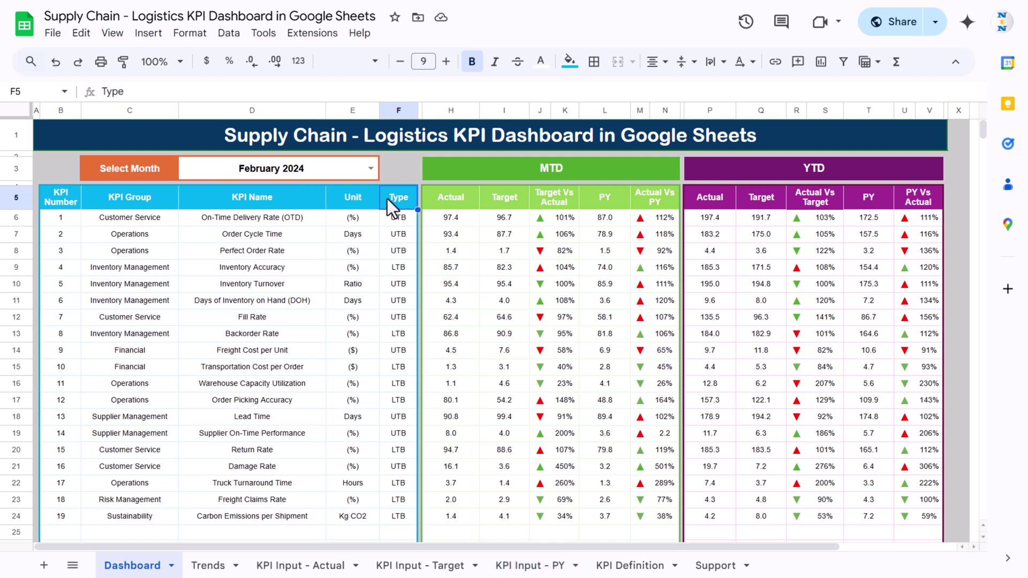